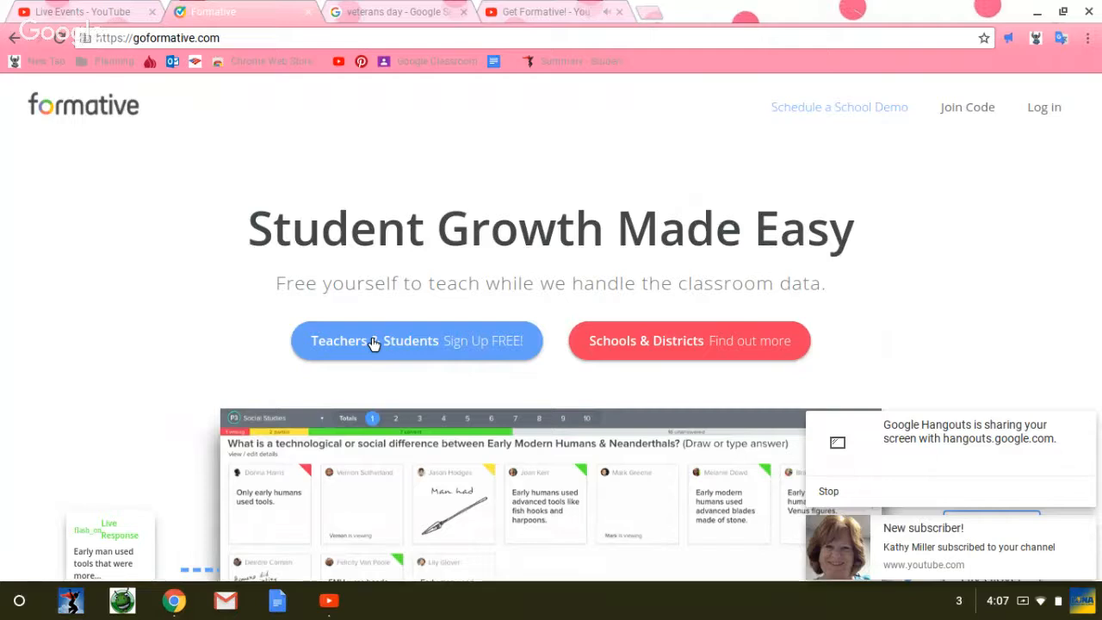
Step: Open the teacher sign-up form and switch from it to the login form
click(373, 343)
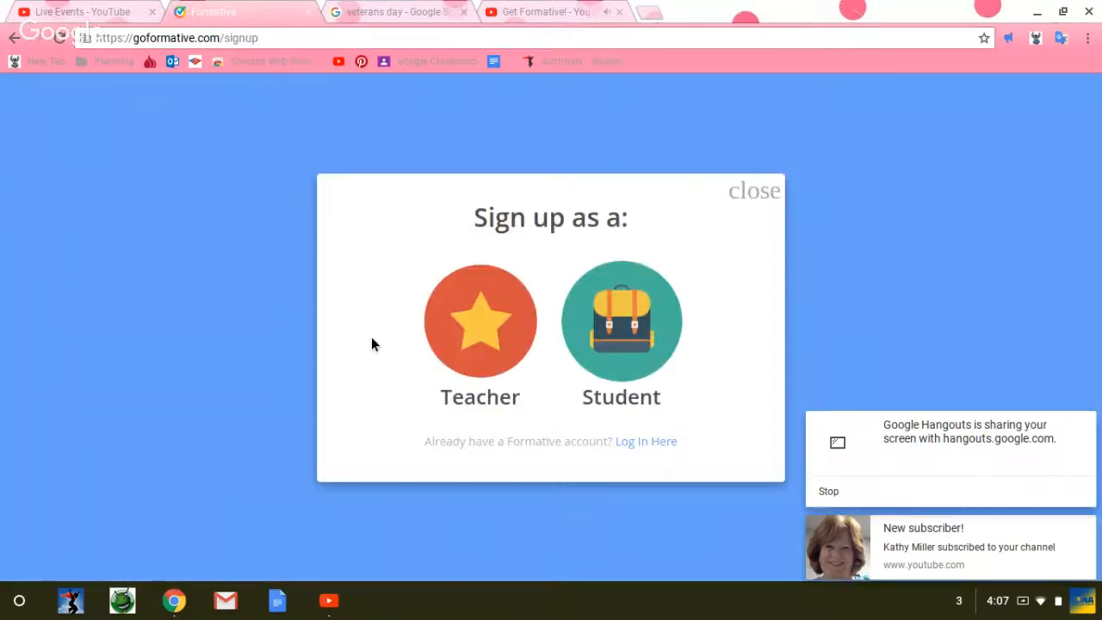
click(468, 329)
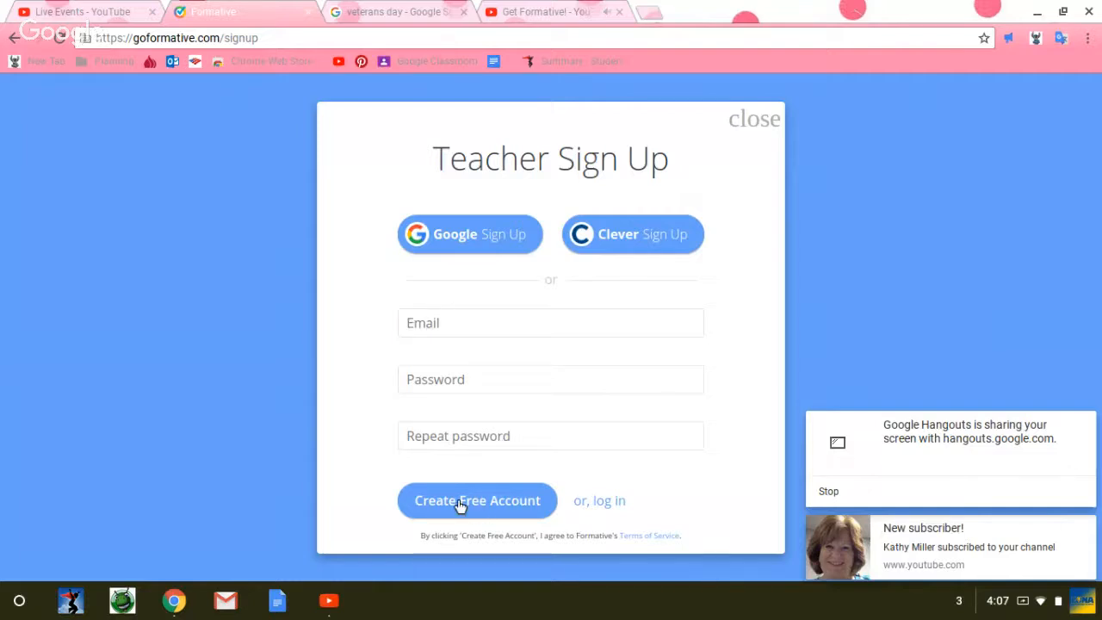
click(610, 502)
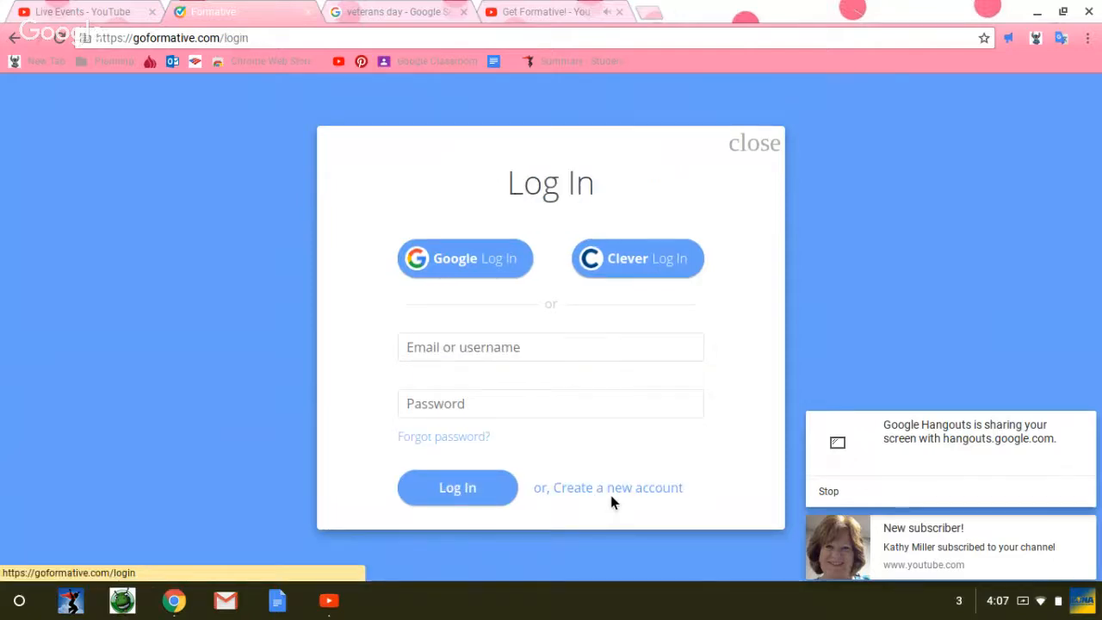
Step: Log in with the account e-mail and password, and decline to have the browser save the password
click(442, 357)
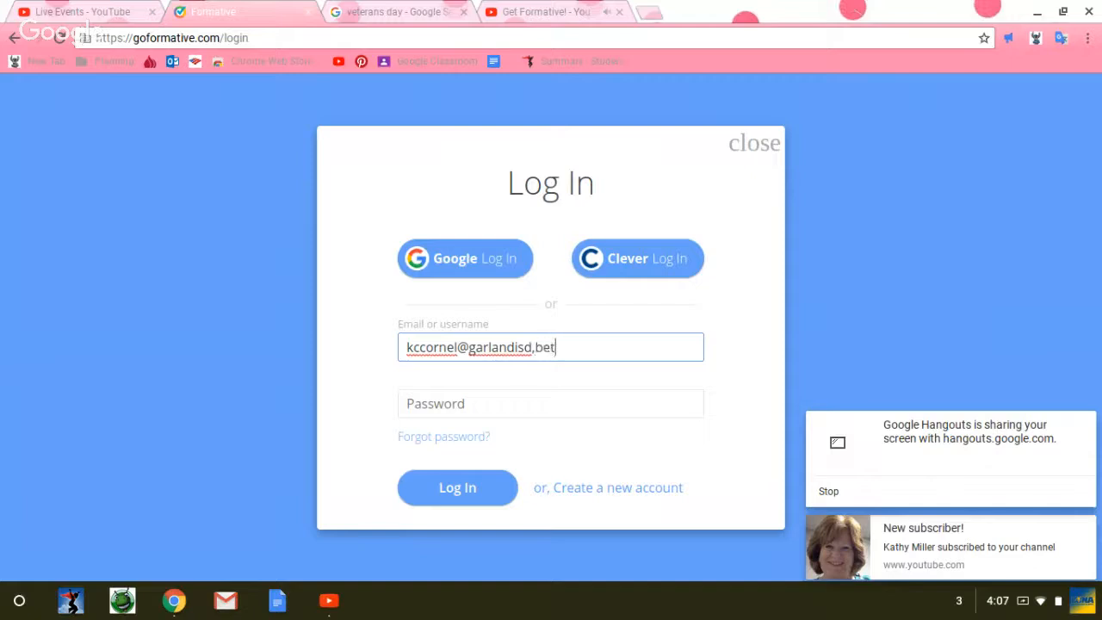
key(Tab)
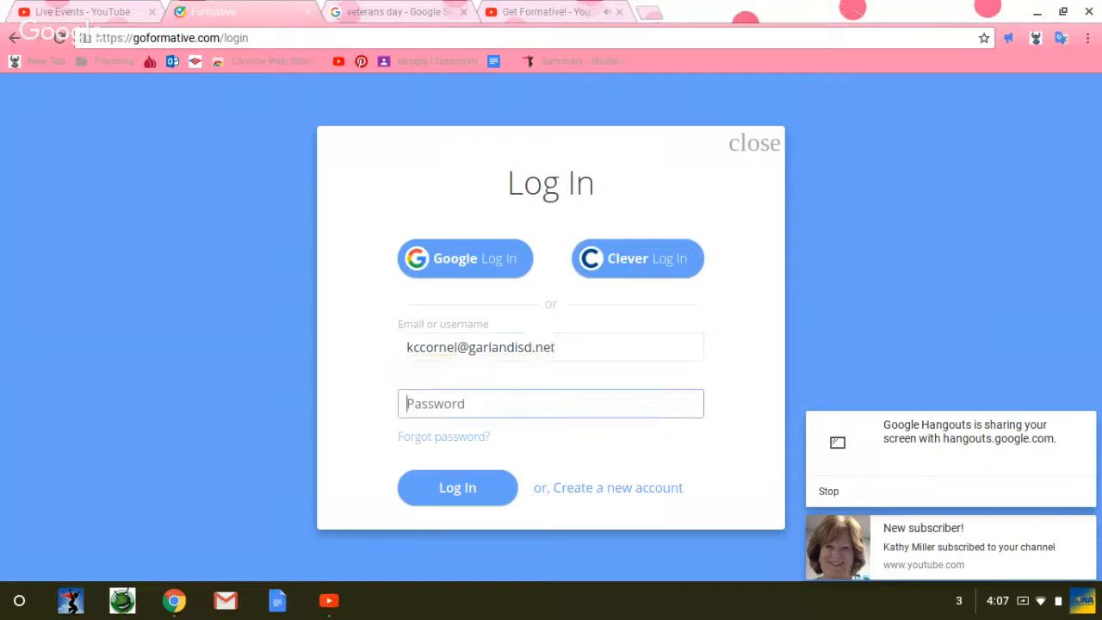
text(p*******)
key(Return)
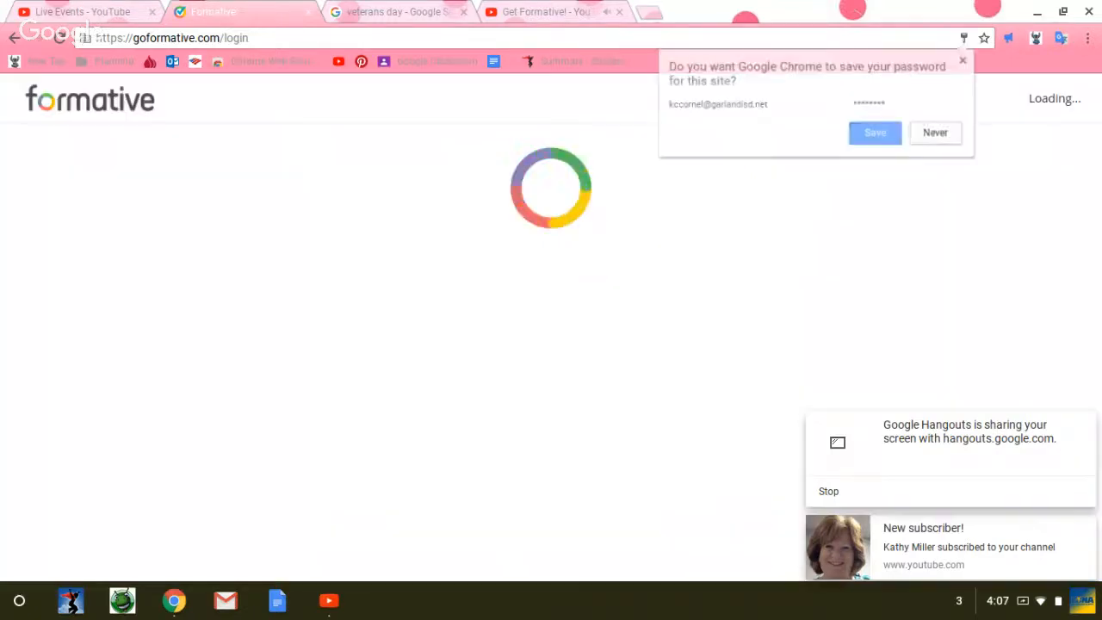
click(918, 133)
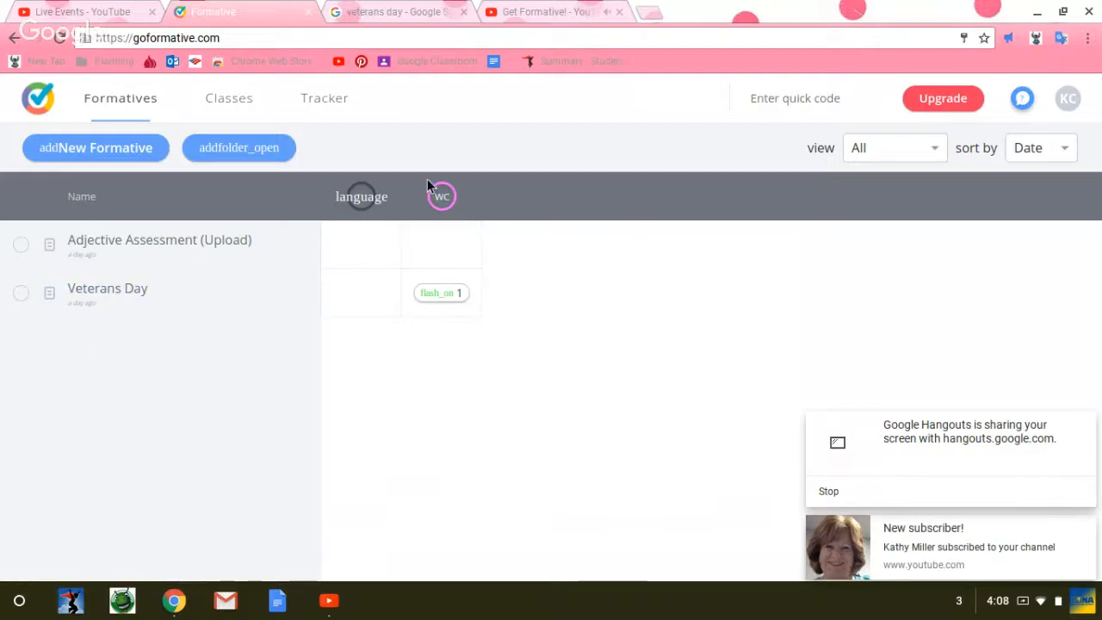
Step: Visit the Classes page, return to the Formatives list and create a new formative
click(231, 102)
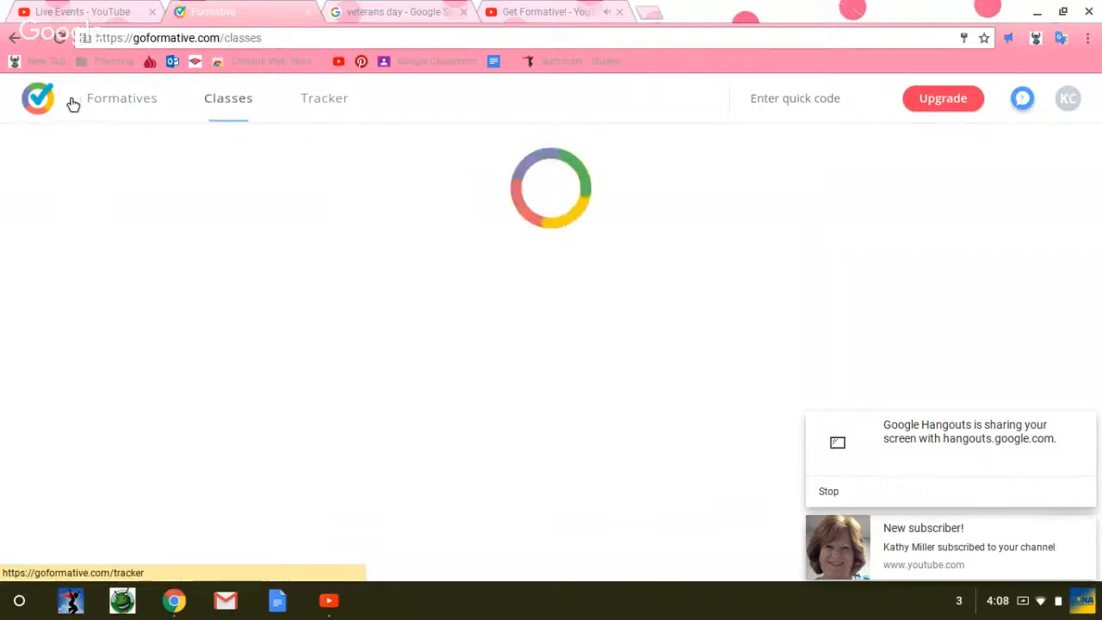
click(119, 104)
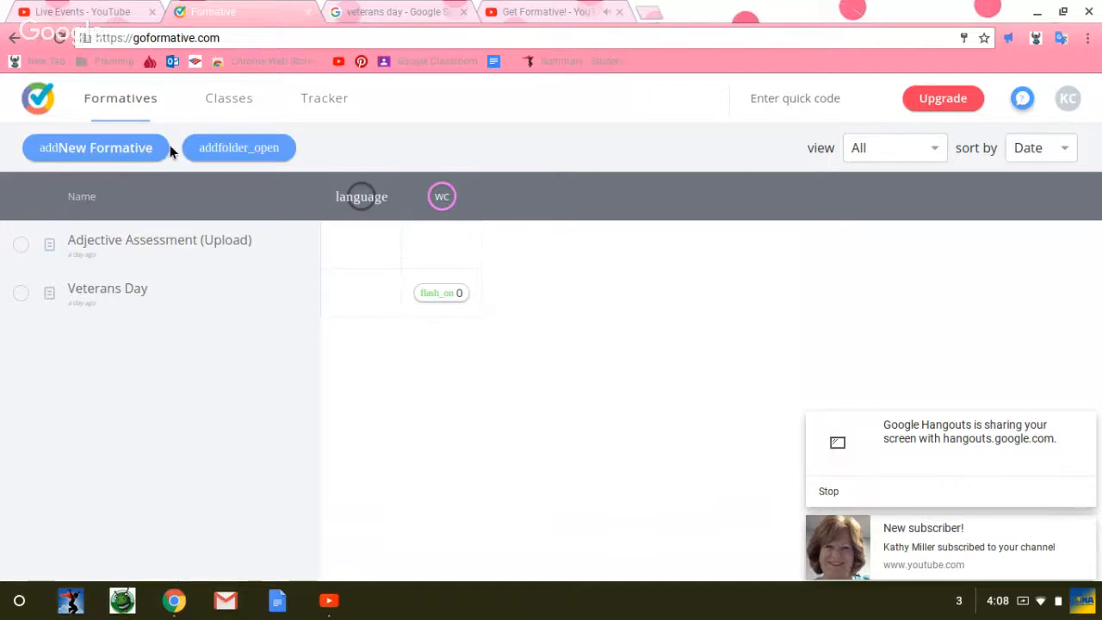
click(100, 161)
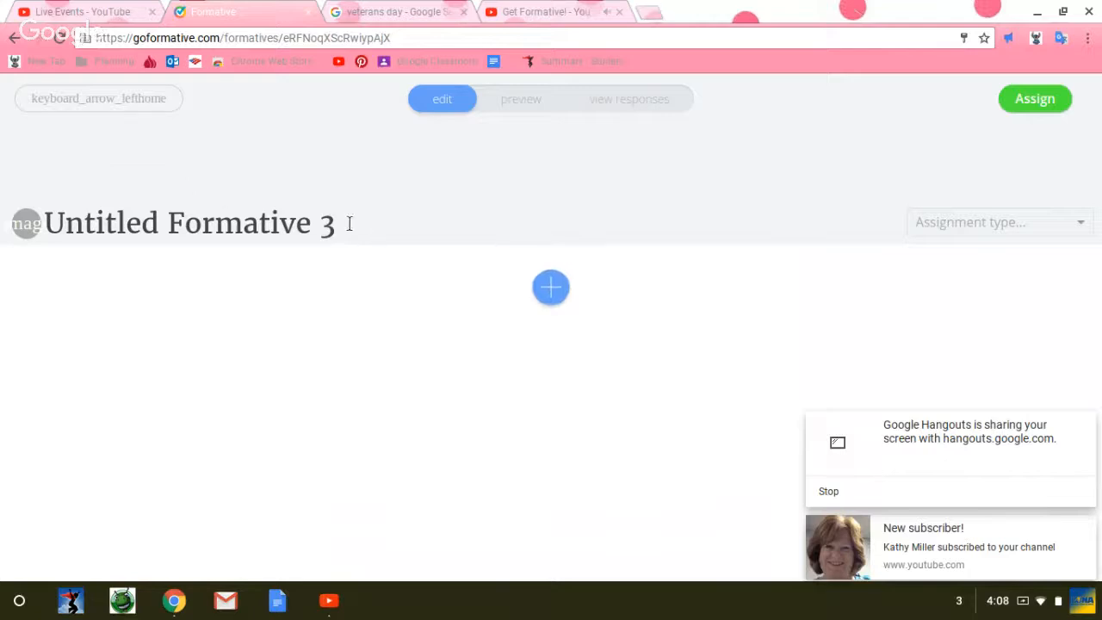
Step: Title the new formative "Veteran's Day" and set its assignment type to assignment
drag(347, 224, 41, 226)
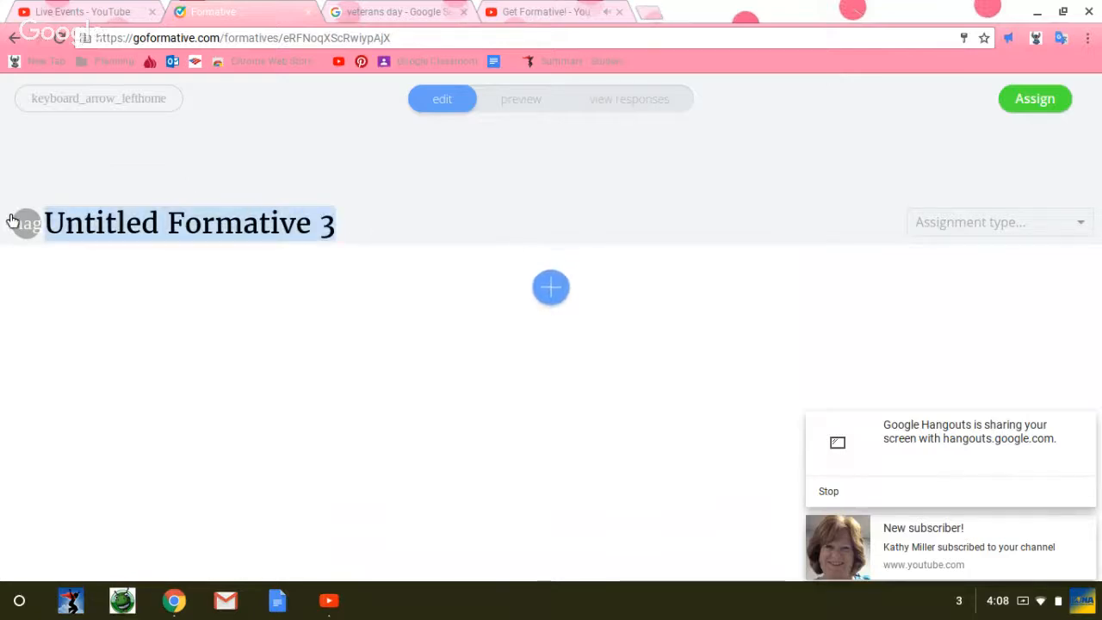
text(Veteran')
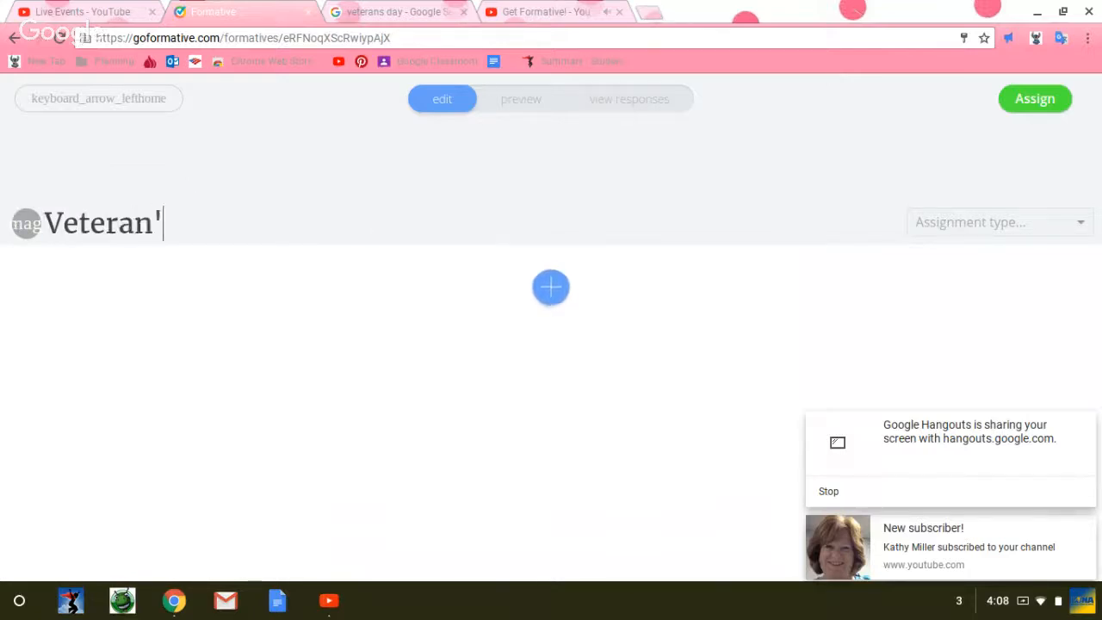
text(s Day)
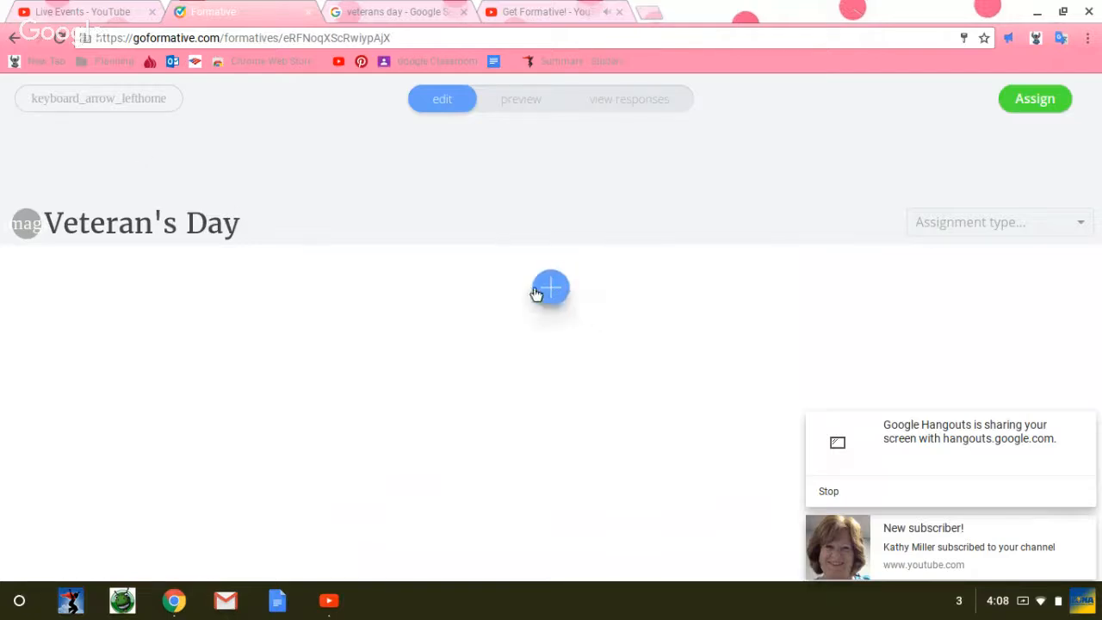
click(1081, 228)
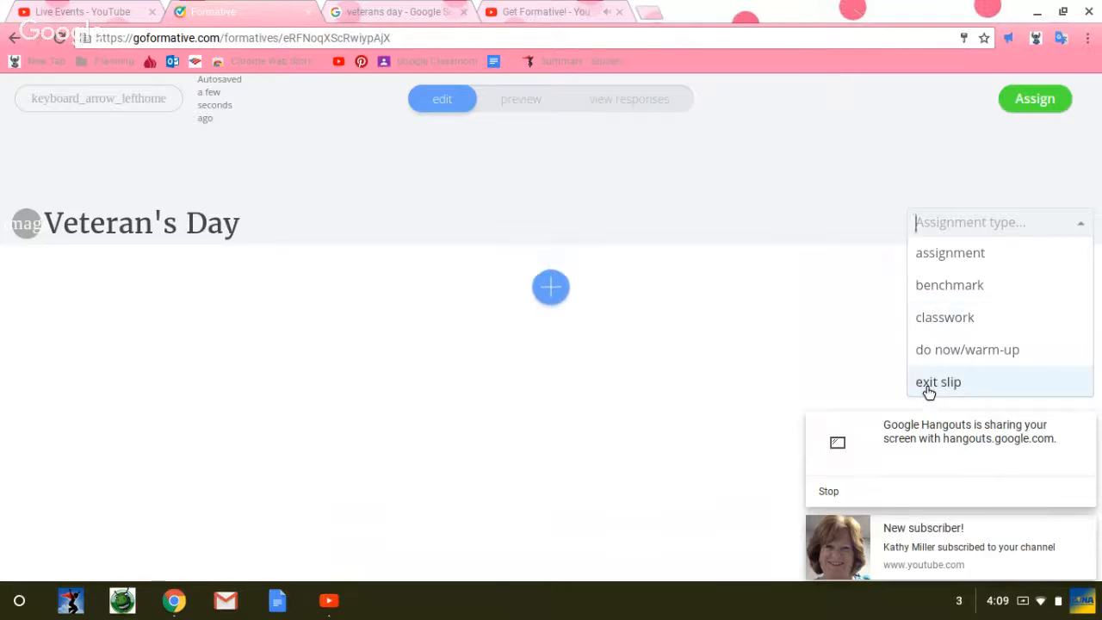
click(950, 252)
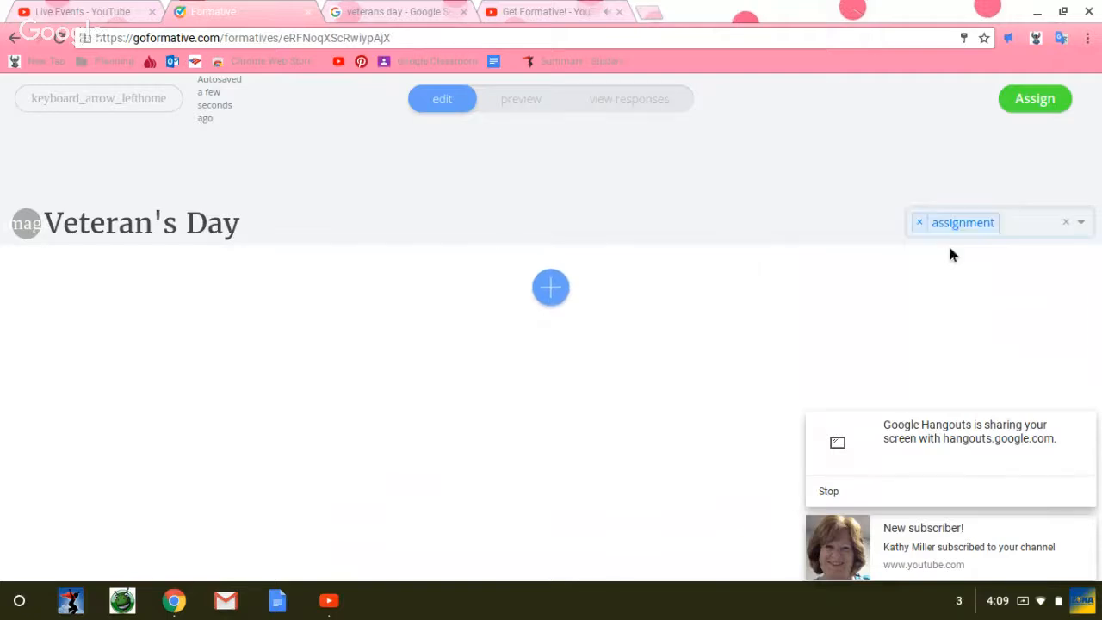
click(553, 290)
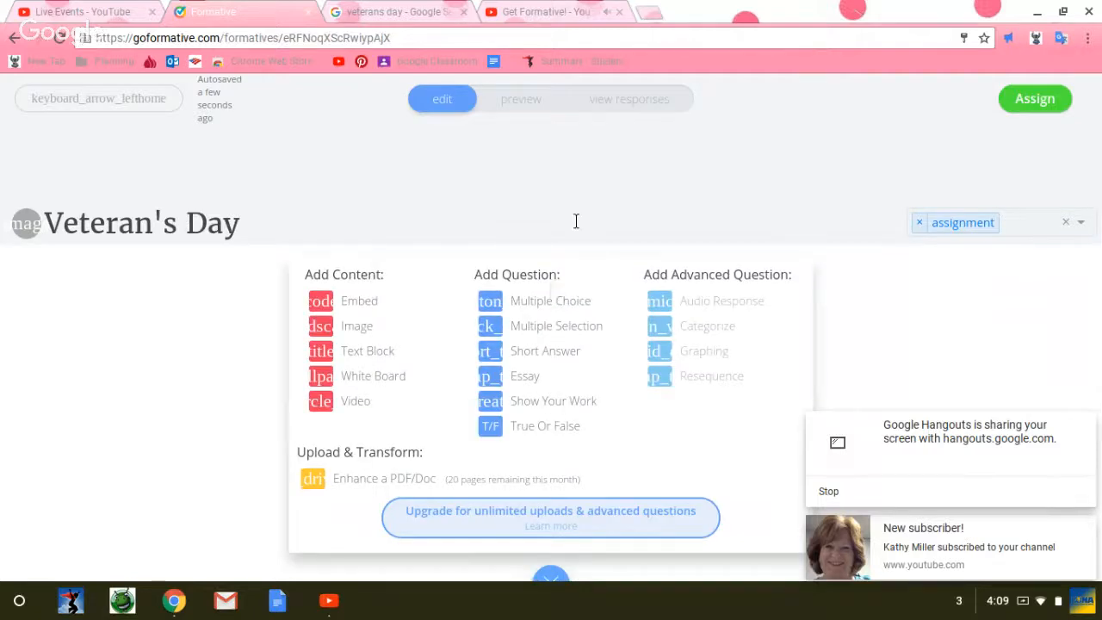
scroll(332, 357, down, 1)
scroll(332, 356, up, 1)
click(12, 38)
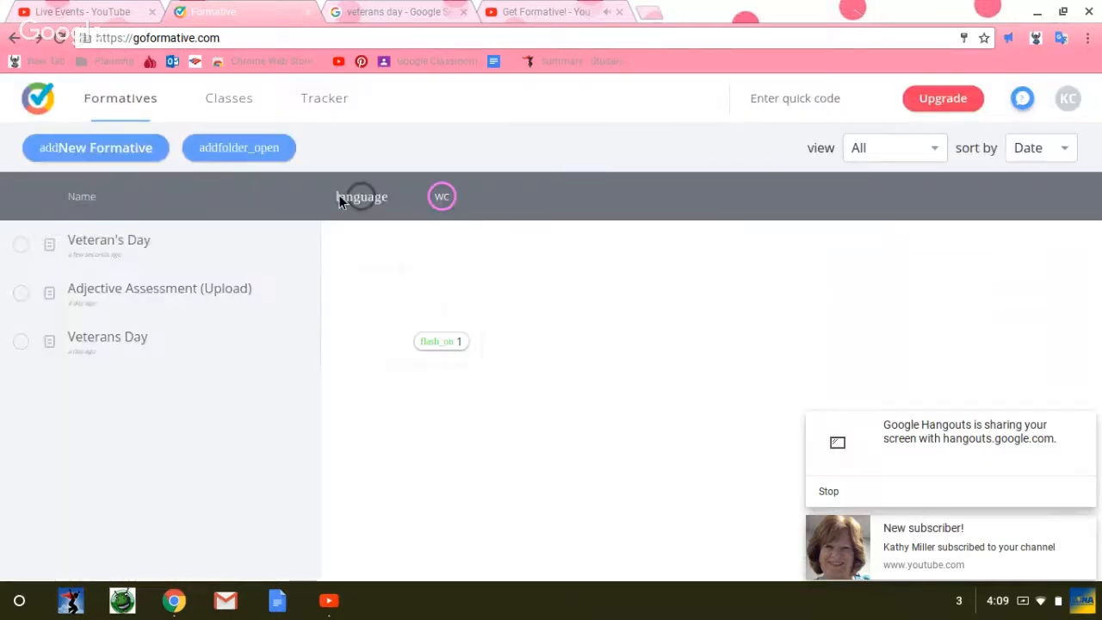
click(119, 243)
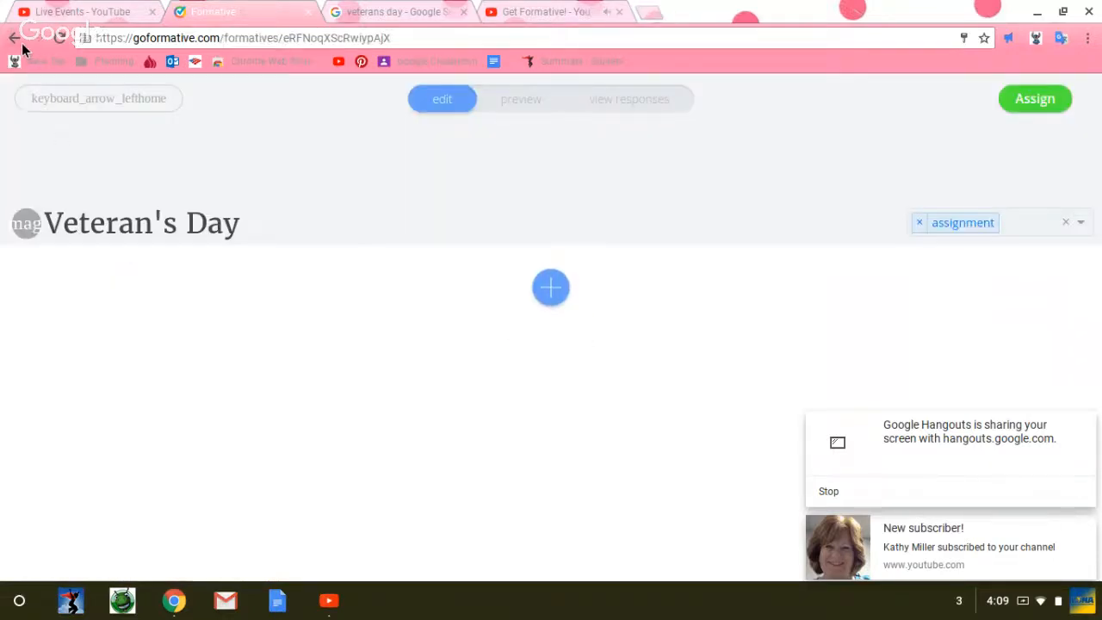
Step: Add a Short Answer question to the formative reading "What date is Veteran's Day?"
click(552, 291)
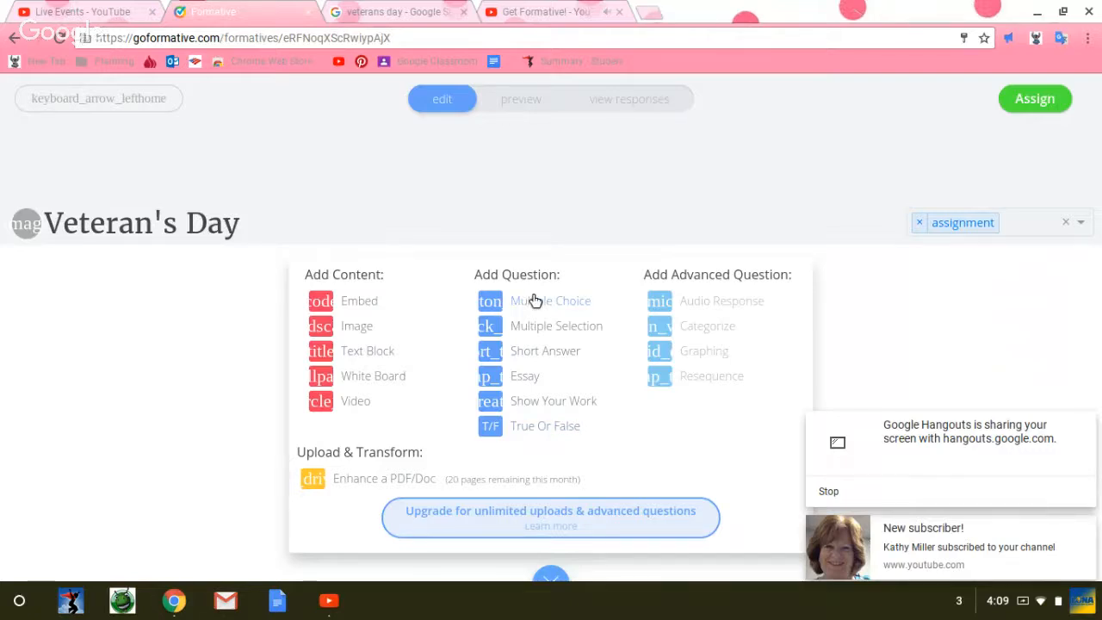
click(520, 355)
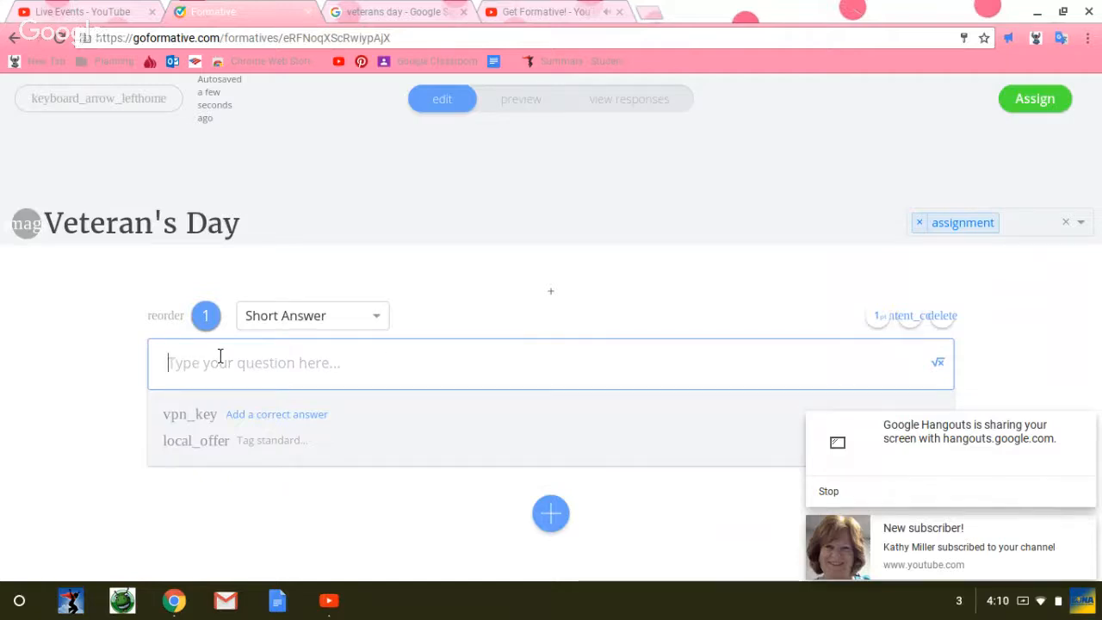
text(What)
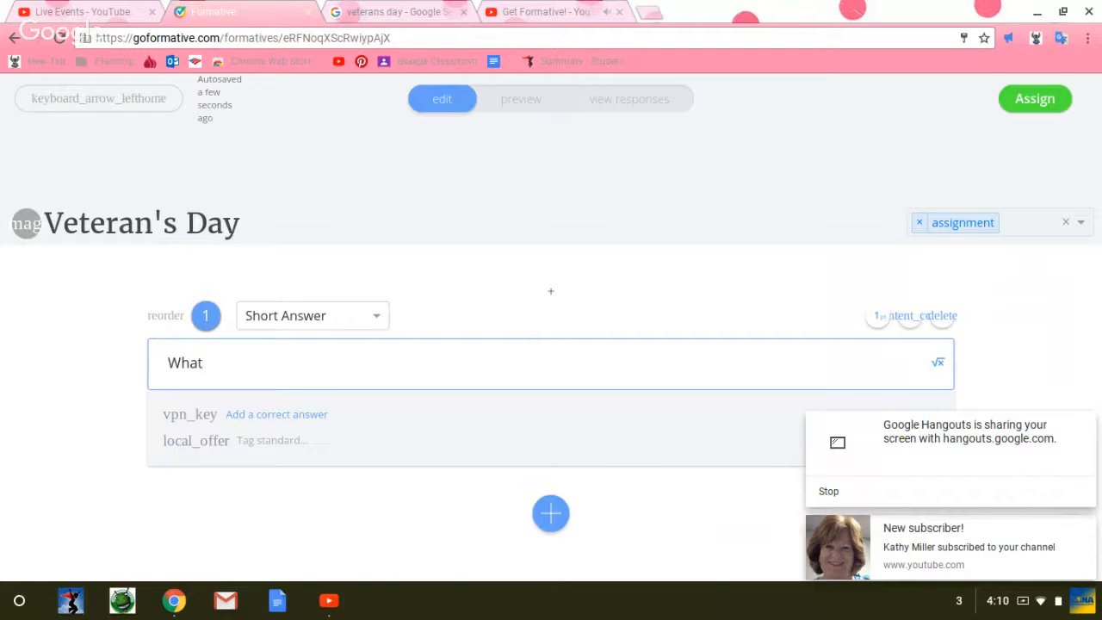
text( D)
key(BackSpace)
text(date is Veteran's Day?)
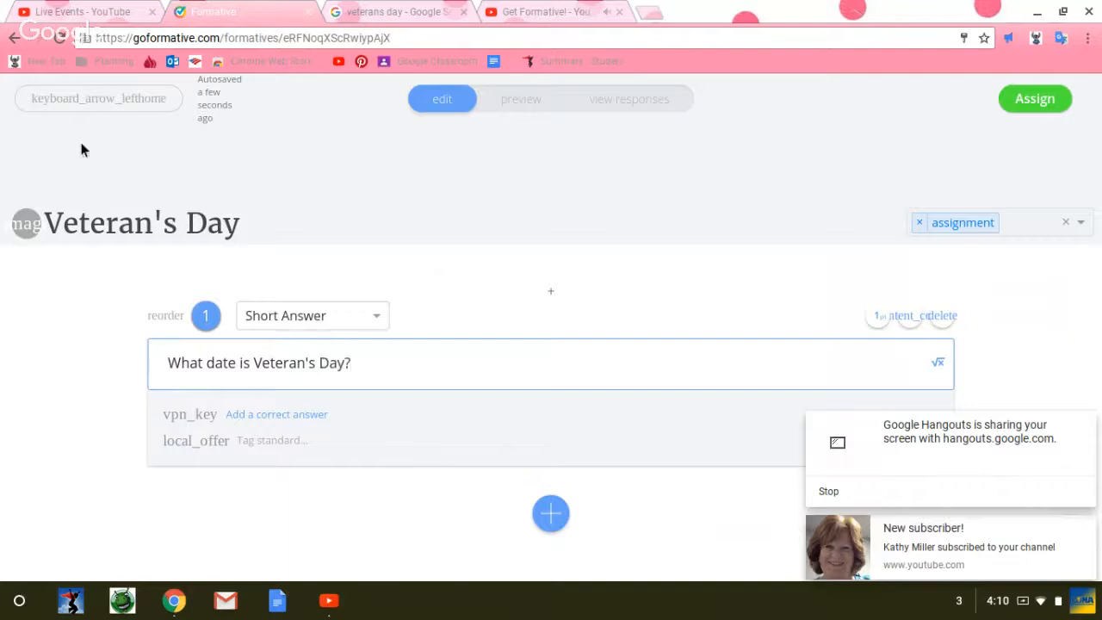
Step: Change the question type to Multiple Selection and replace option A with "November 31"
click(375, 320)
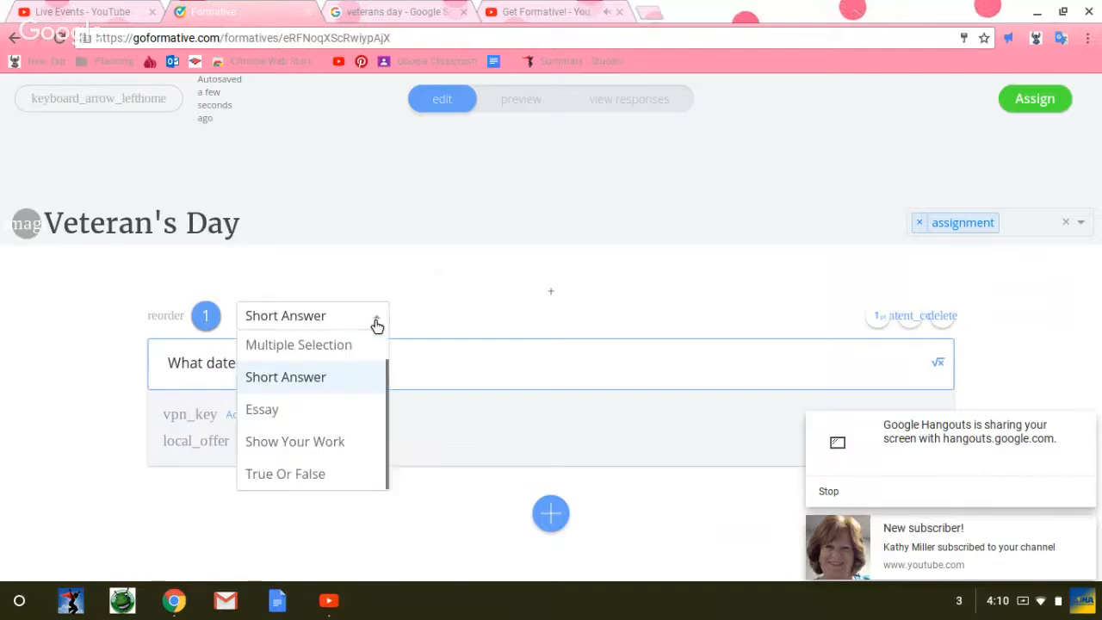
click(325, 344)
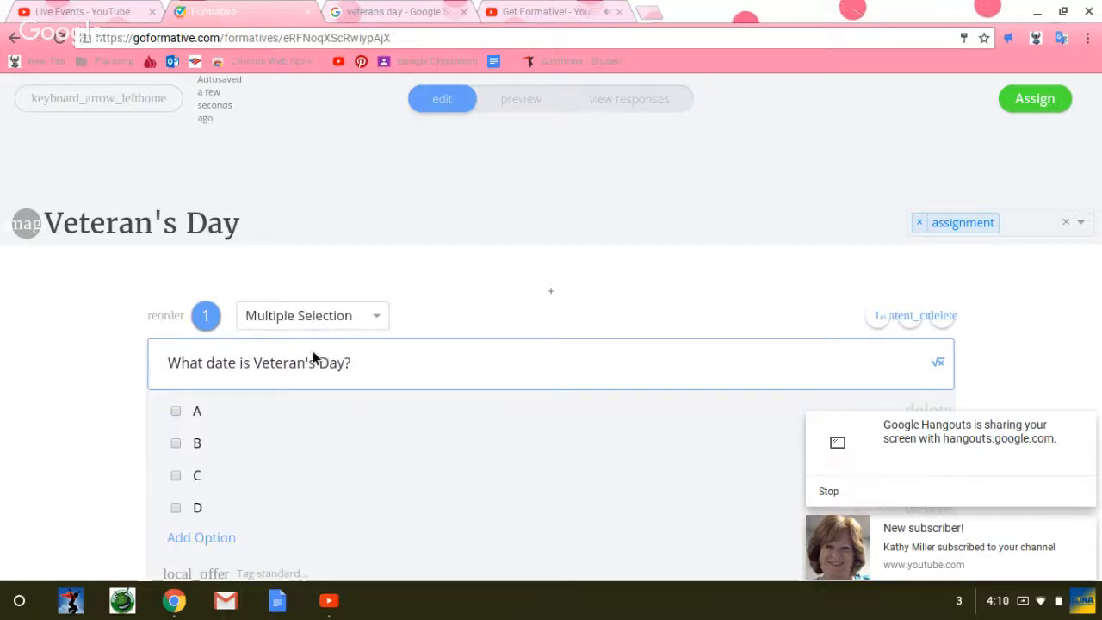
click(198, 412)
key(BackSpace)
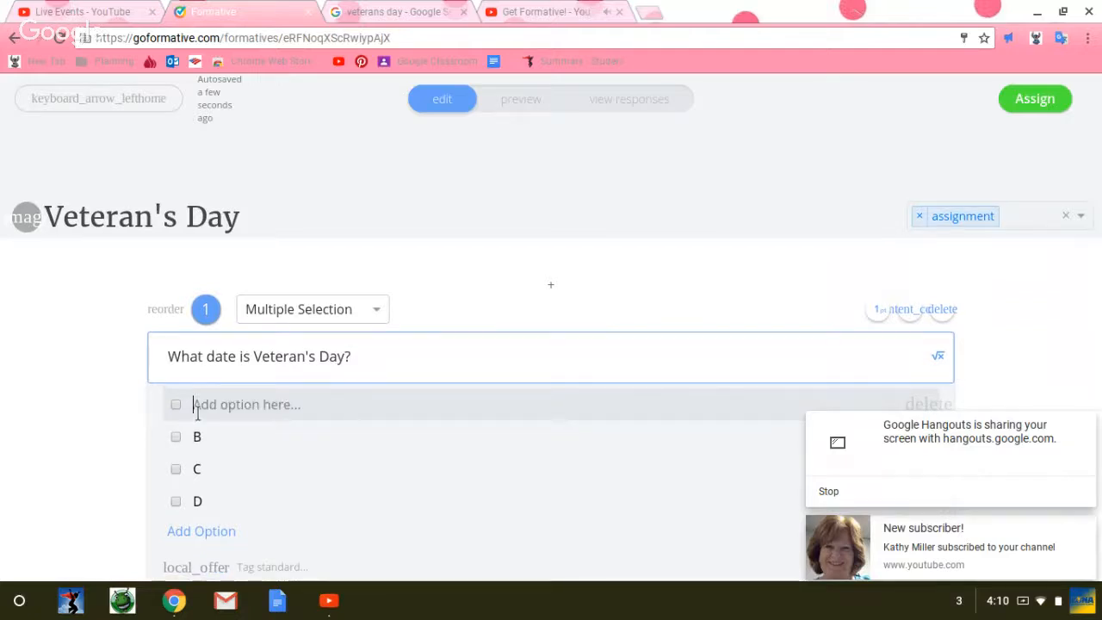
text(NOvember)
key(BackSpace)
key(BackSpace)
key(BackSpace)
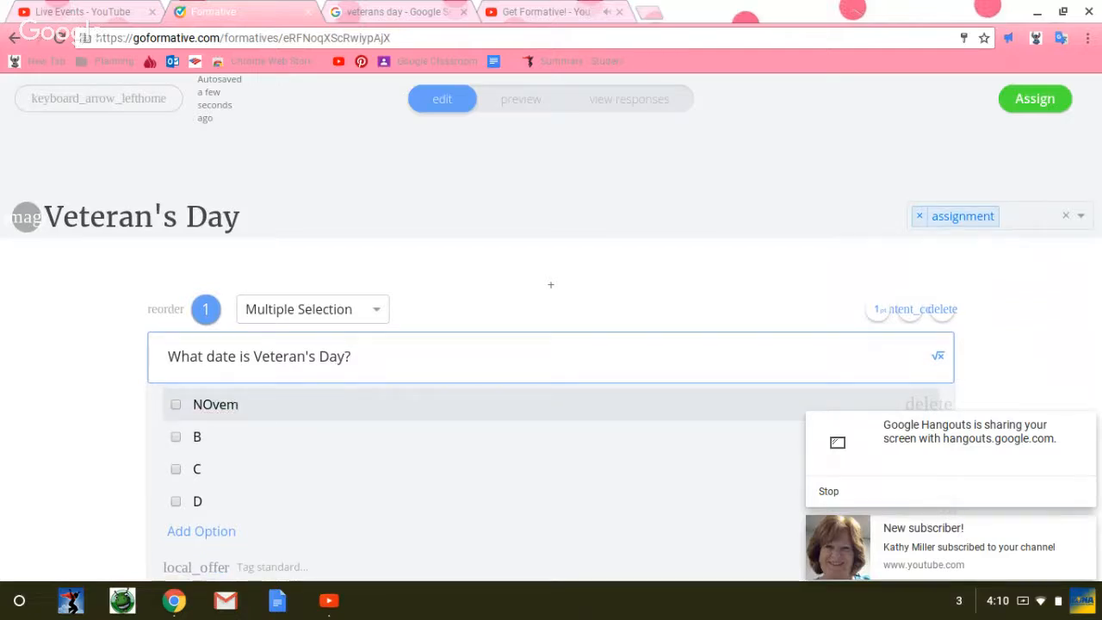
key(BackSpace)
key(BackSpace)
key(BackSpace)
key(BackSpace)
text(ovember)
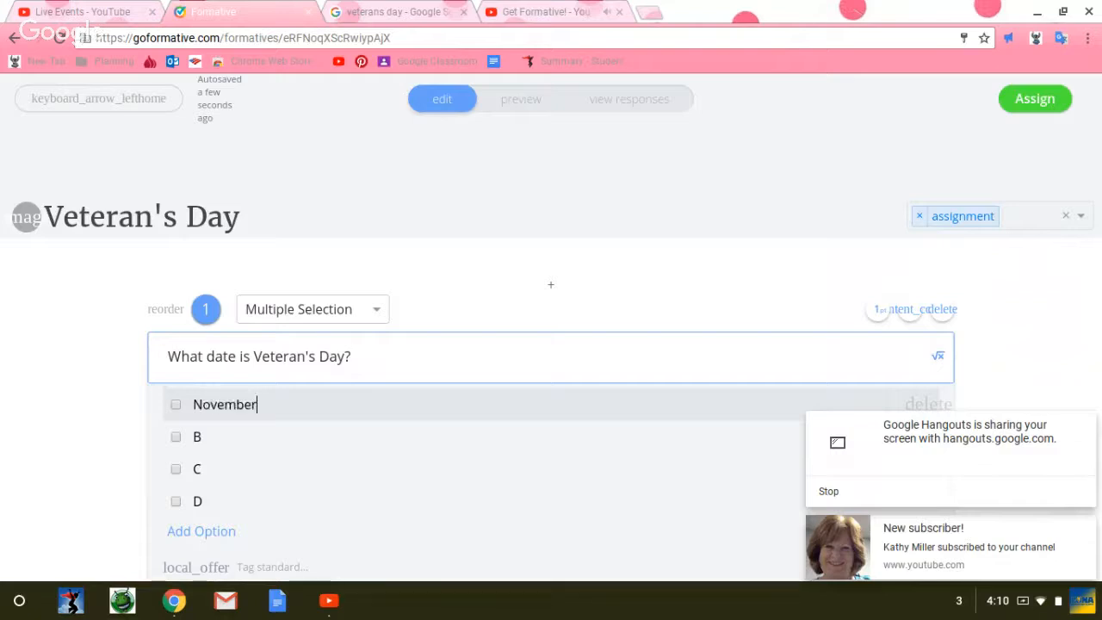
text( 31)
Step: Replace answer option B with "November 10"
click(201, 437)
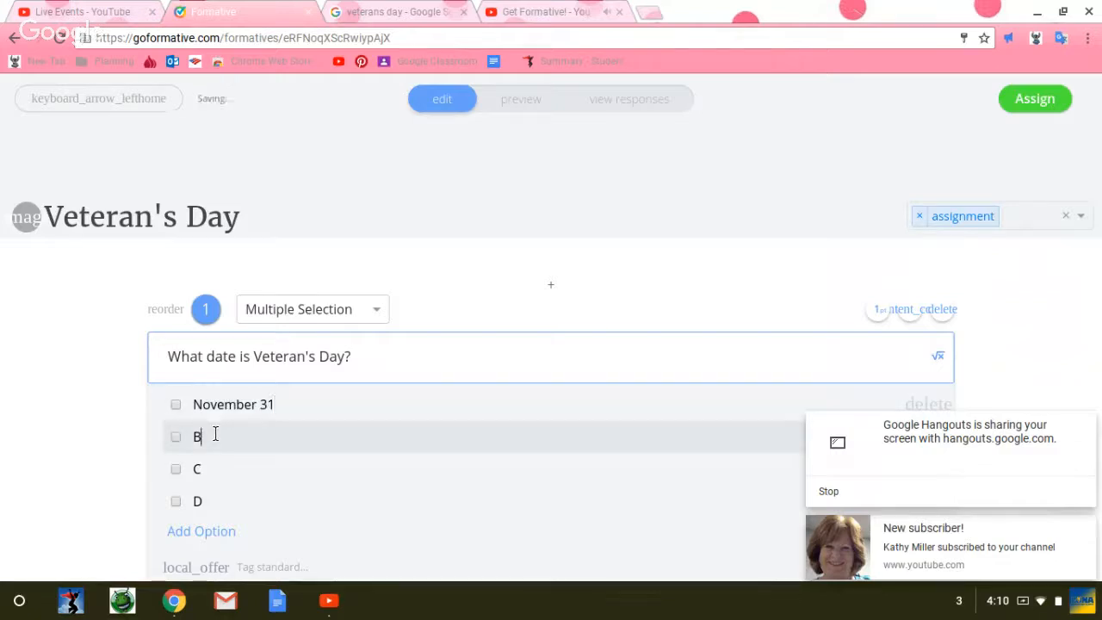
key(BackSpace)
text(NOv)
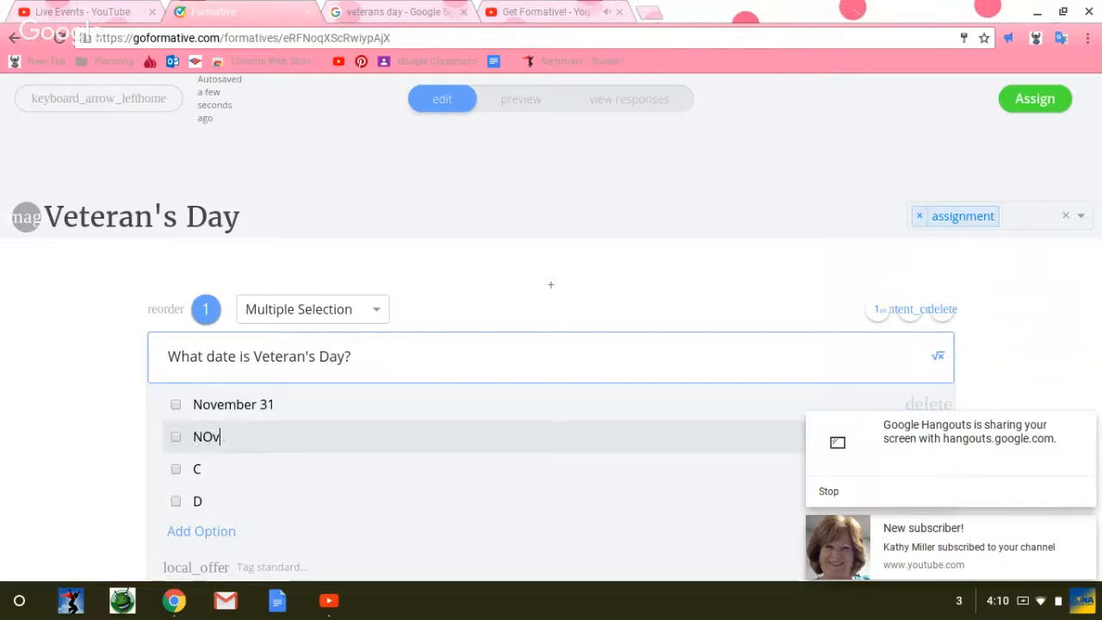
text(embe)
key(BackSpace)
key(BackSpace)
key(BackSpace)
key(BackSpace)
key(BackSpace)
key(BackSpace)
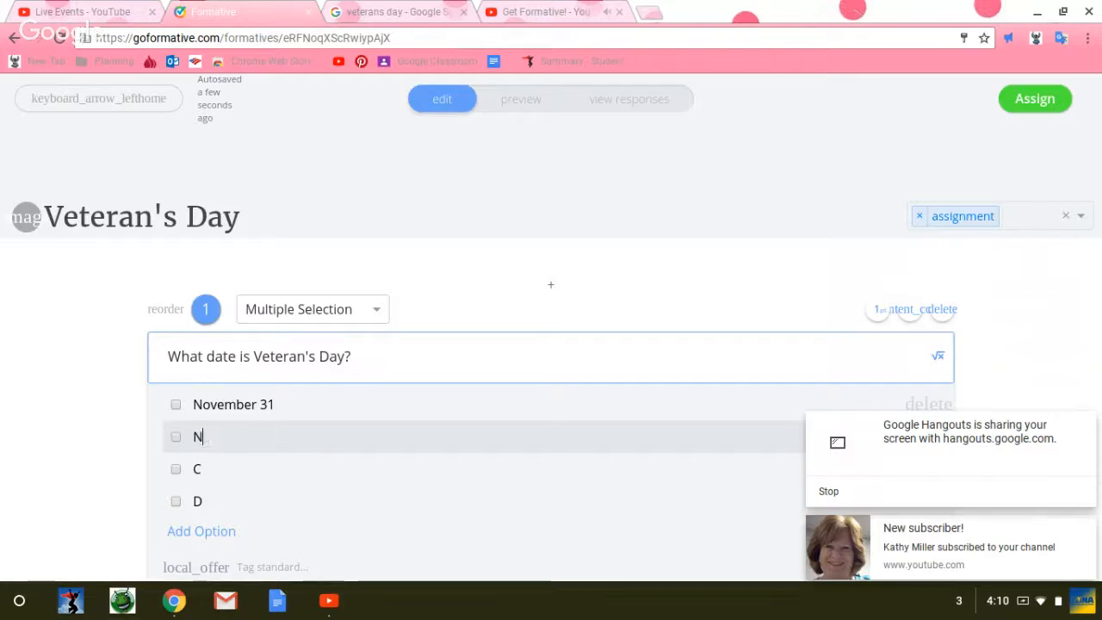
text(ovember 10)
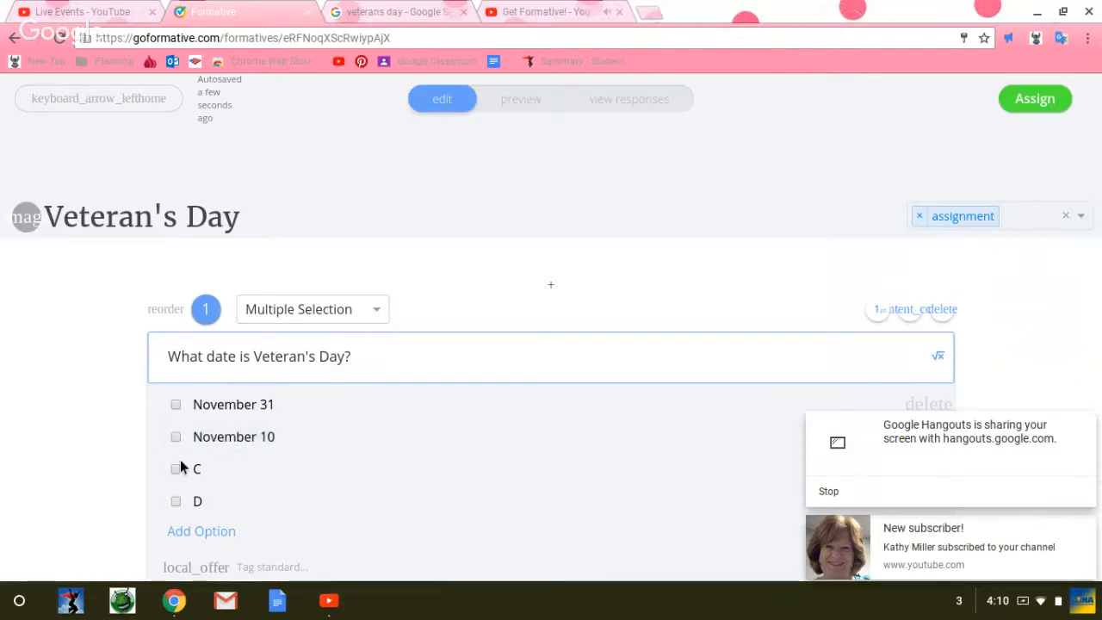
Step: Replace answer option C with "October 11" and option D with "November 11"
click(201, 479)
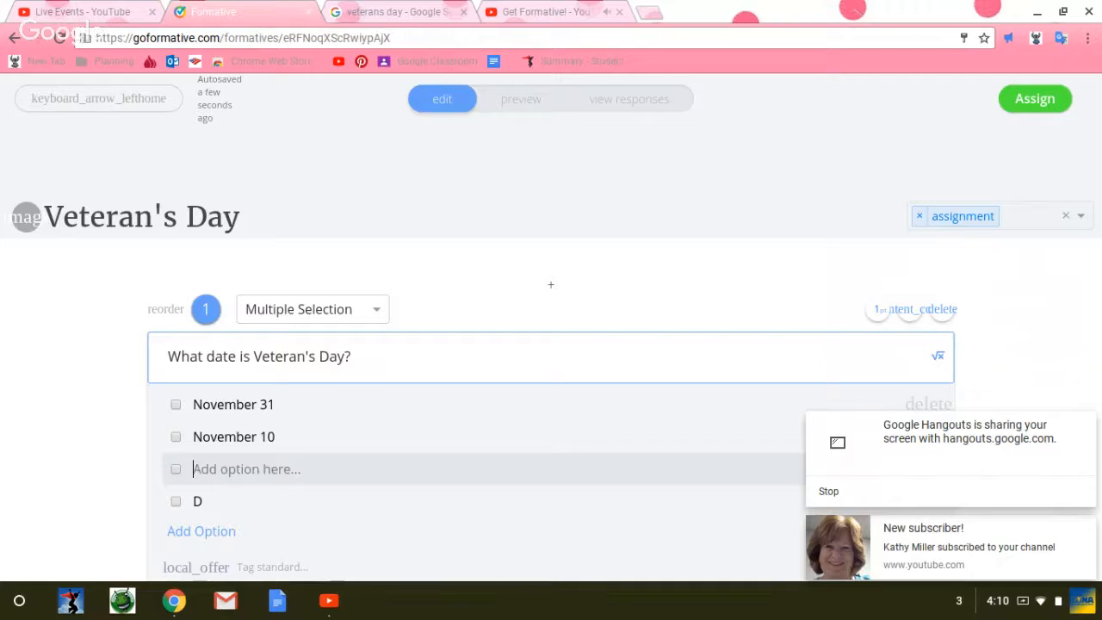
text(October 11)
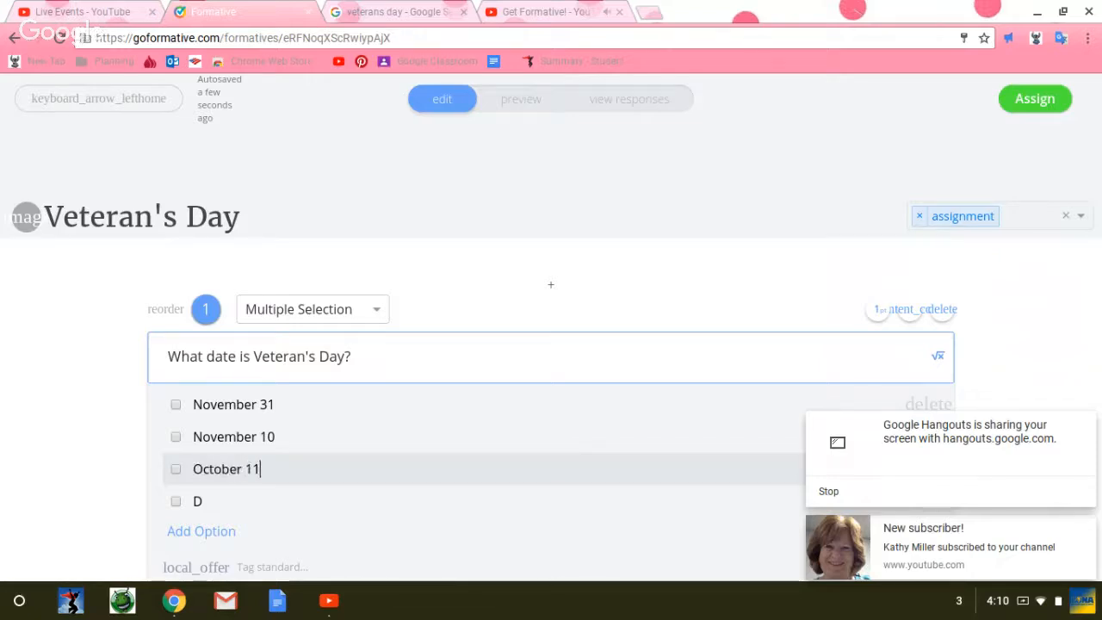
click(238, 502)
text(November 11)
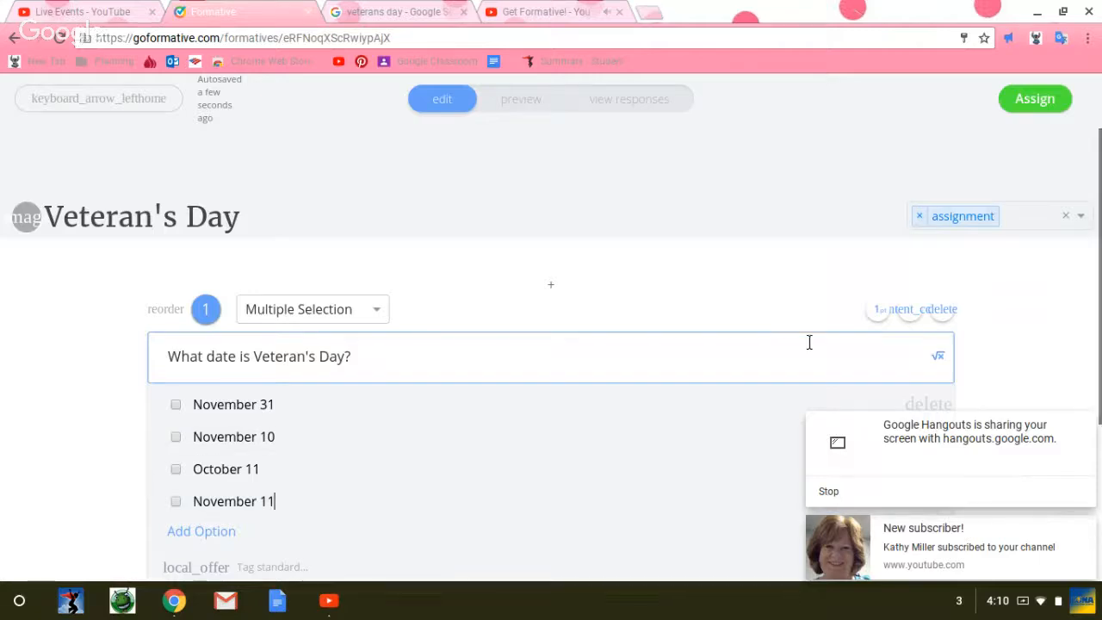
drag(1100, 369, 1096, 461)
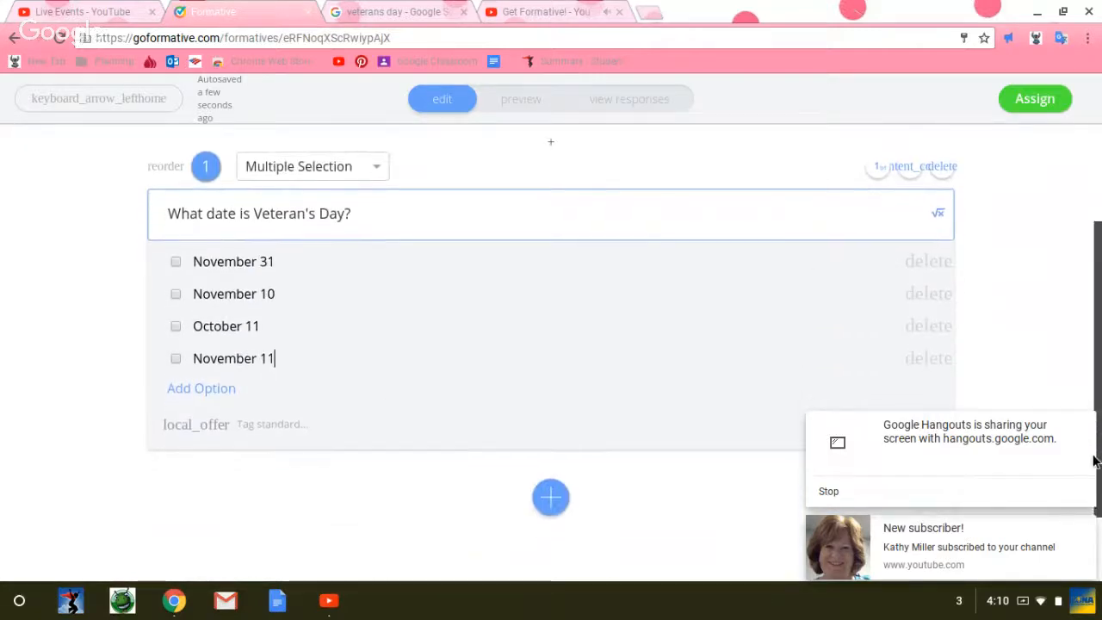
Step: Mark "November 11" as the correct answer to question 1 and tag the question with standard SS.2.1a
click(177, 358)
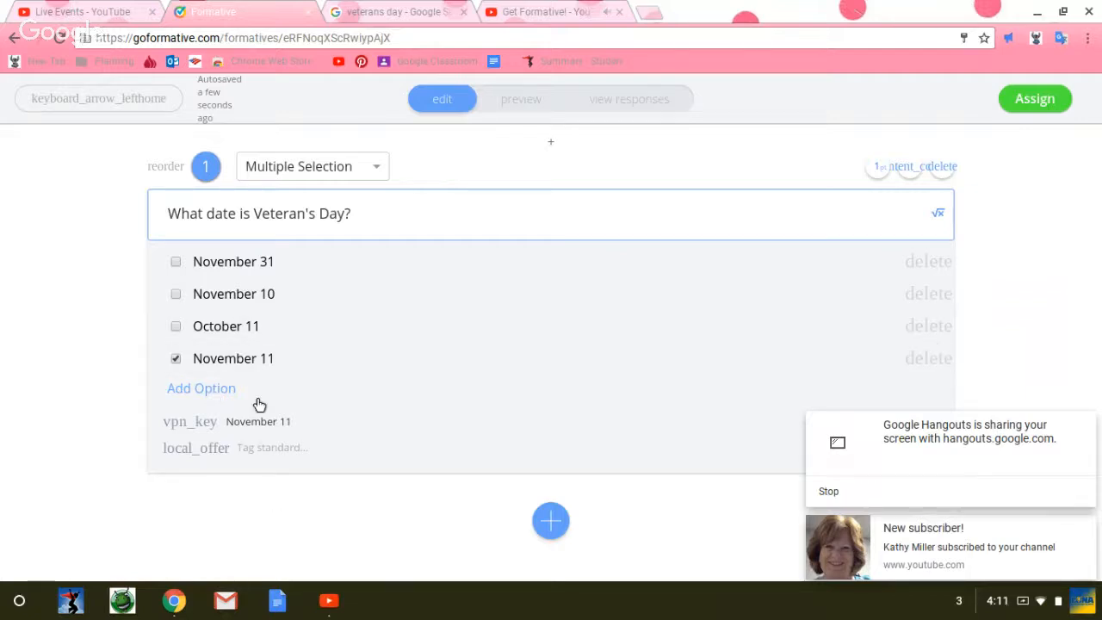
click(264, 446)
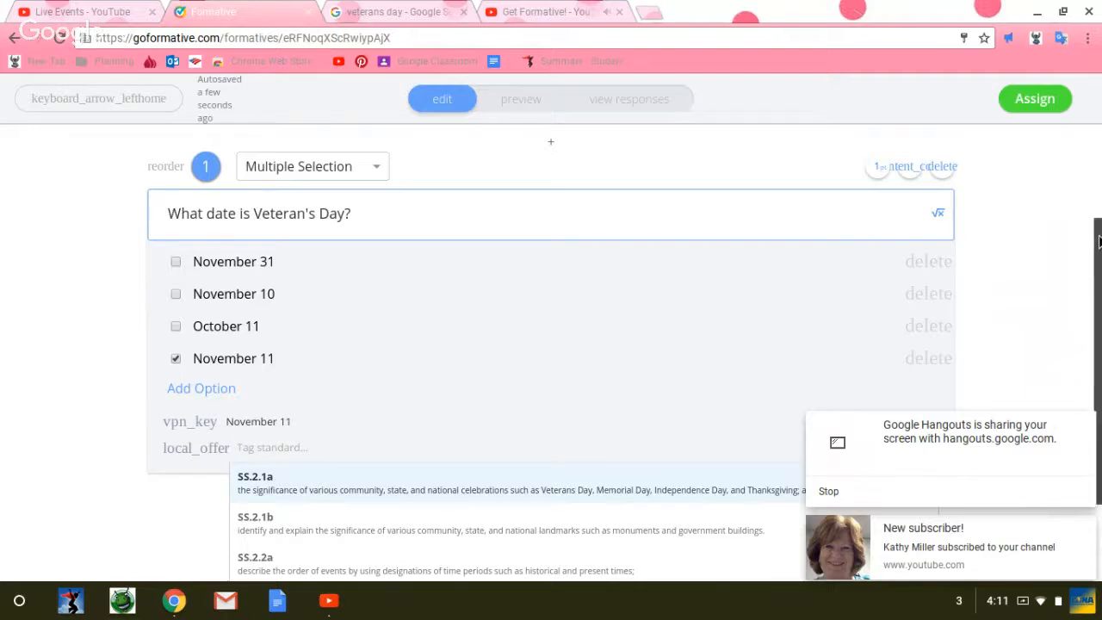
scroll(1098, 242, down, 3)
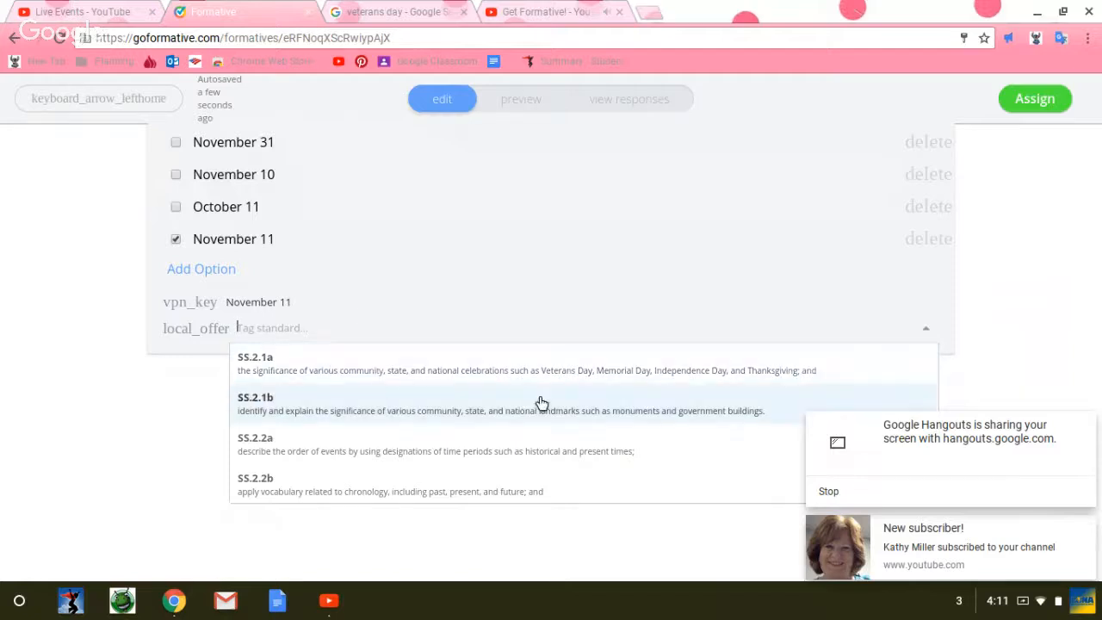
click(376, 366)
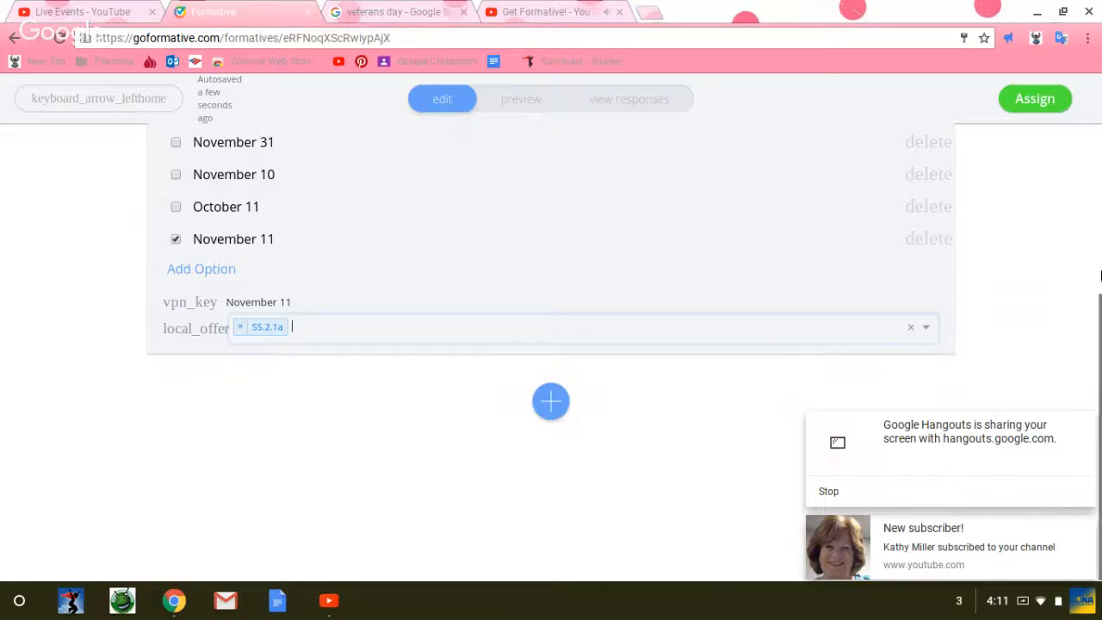
Step: Set the point value of question 1 to 10
drag(1097, 317, 1097, 207)
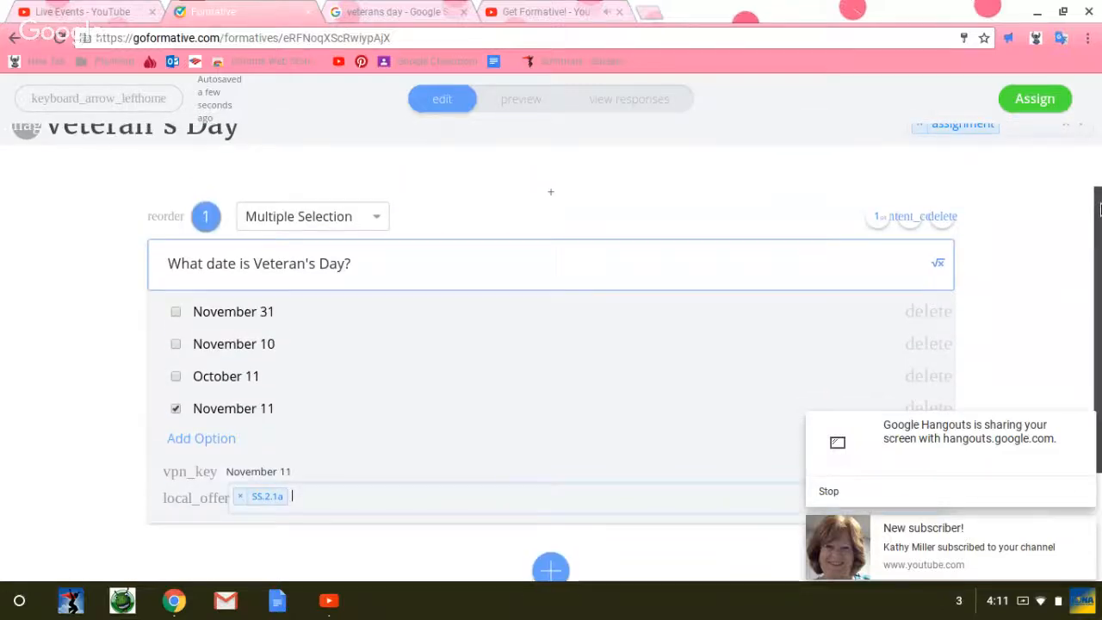
right_click(877, 218)
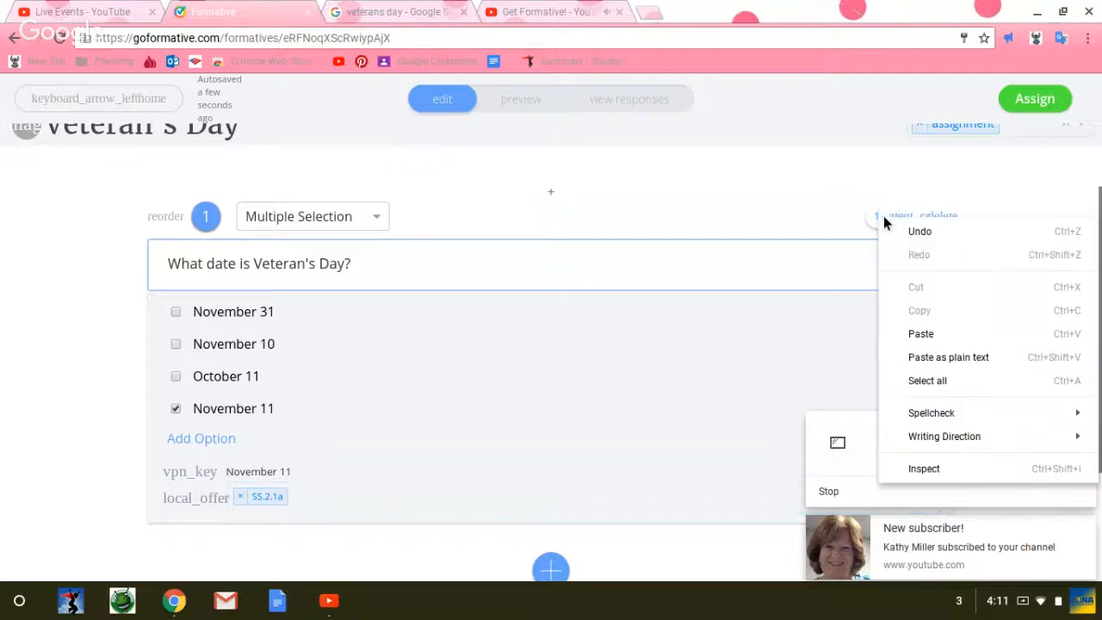
click(877, 220)
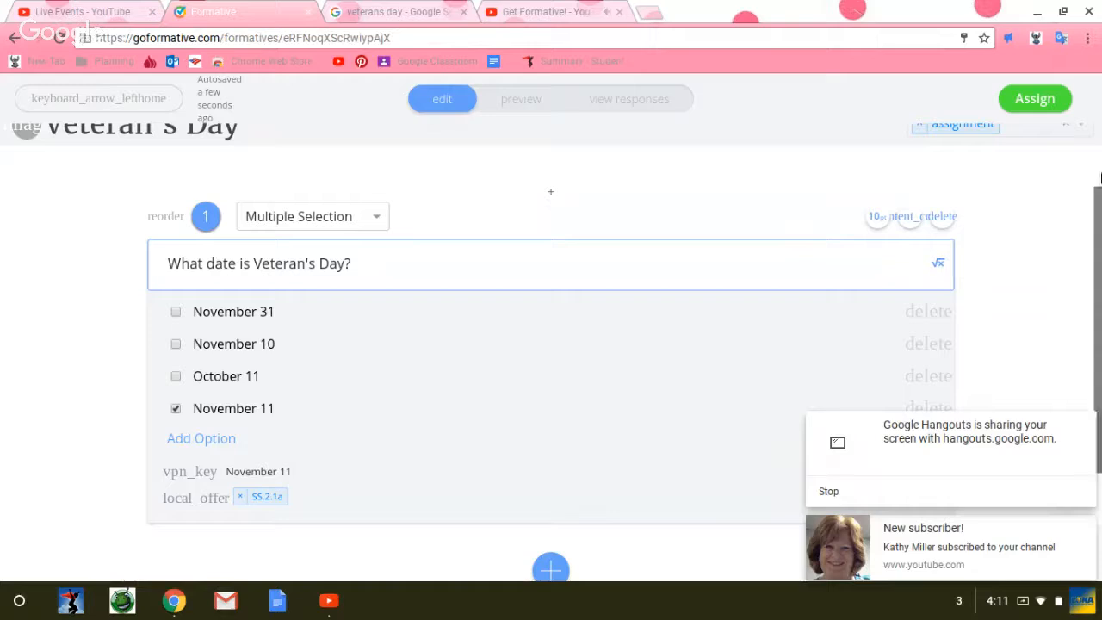
Step: Add a Short Answer question reading "What is a Veteran?" below question 1
drag(1098, 200, 1083, 322)
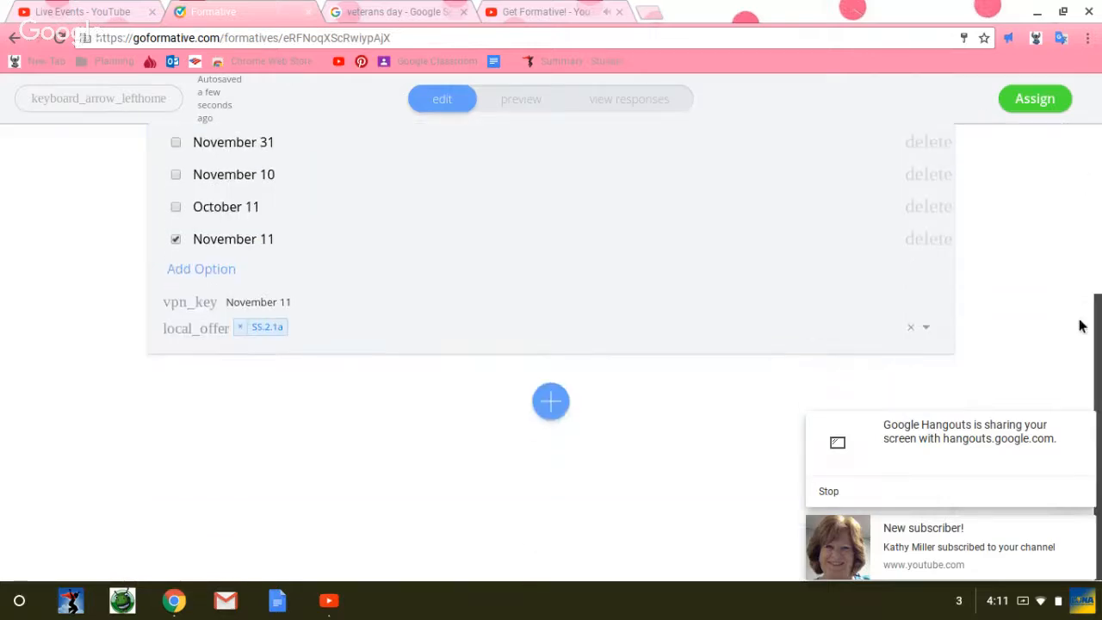
click(549, 403)
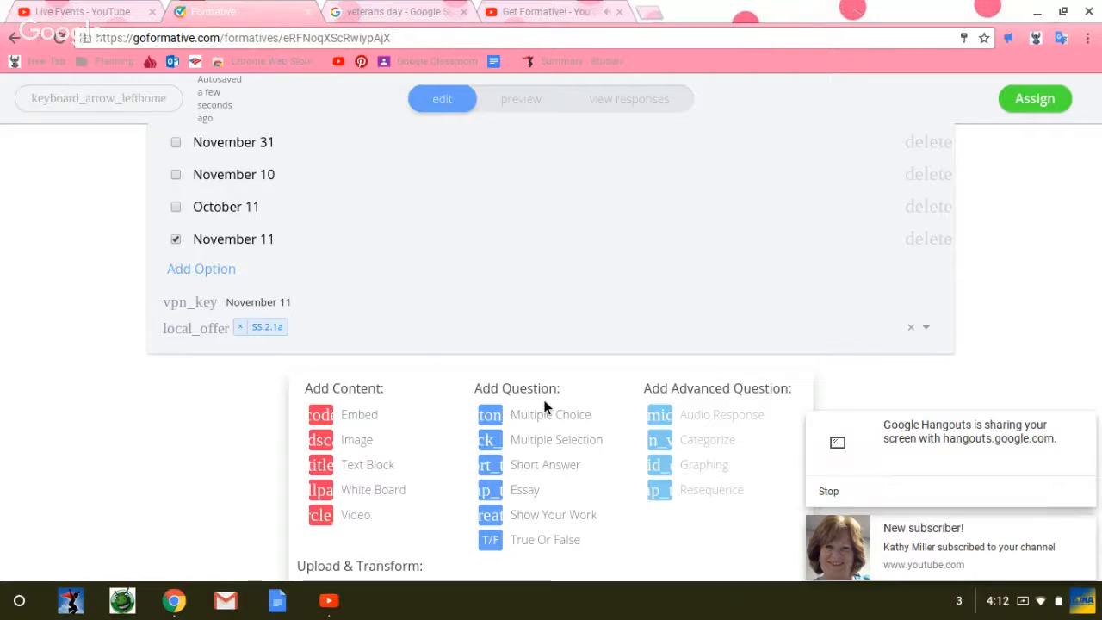
click(490, 470)
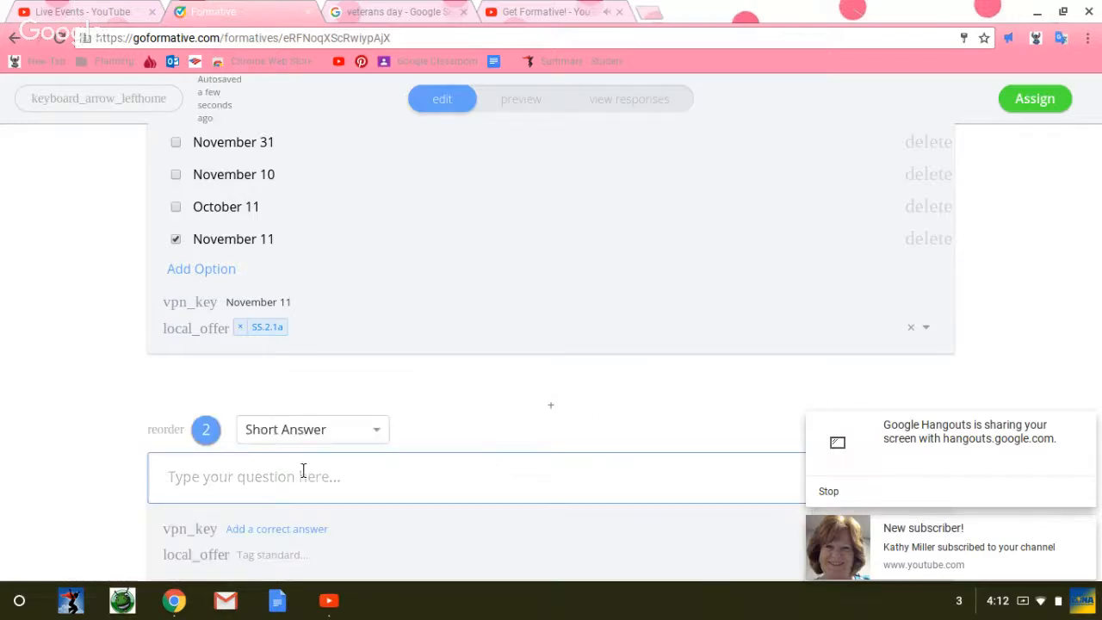
text(What i)
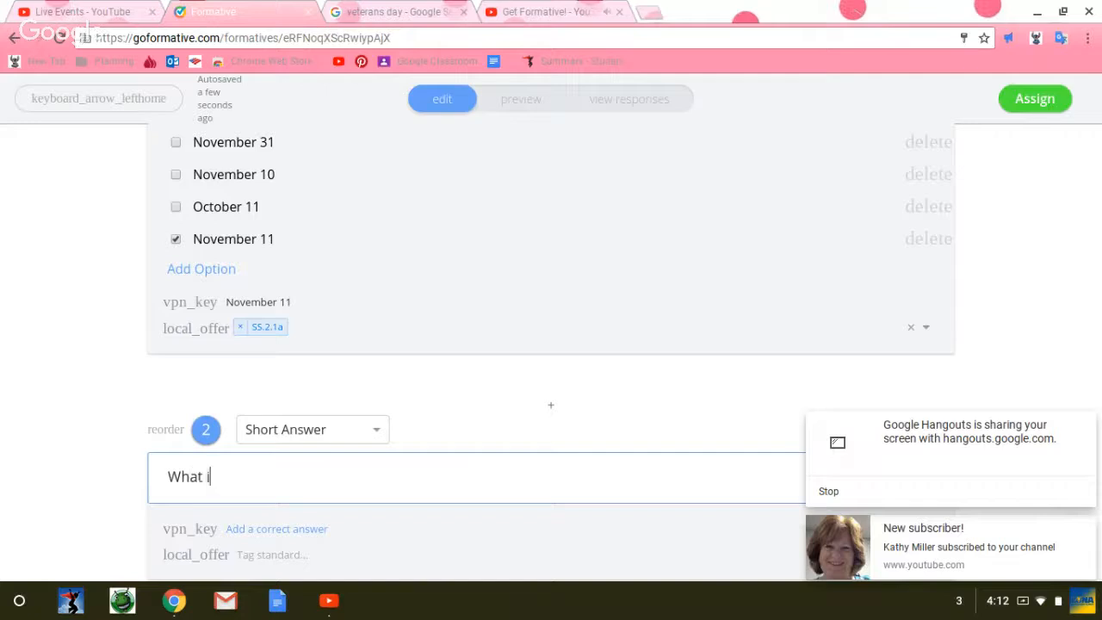
text(s a Veteran?)
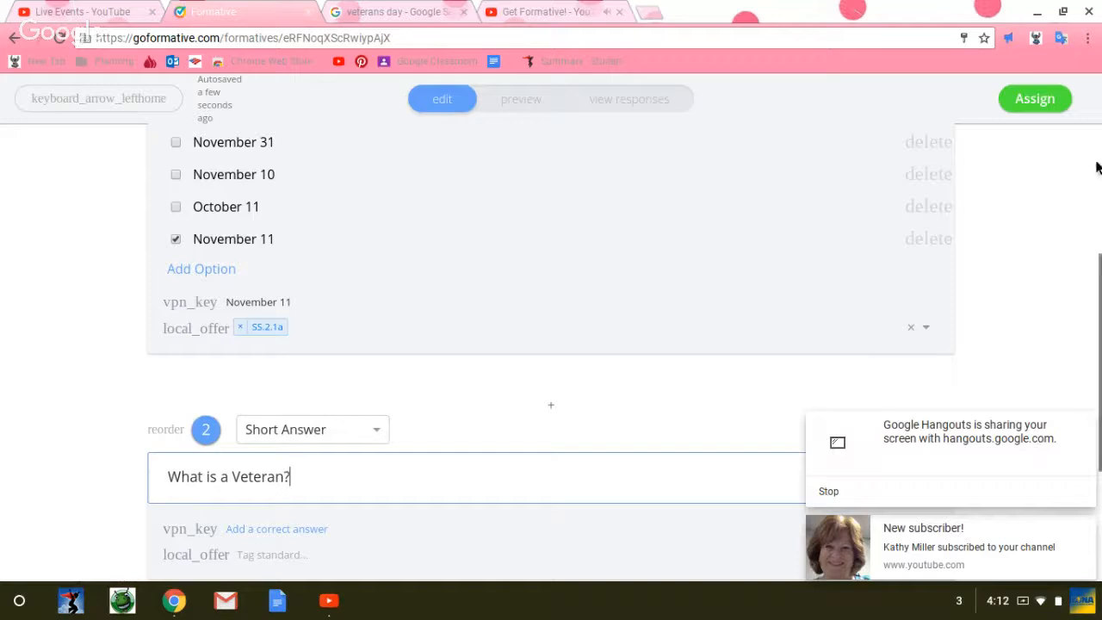
Step: Give question 2 the correct answer "A veteran is a man or woman that has served in the military." and tag standard SS.2.1a
drag(1095, 268, 1098, 356)
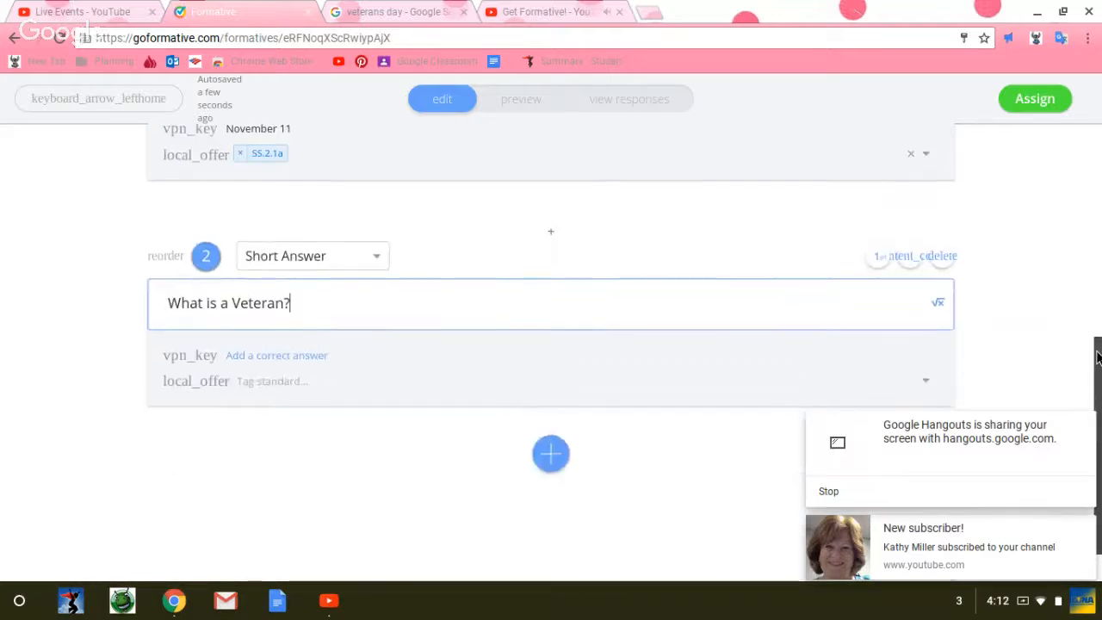
click(254, 364)
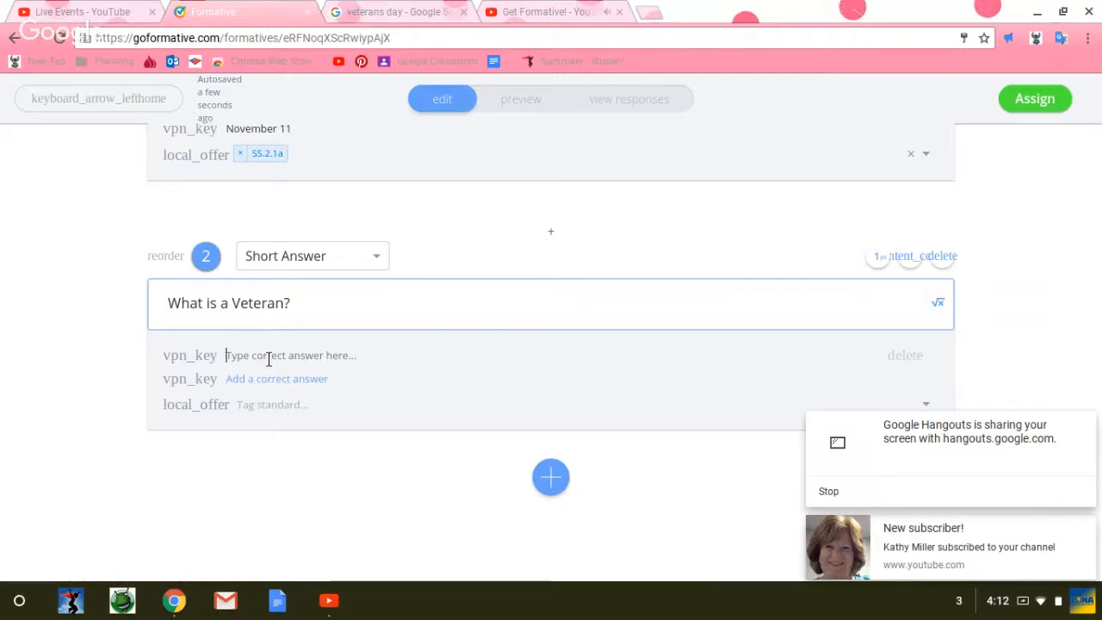
text(A v)
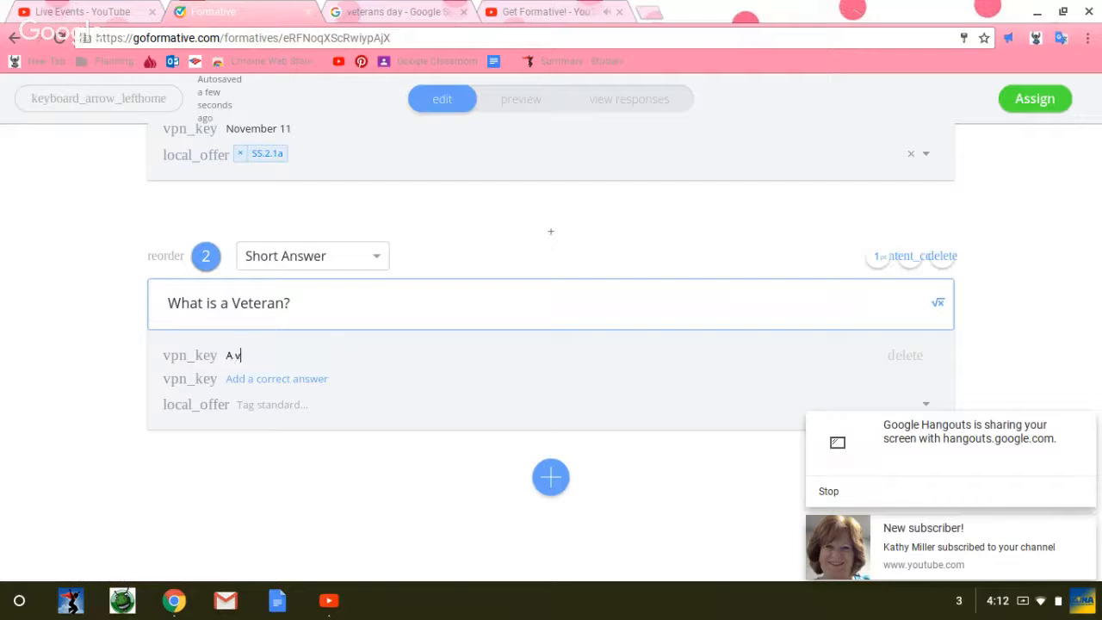
text(eteran is a man or woman t)
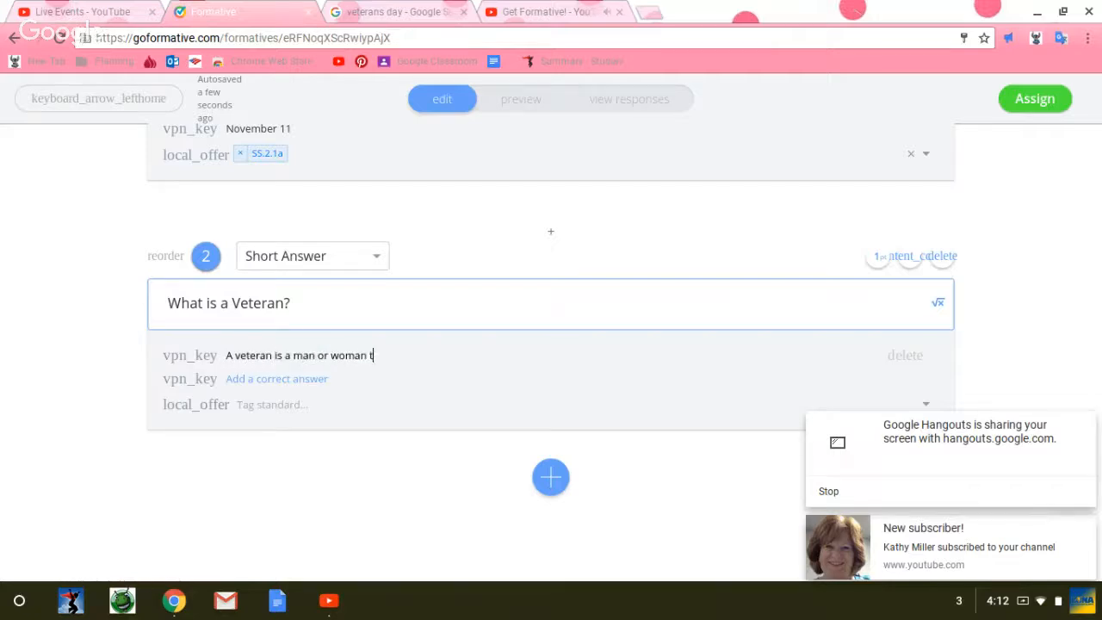
text(hat has served in the military.)
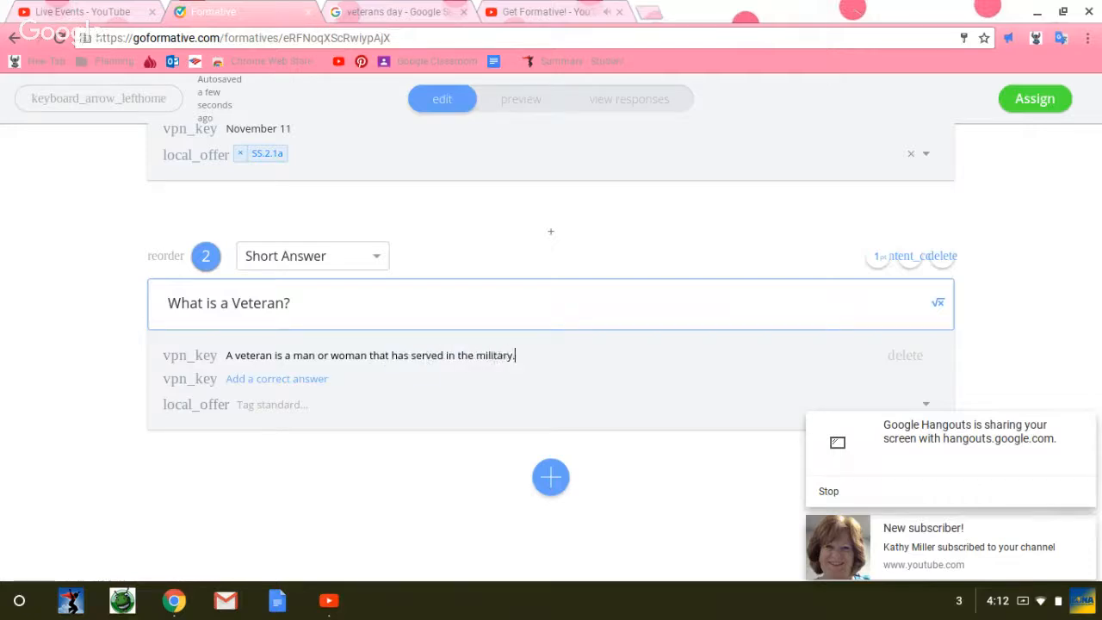
click(261, 408)
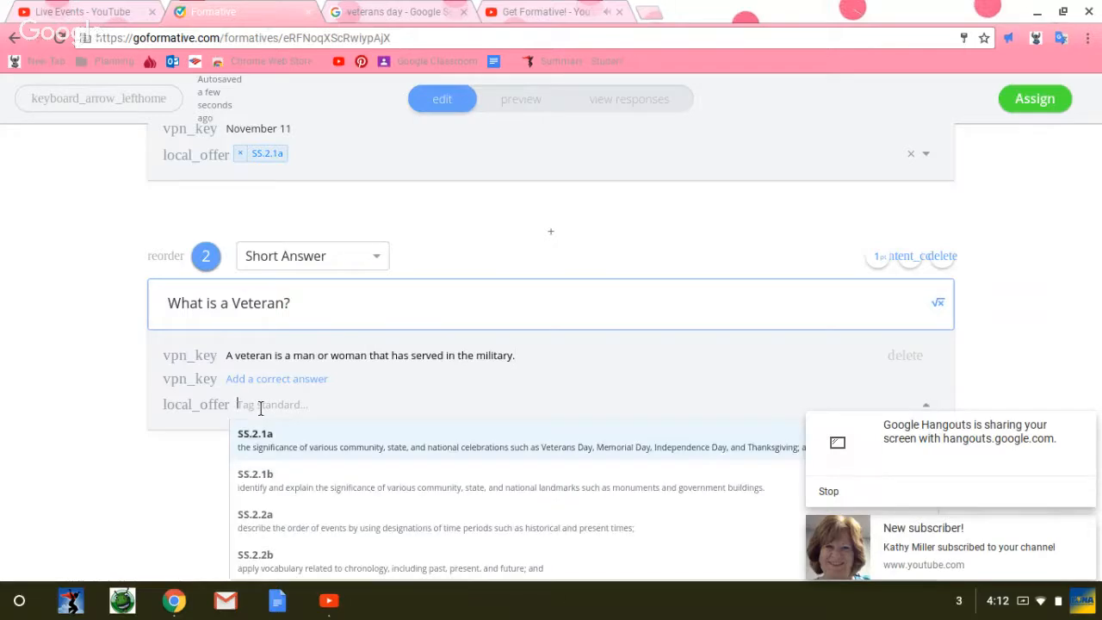
click(311, 455)
Step: Add a True Or False question reading "To be a veteran you MUST have served in a war." and mark False as correct
click(552, 477)
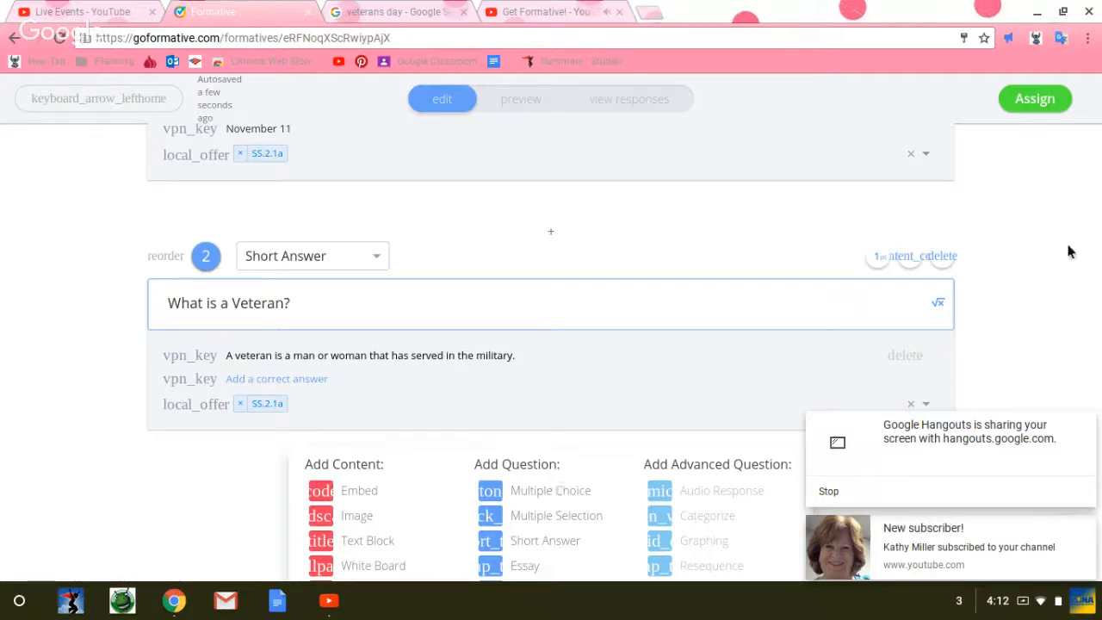
scroll(1092, 398, down, 1)
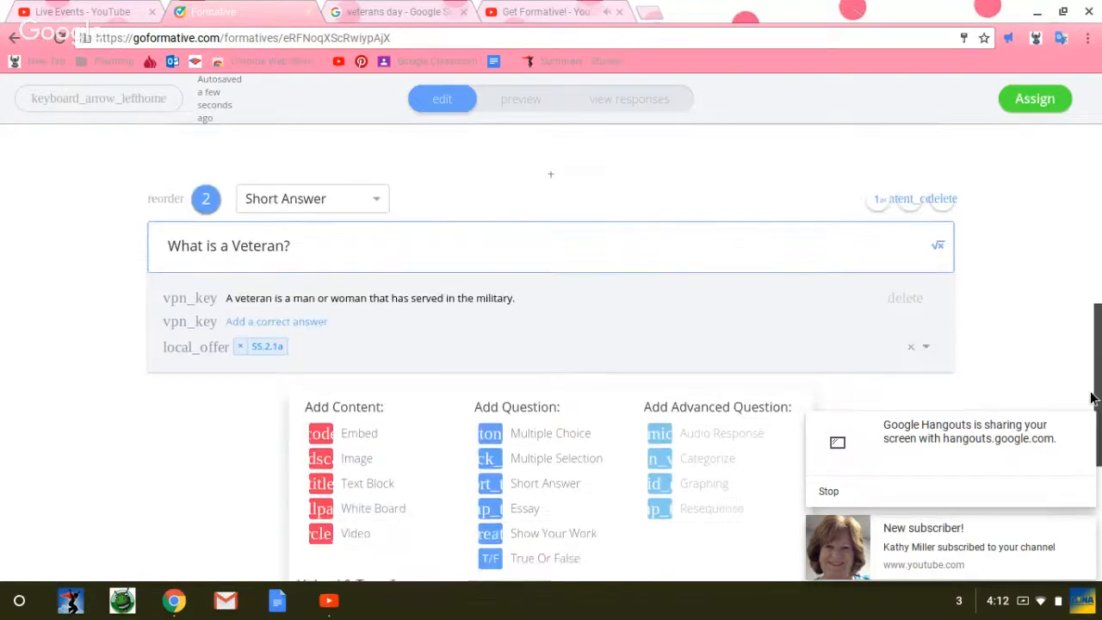
scroll(1092, 398, down, 2)
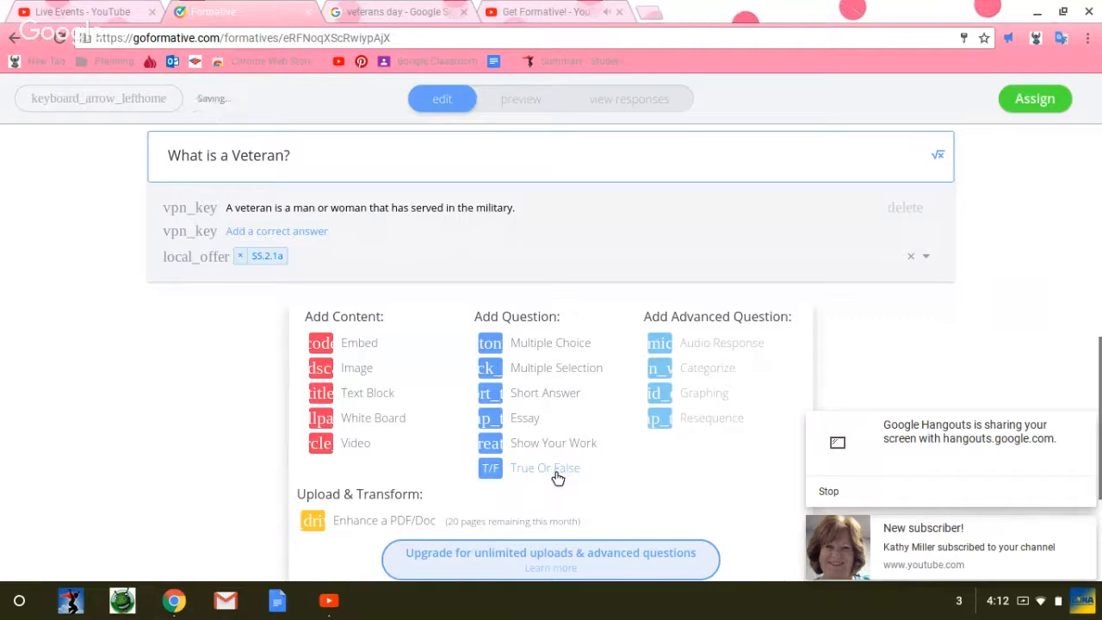
click(557, 479)
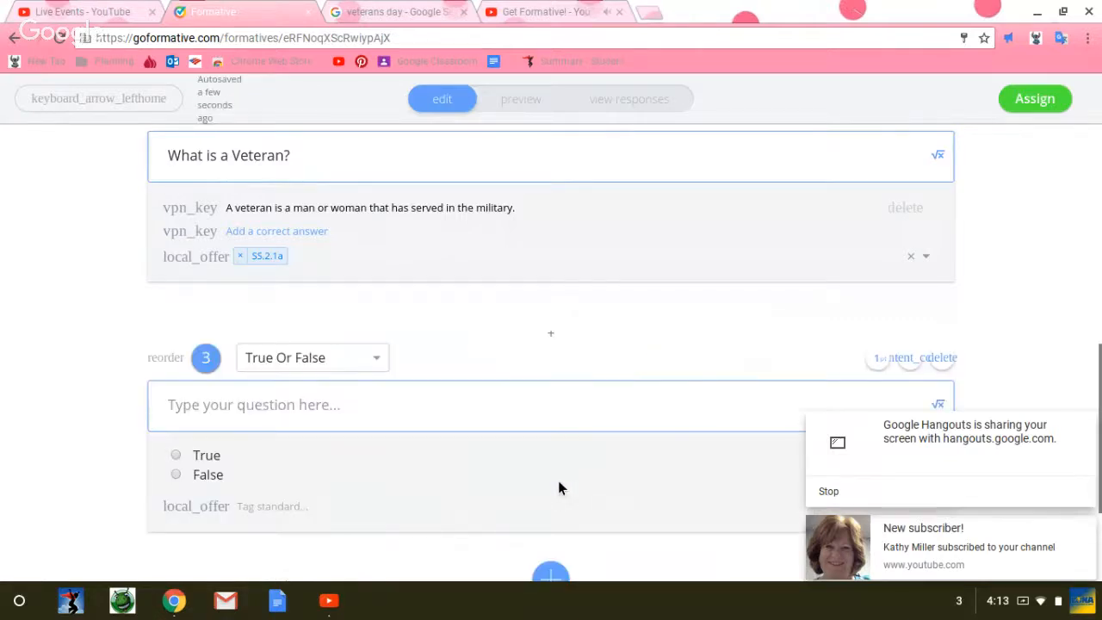
click(172, 409)
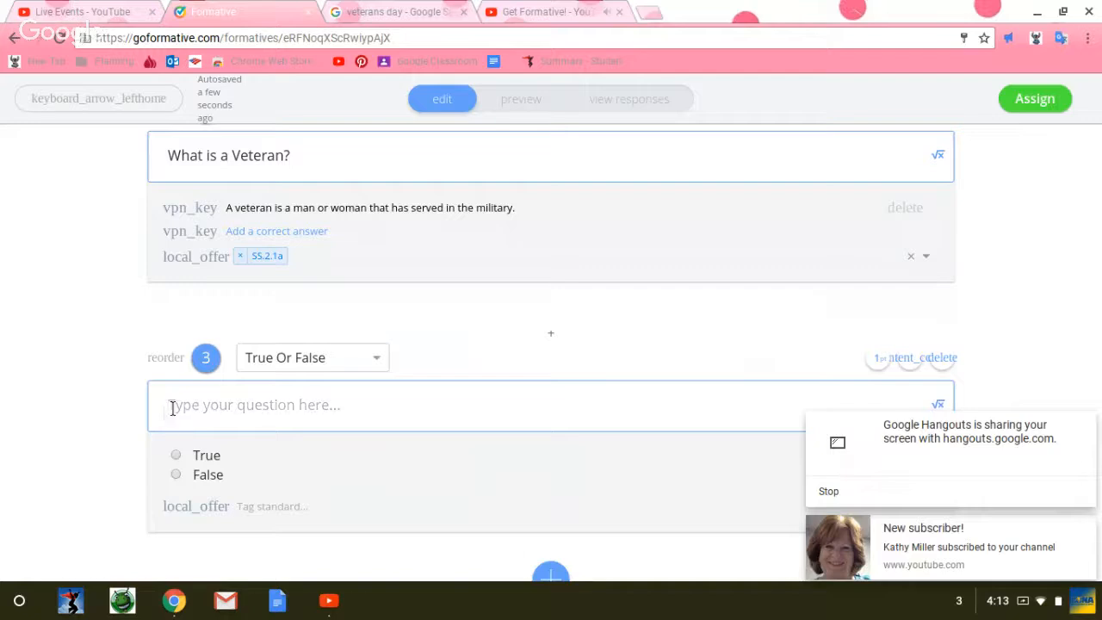
text(To )
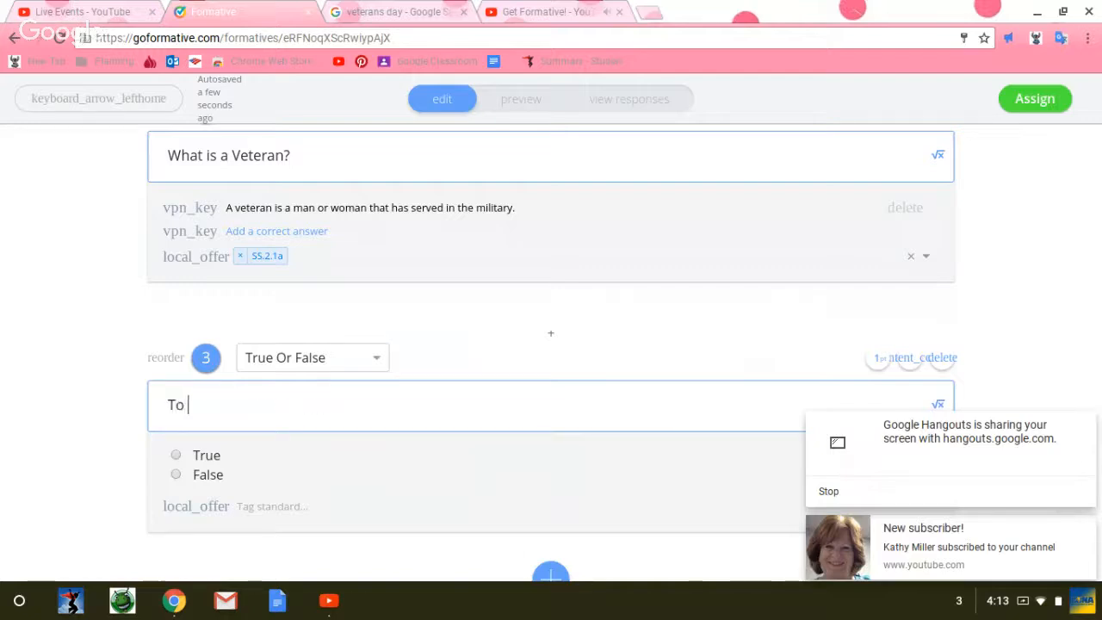
text(be a veteran you )
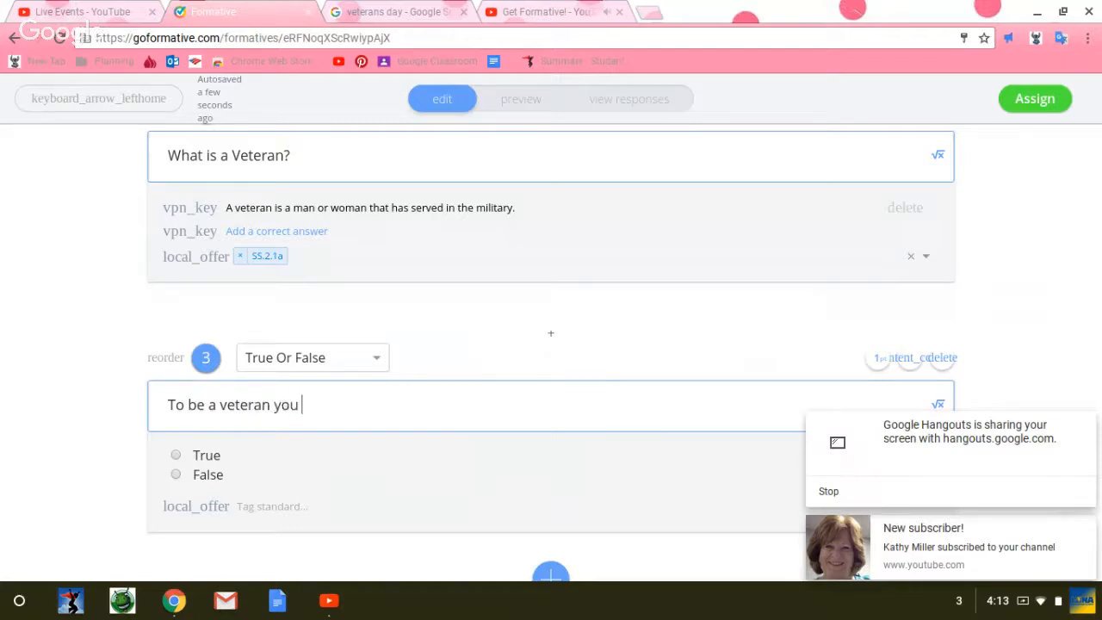
text(MUST have serv)
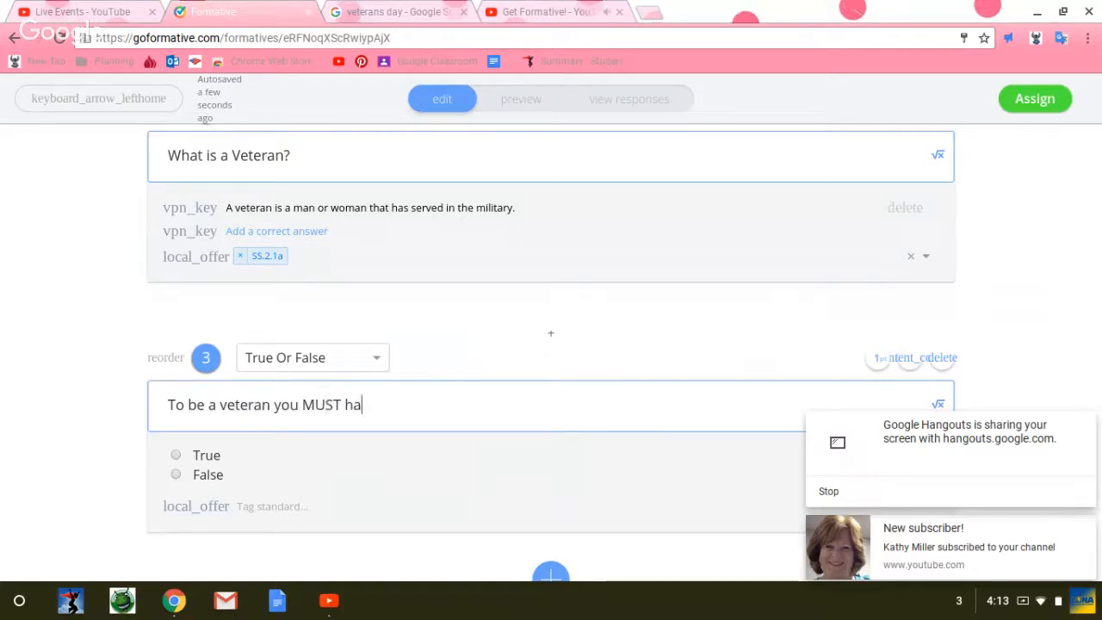
text(ed in)
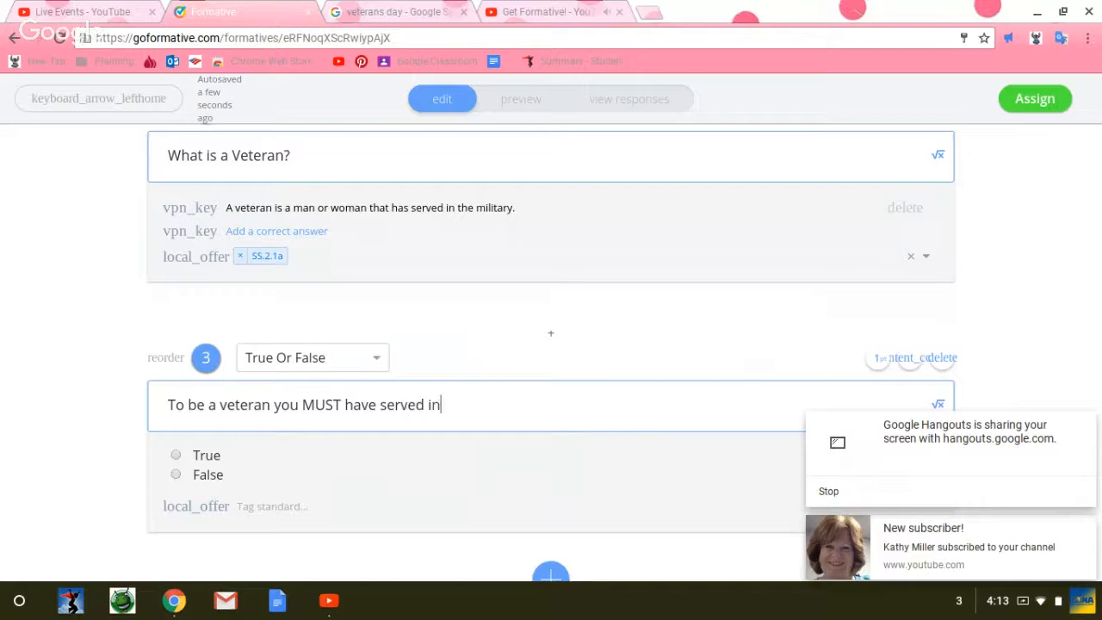
text( a war.)
click(174, 475)
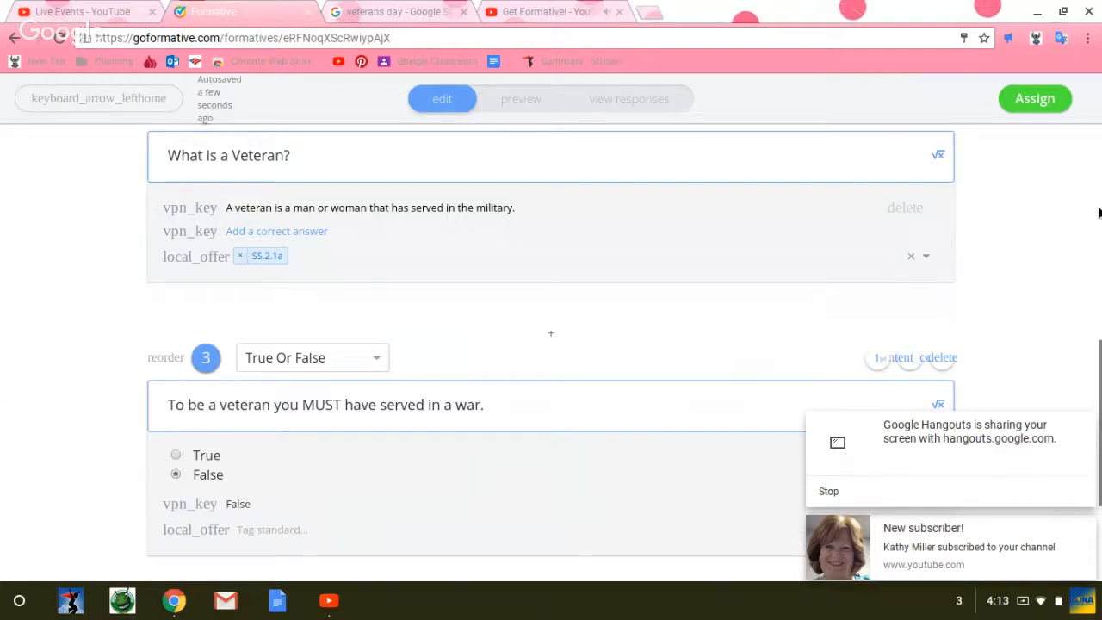
Step: Add a Show Your Work question below the True Or False question
drag(1099, 345, 1099, 435)
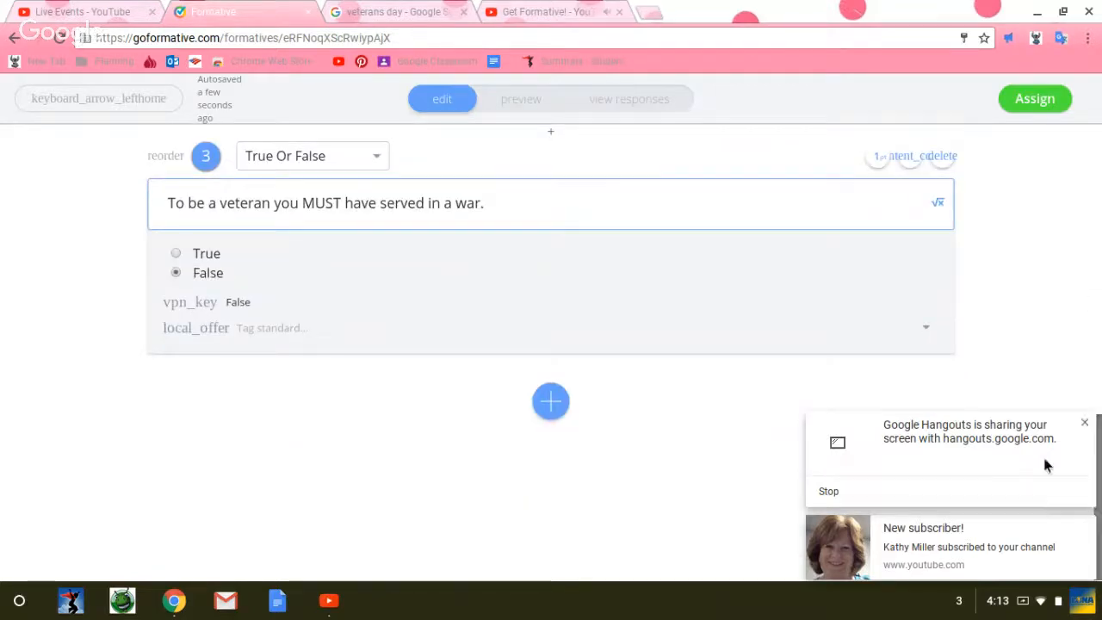
click(548, 405)
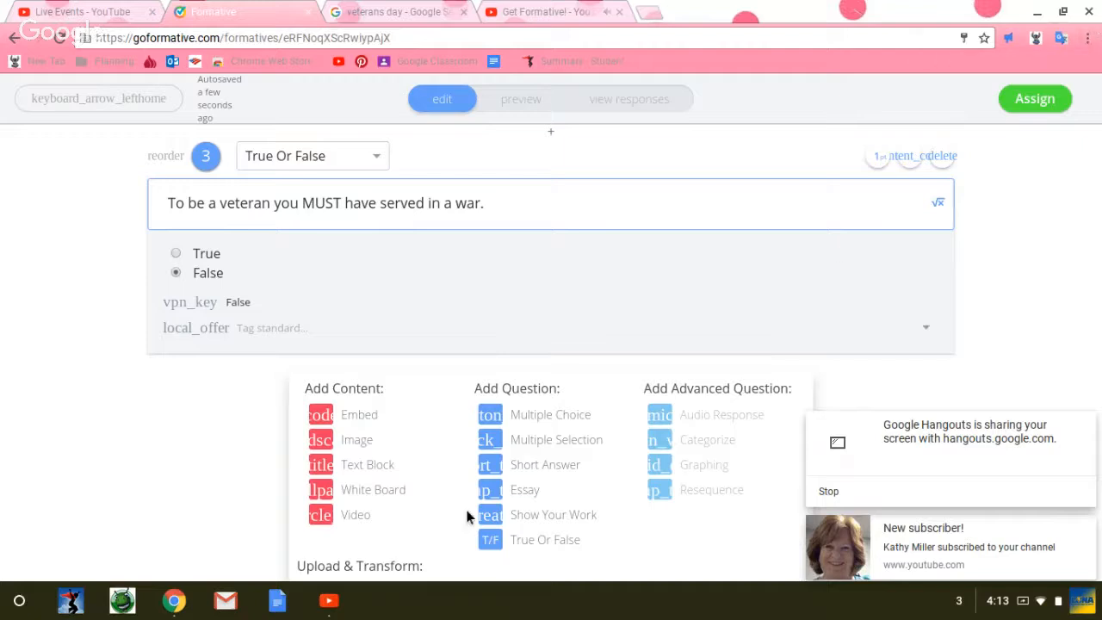
click(488, 516)
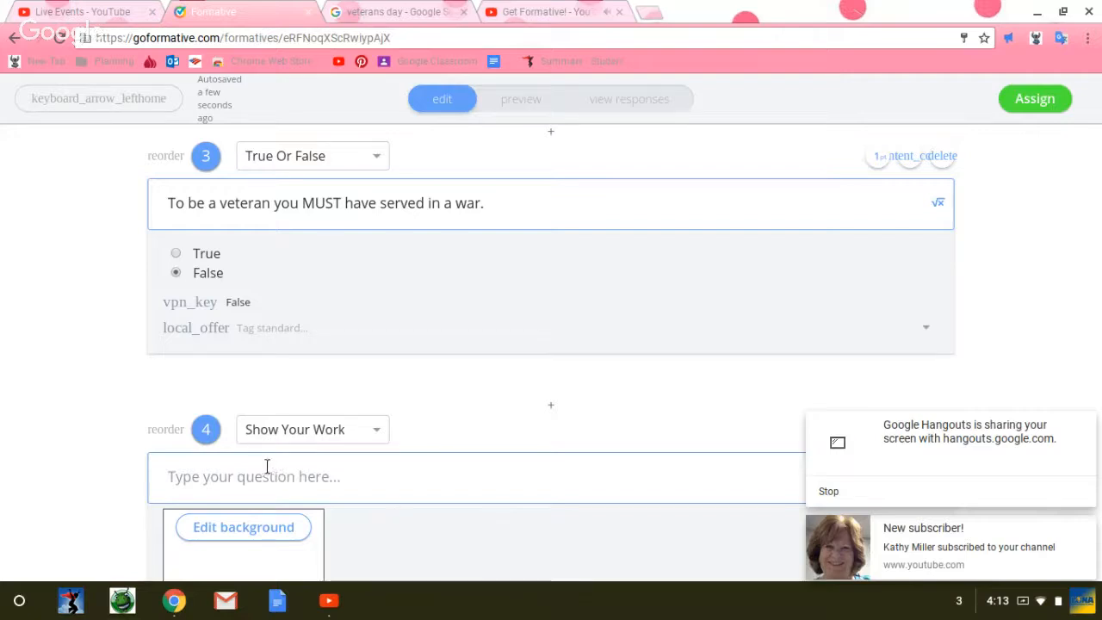
click(171, 479)
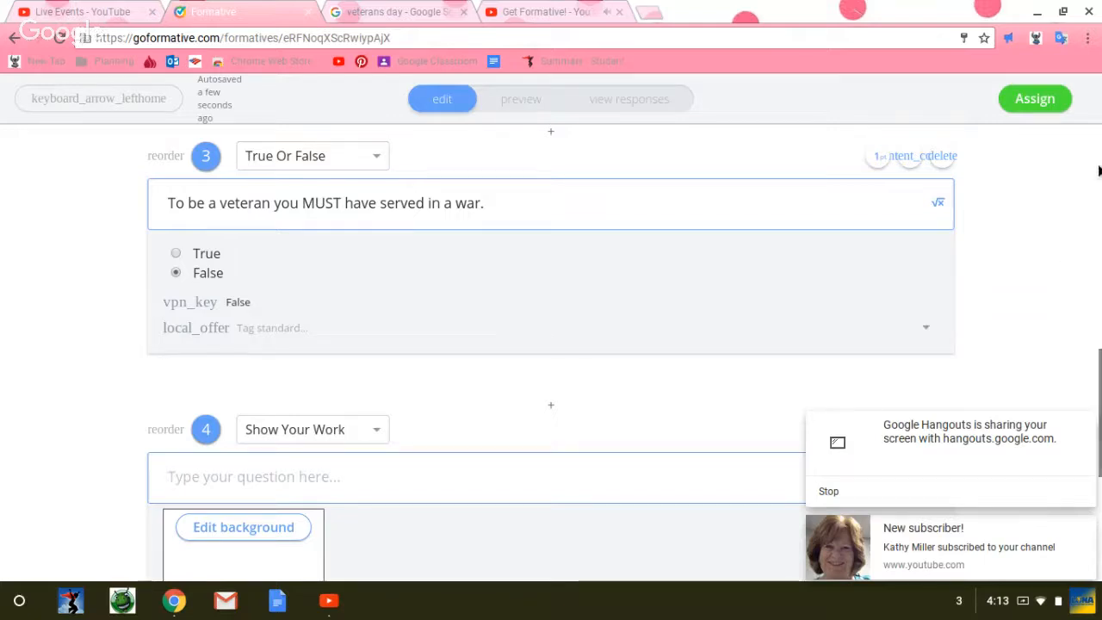
drag(1097, 417, 1091, 479)
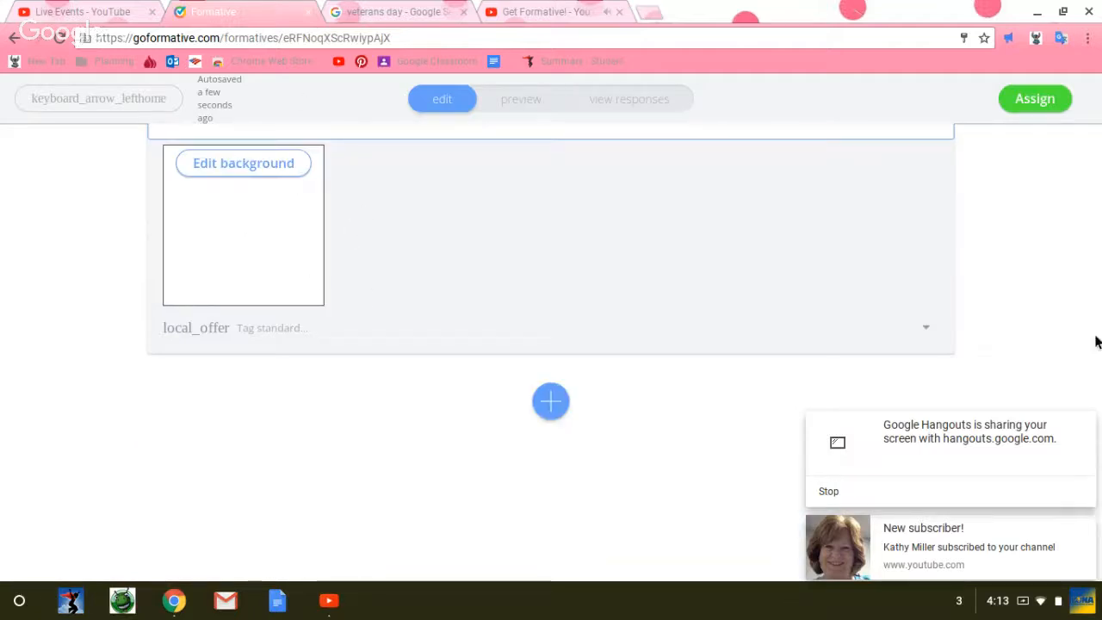
drag(1099, 506, 1100, 424)
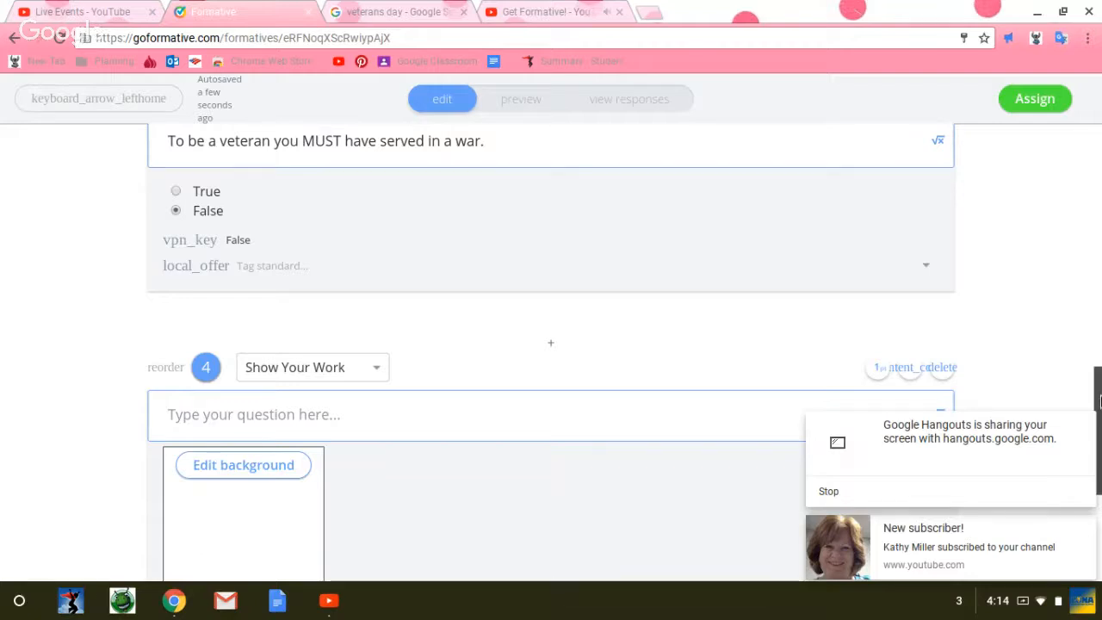
drag(1099, 401, 1099, 426)
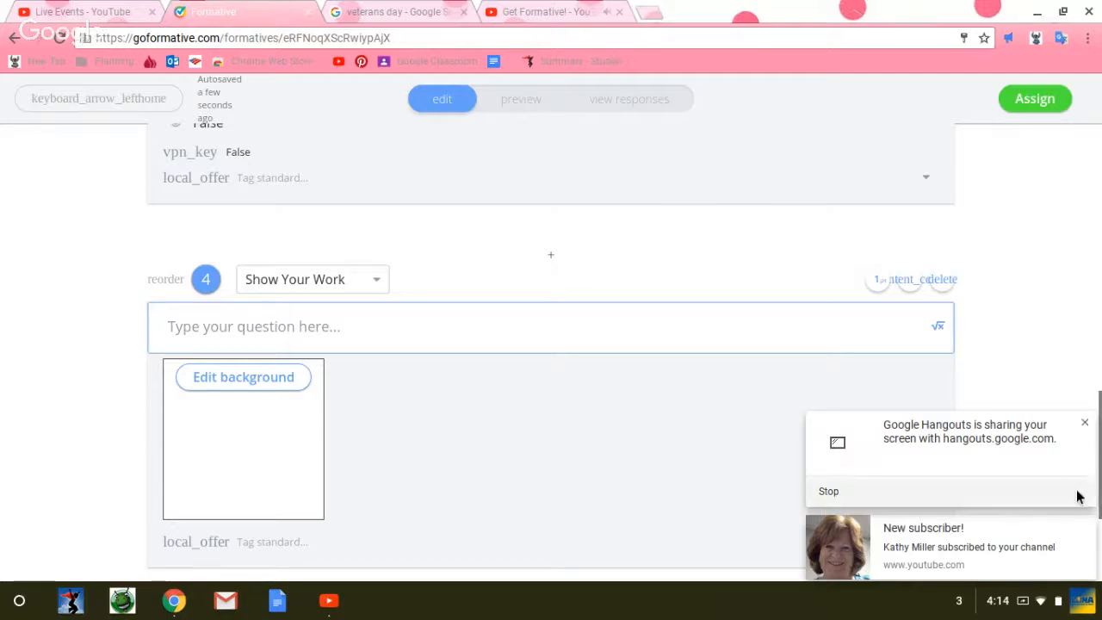
Step: Add a Multiple Selection question below the Show Your Work question
drag(1099, 464, 1098, 523)
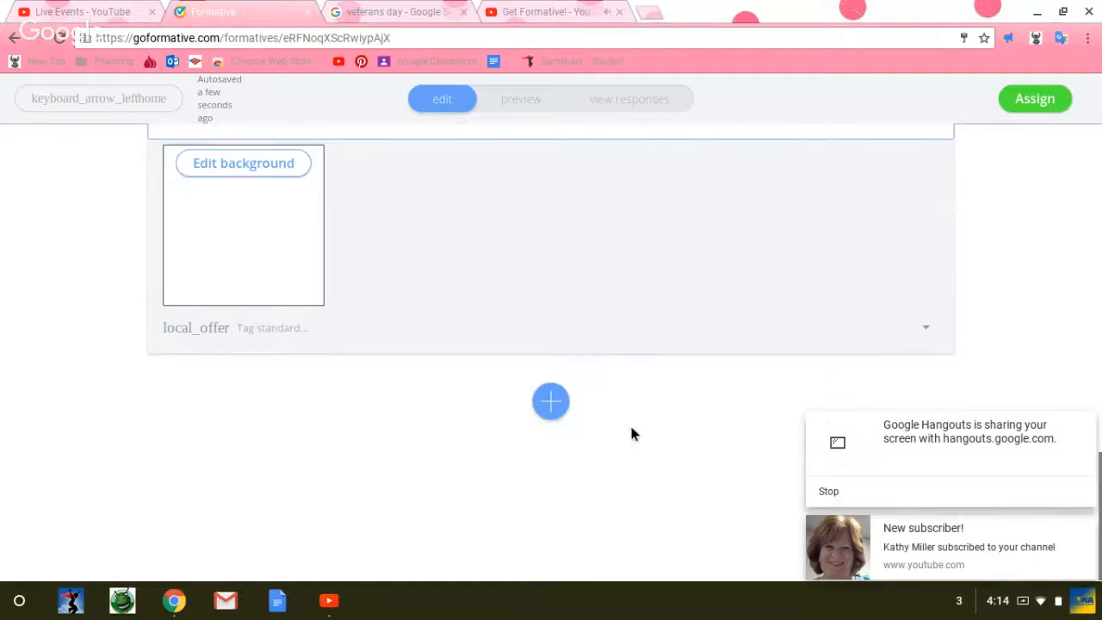
click(550, 402)
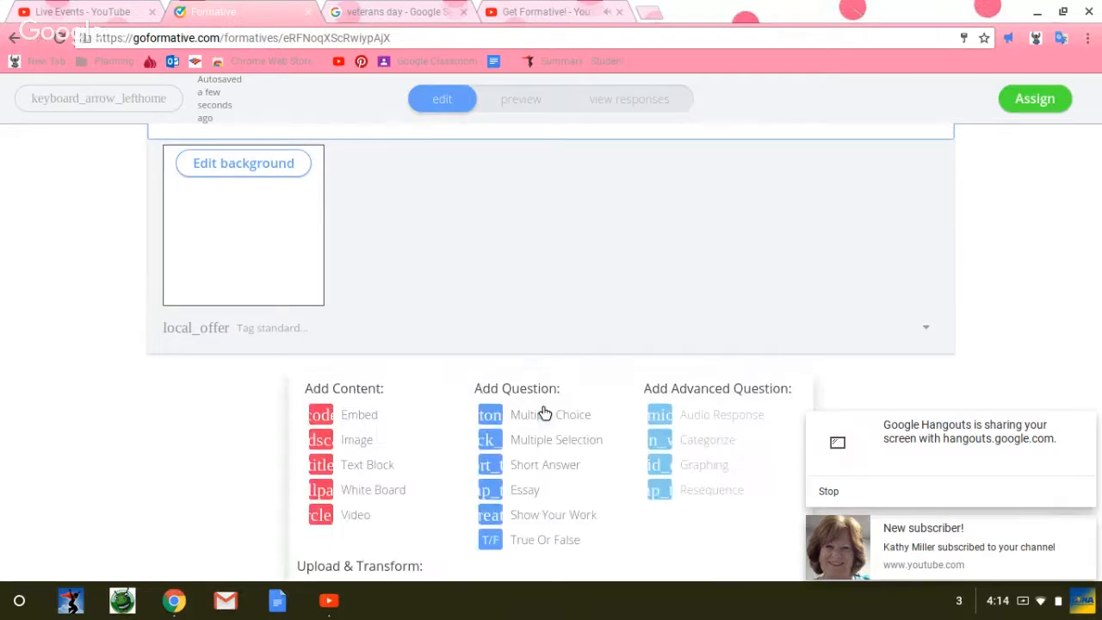
click(577, 446)
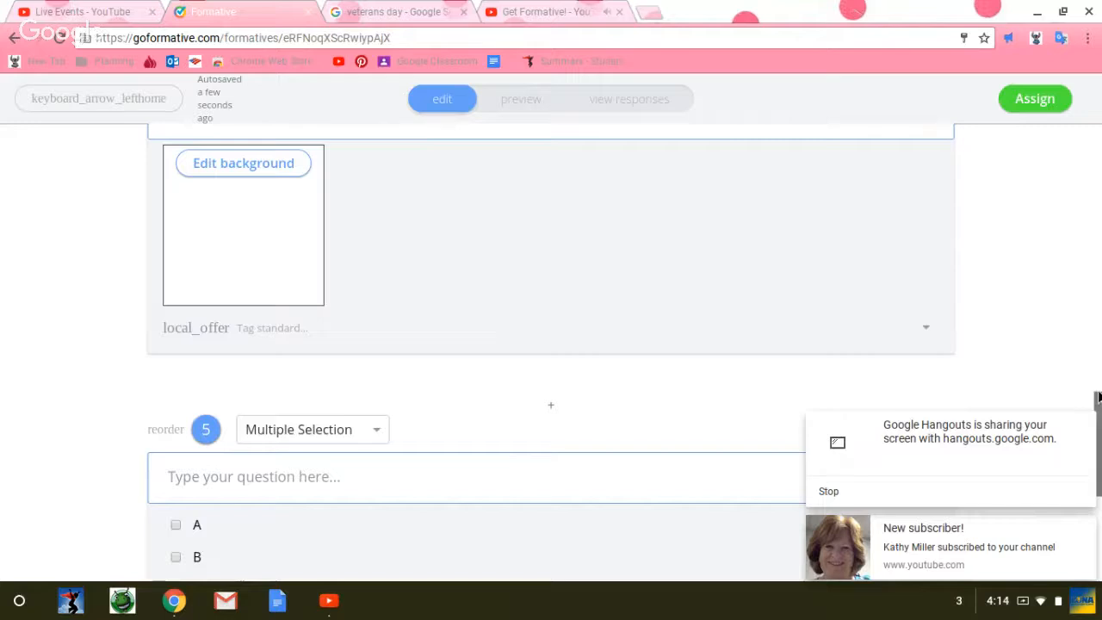
scroll(1098, 405, down, 3)
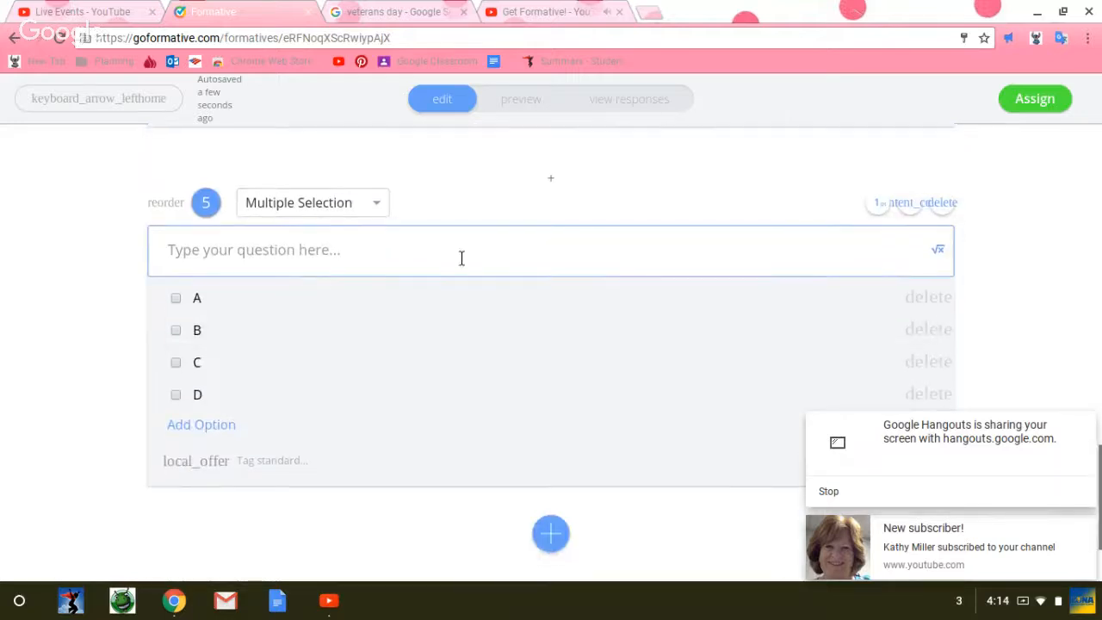
Step: Enter "Why should we celebrate Veterans Day?" as the text of question 5
right_click(358, 246)
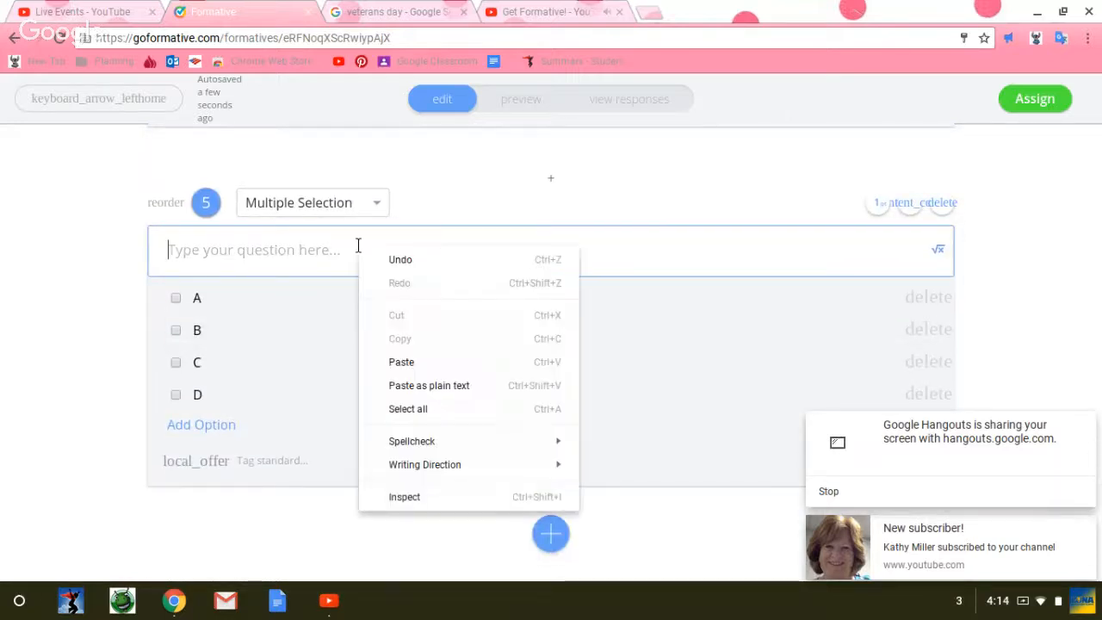
click(227, 238)
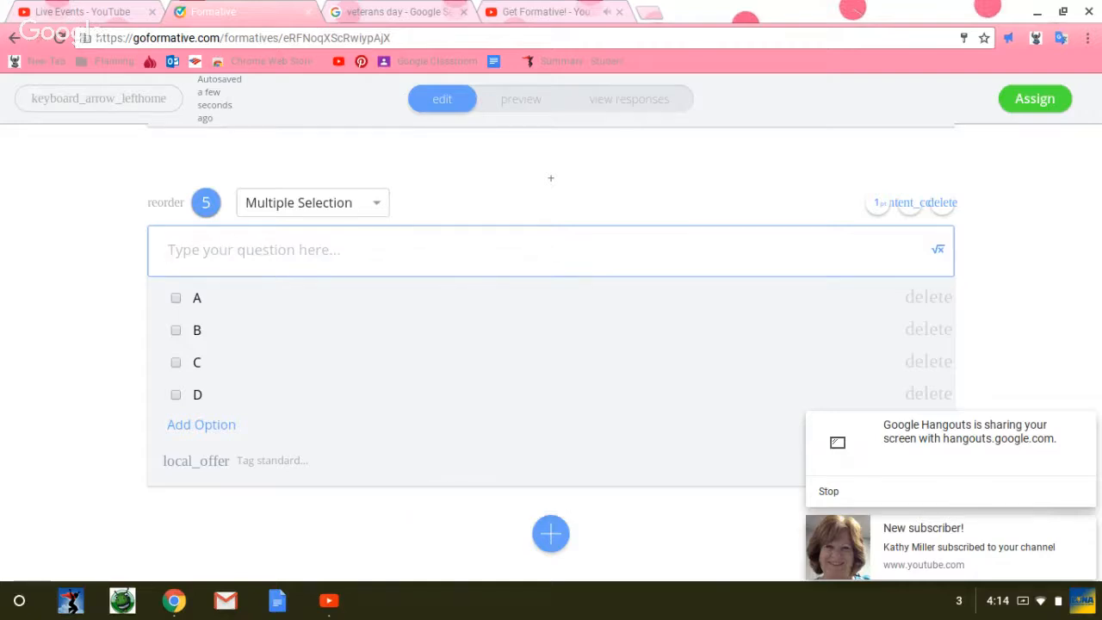
text(Wh y)
key(BackSpace)
key(BackSpace)
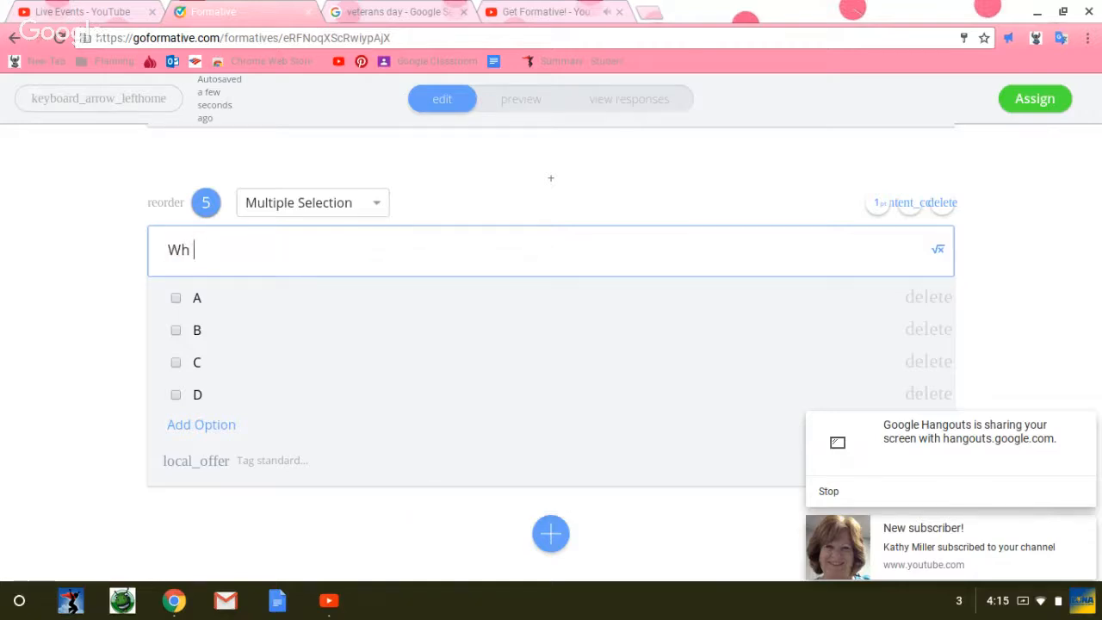
text(y shoul)
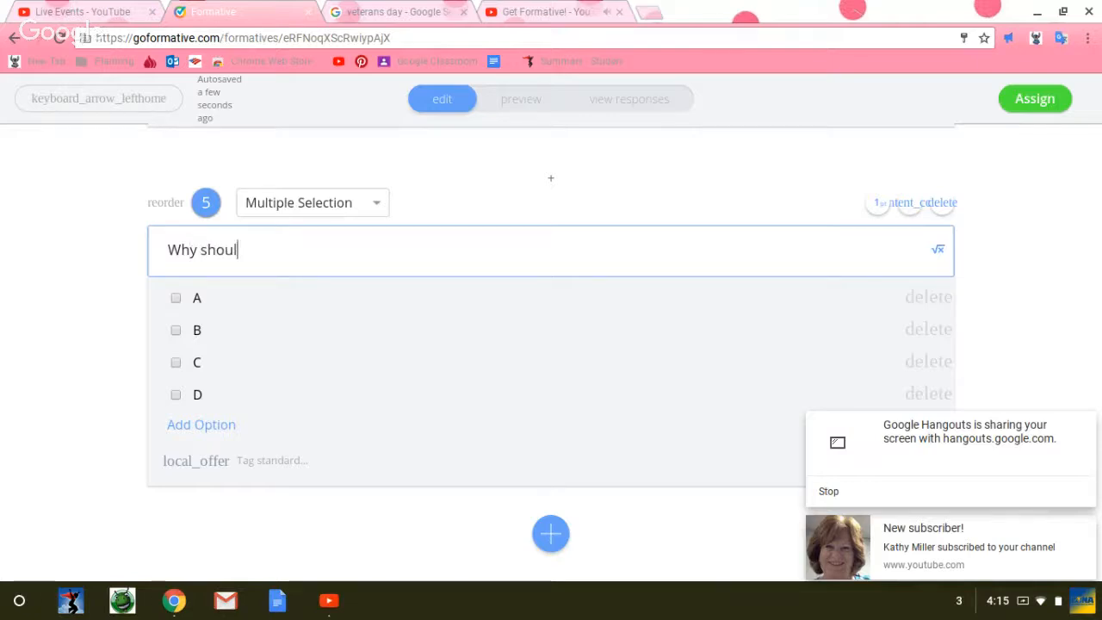
text(d we celebrate v)
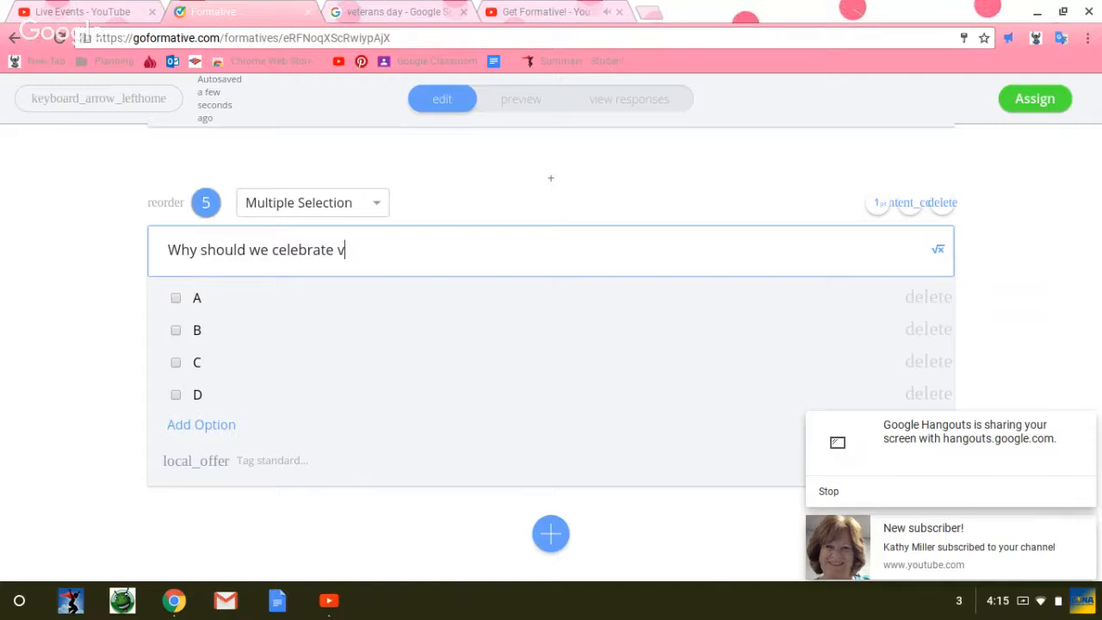
key(BackSpace)
text(eterans Day?)
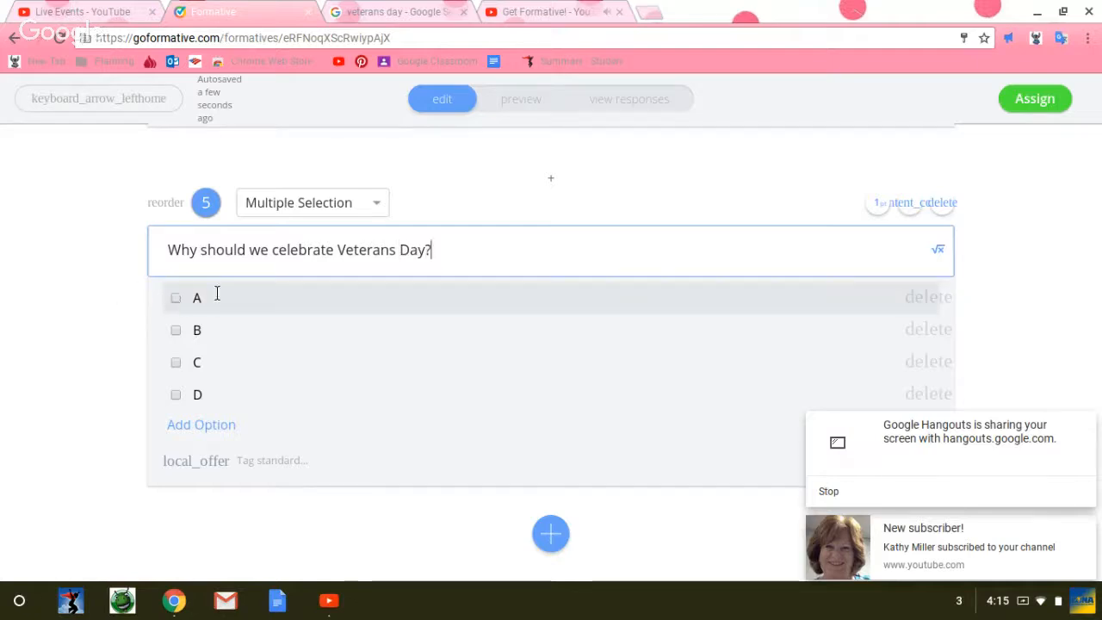
Step: Replace question 5's first answer option with "Because the school tells us to."
key(BackSpace)
text(Because)
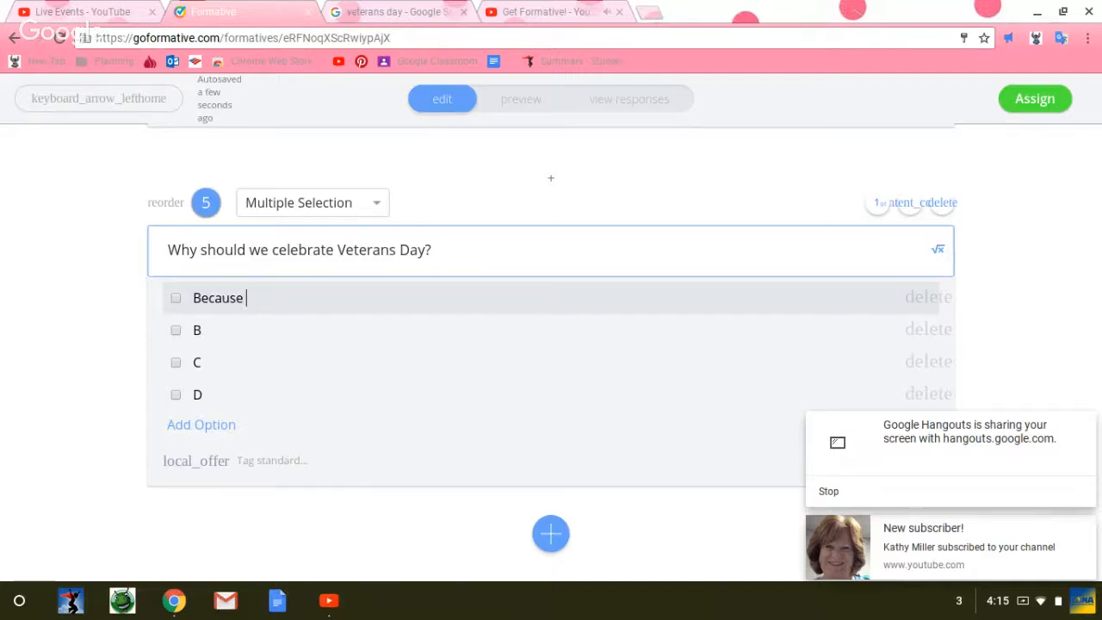
text( the school tells us to.)
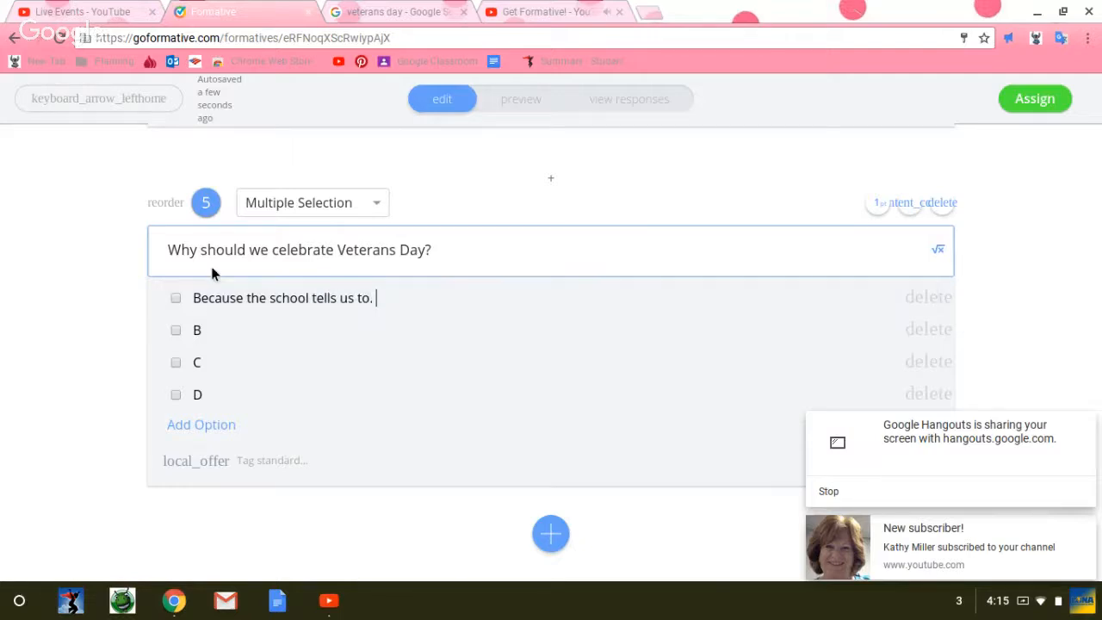
Step: Replace option B of question 5 with "Because Veterans sacrificed for their country and they deserve our respect and honor."
click(197, 331)
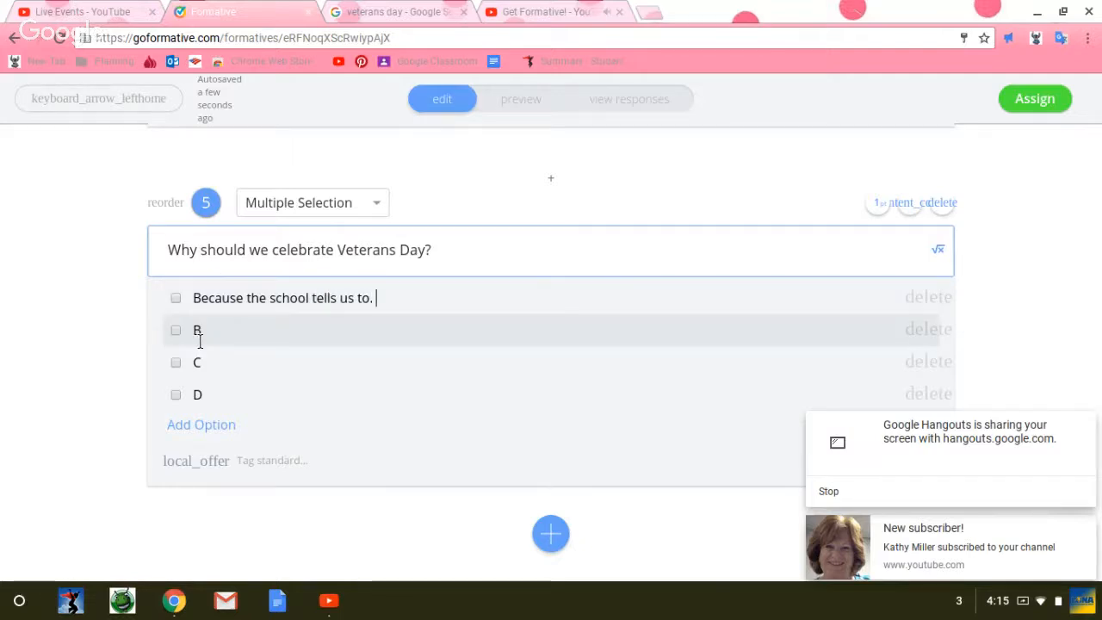
key(BackSpace)
text(Because Veterans)
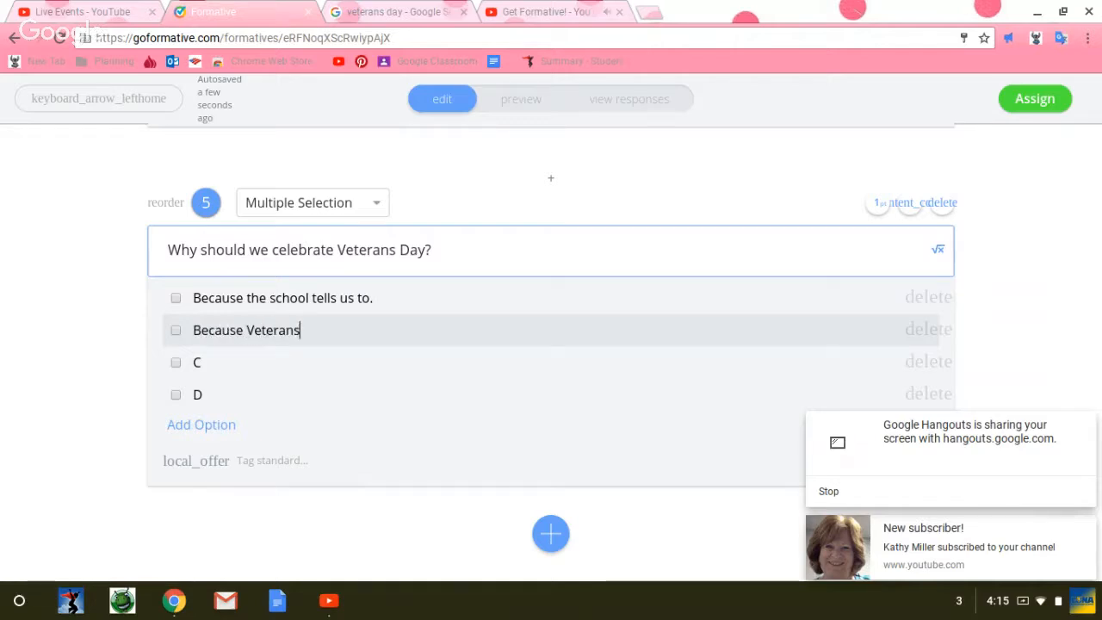
text( sacrificed for us)
key(BackSpace)
key(BackSpace)
key(BackSpace)
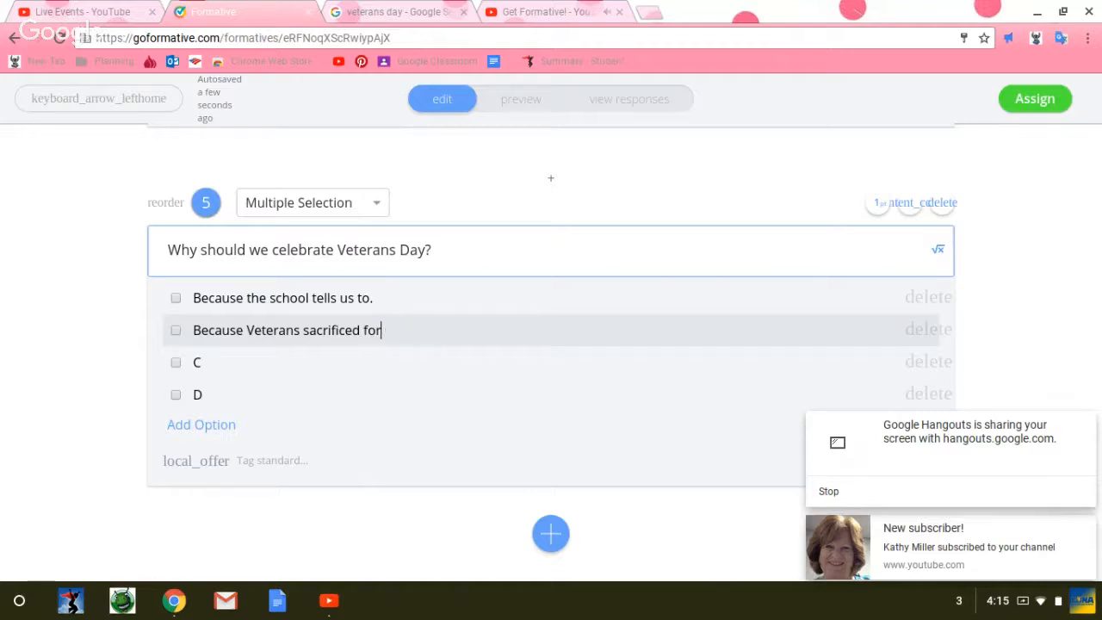
text(their freedom for us and)
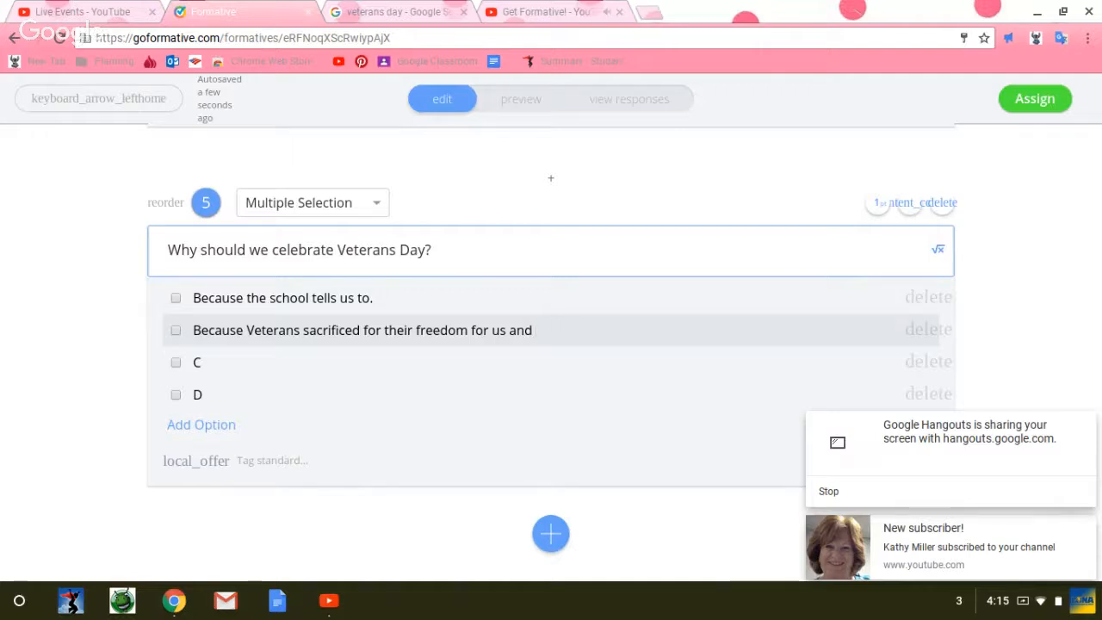
key(BackSpace)
key(BackSpace)
key(BackSpace)
key(BackSpace)
key(BackSpace)
key(BackSpace)
key(BackSpace)
key(BackSpace)
key(BackSpace)
key(BackSpace)
key(BackSpace)
key(BackSpace)
key(BackSpace)
key(BackSpace)
key(BackSpace)
key(BackSpace)
key(BackSpace)
key(BackSpace)
key(BackSpace)
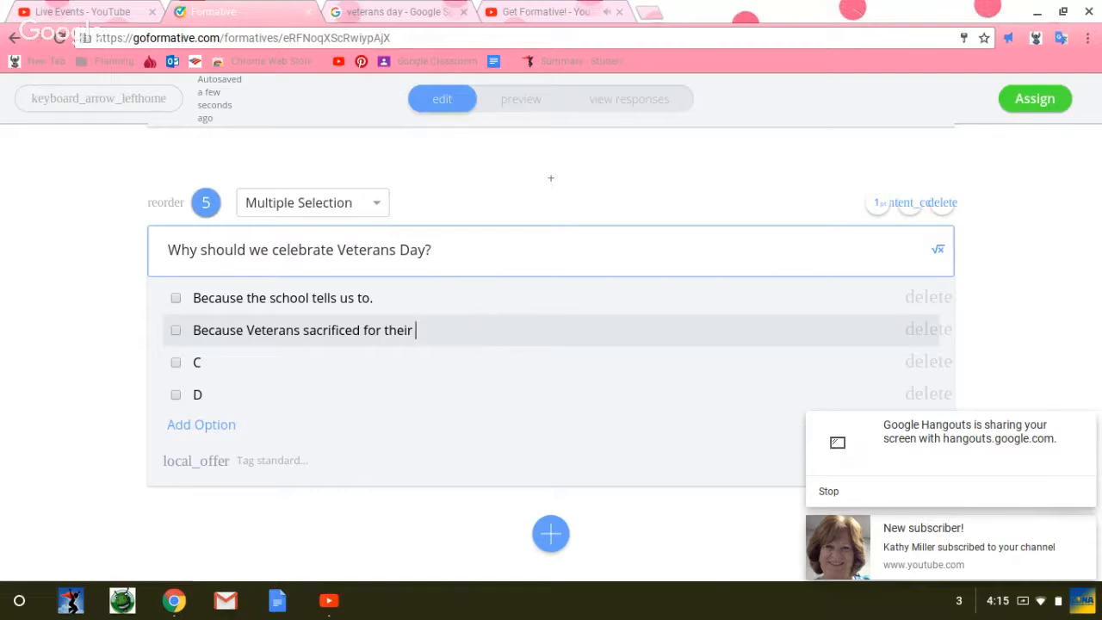
key(BackSpace)
key(BackSpace)
key(BackSpace)
key(BackSpace)
key(BackSpace)
text(their country and they)
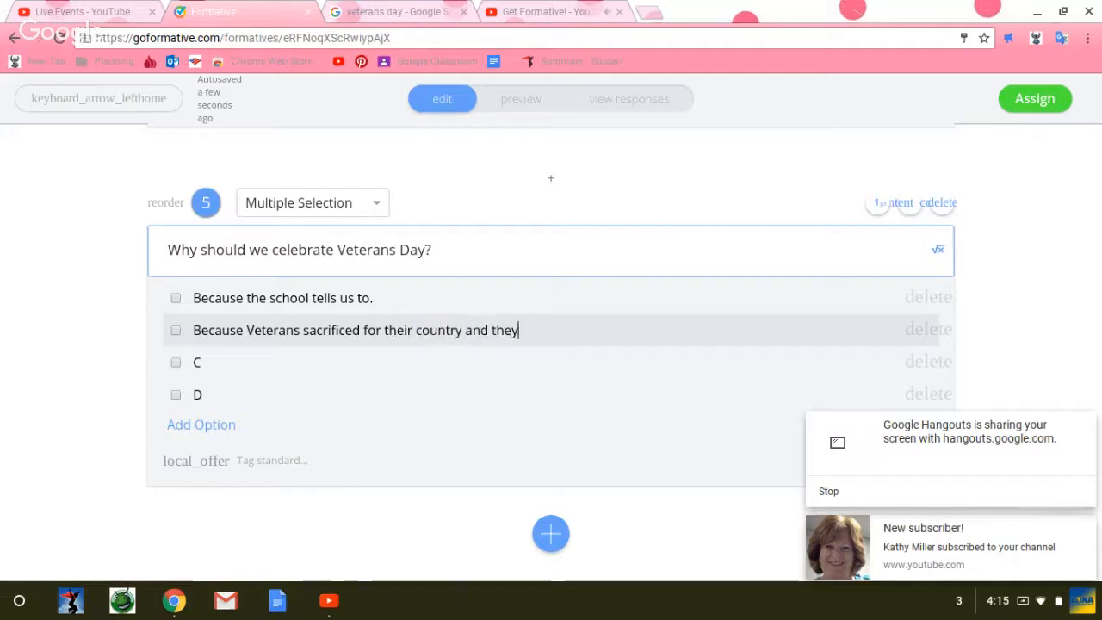
text( deserve our re)
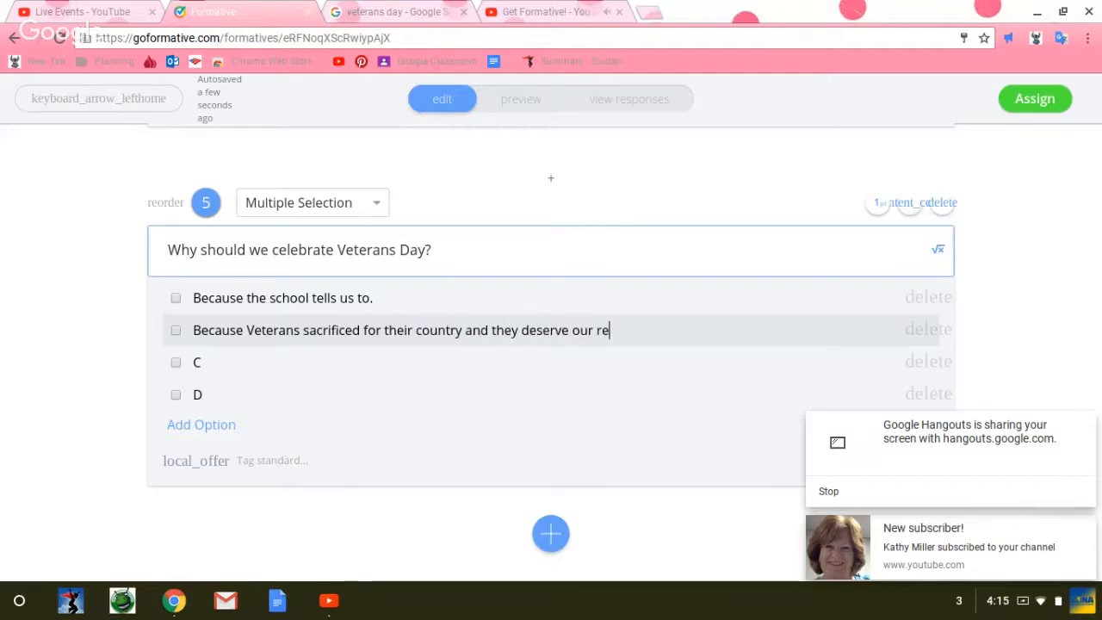
text(spect and honor.)
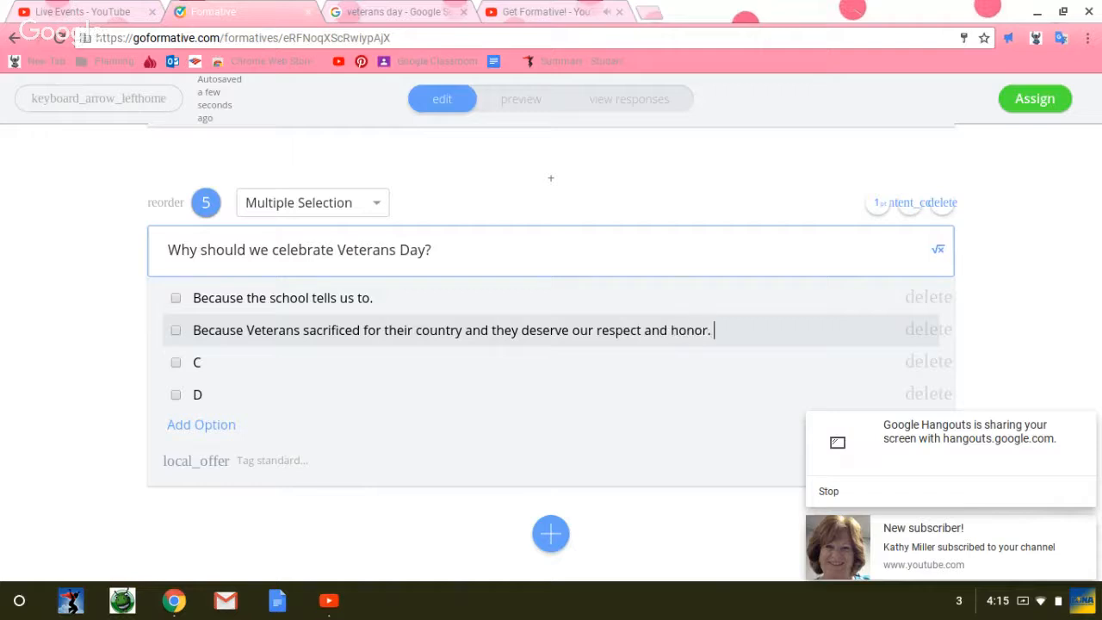
Step: Replace option C of question 5 with the unfinished wording "All veterans are"
click(207, 362)
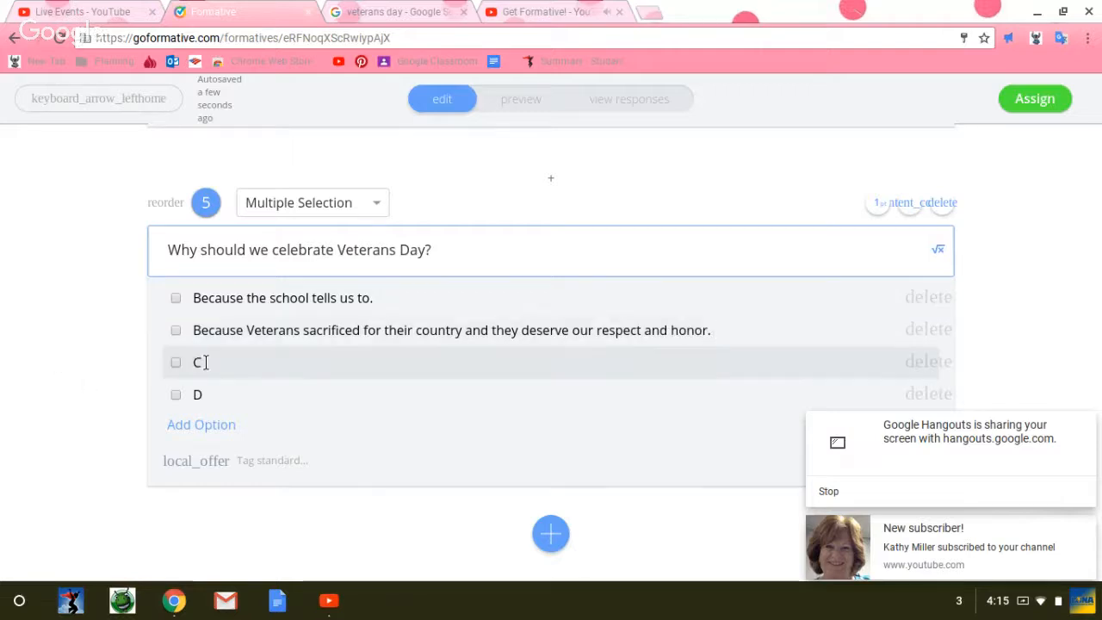
key(BackSpace)
text(All )
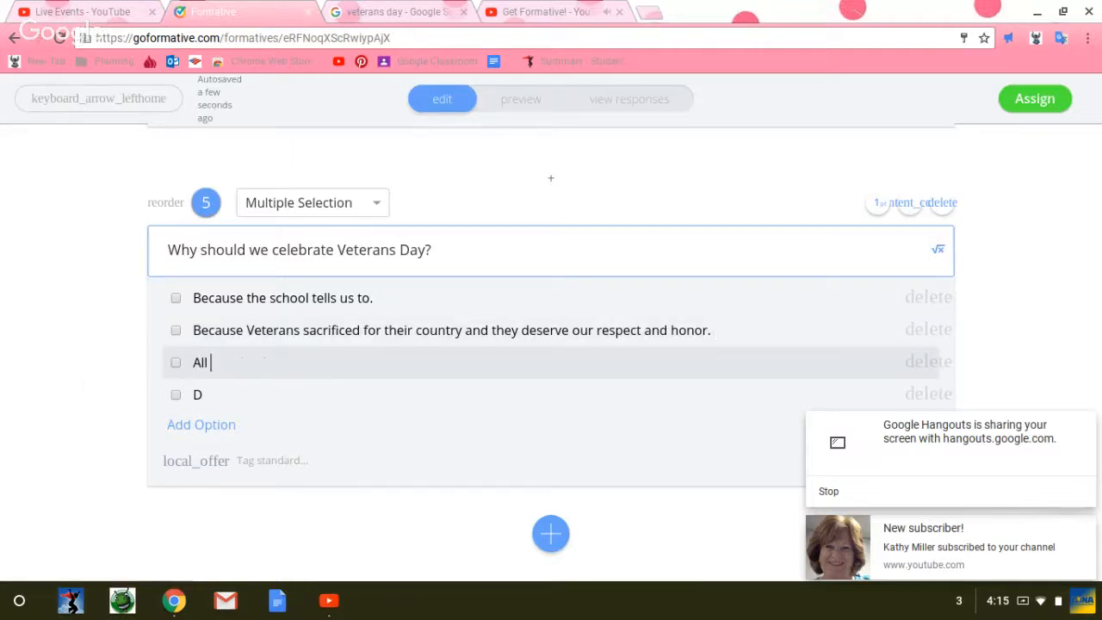
text(veterans are)
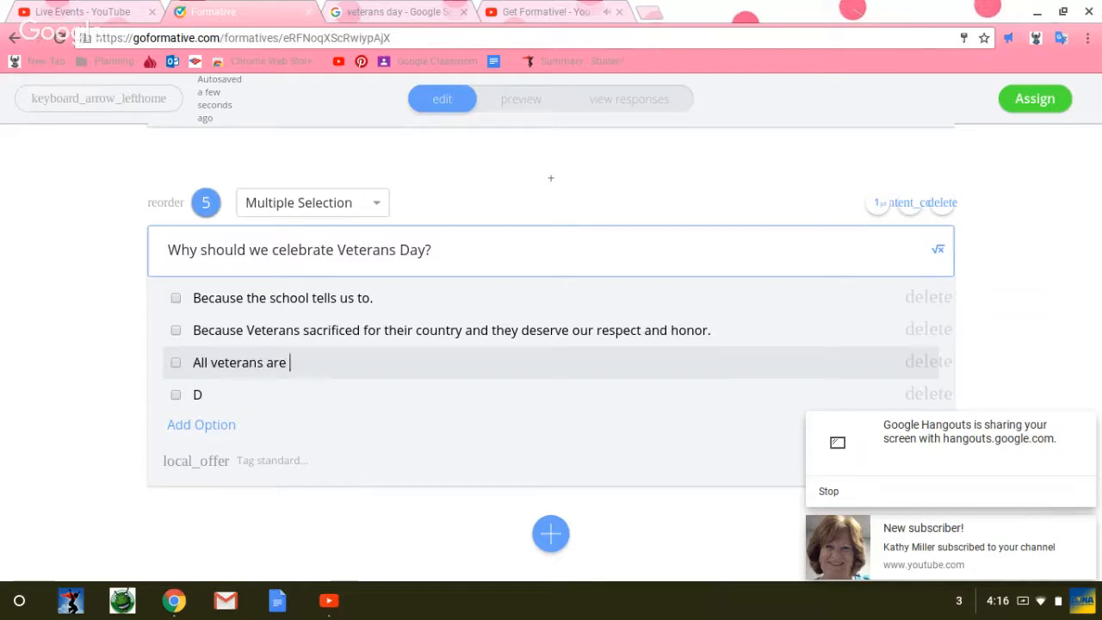
Step: Delete option D from question 5 and add two blank answer options
click(941, 396)
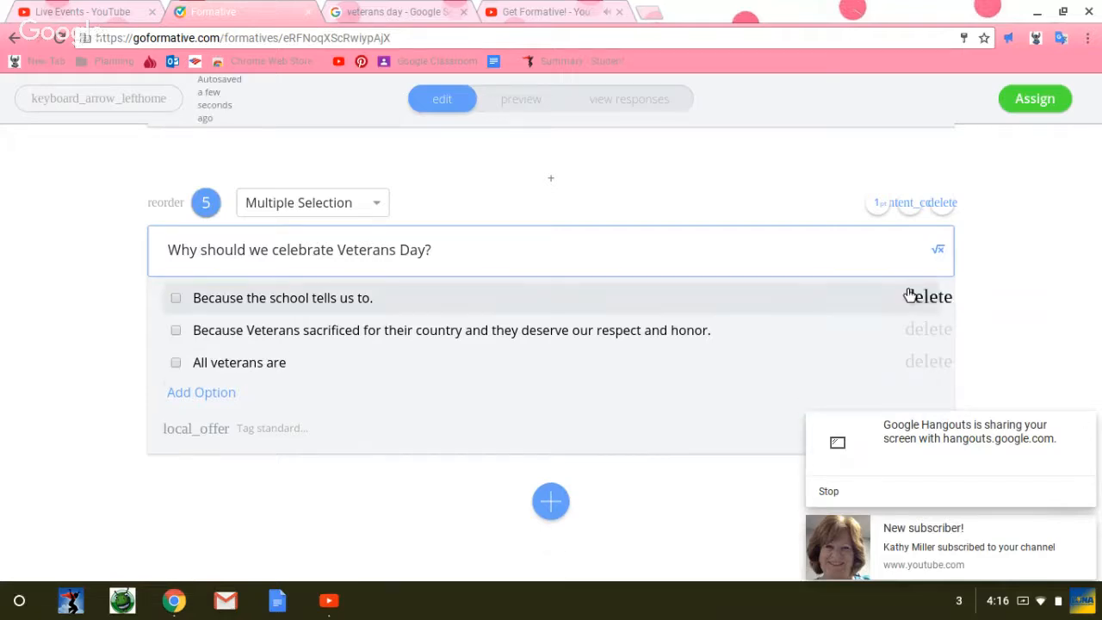
click(219, 398)
scroll(214, 388, down, 1)
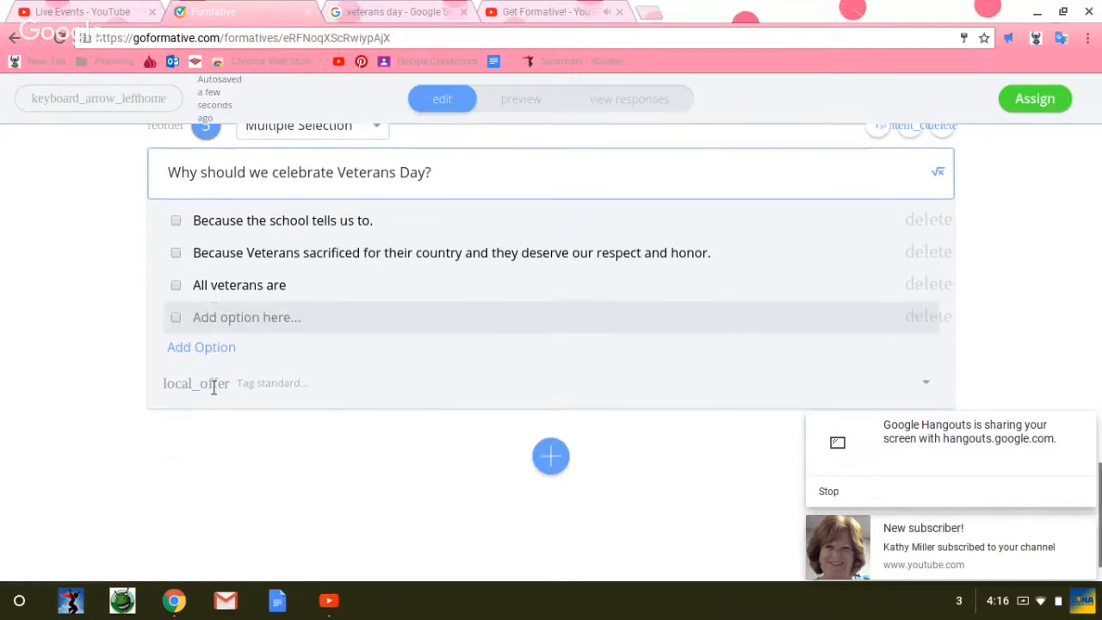
scroll(207, 370, up, 6)
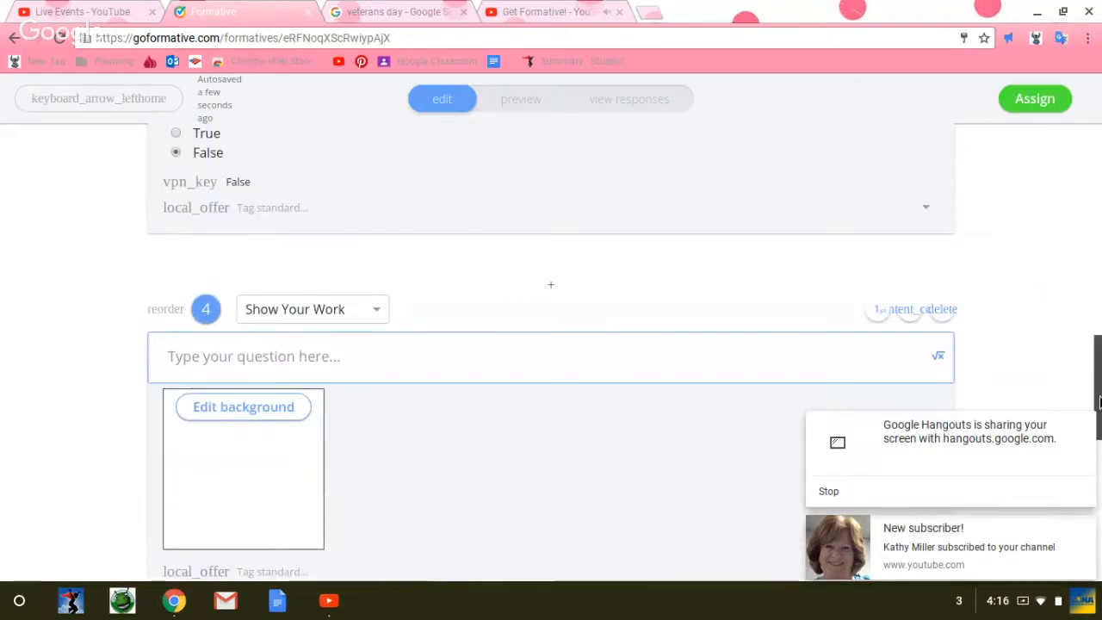
drag(1097, 401, 1090, 522)
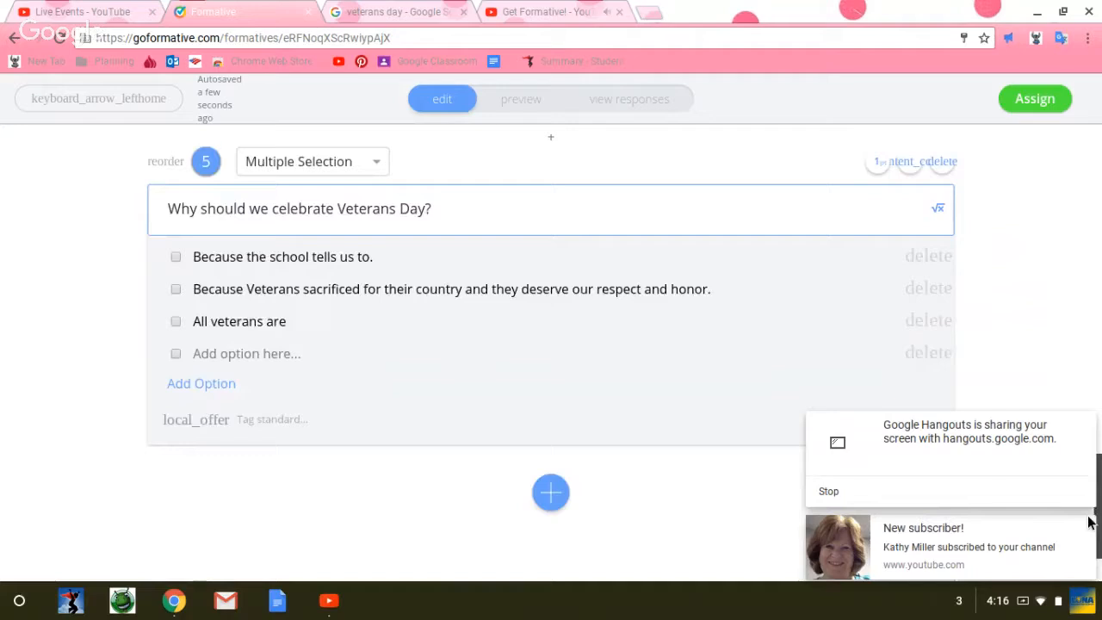
click(199, 385)
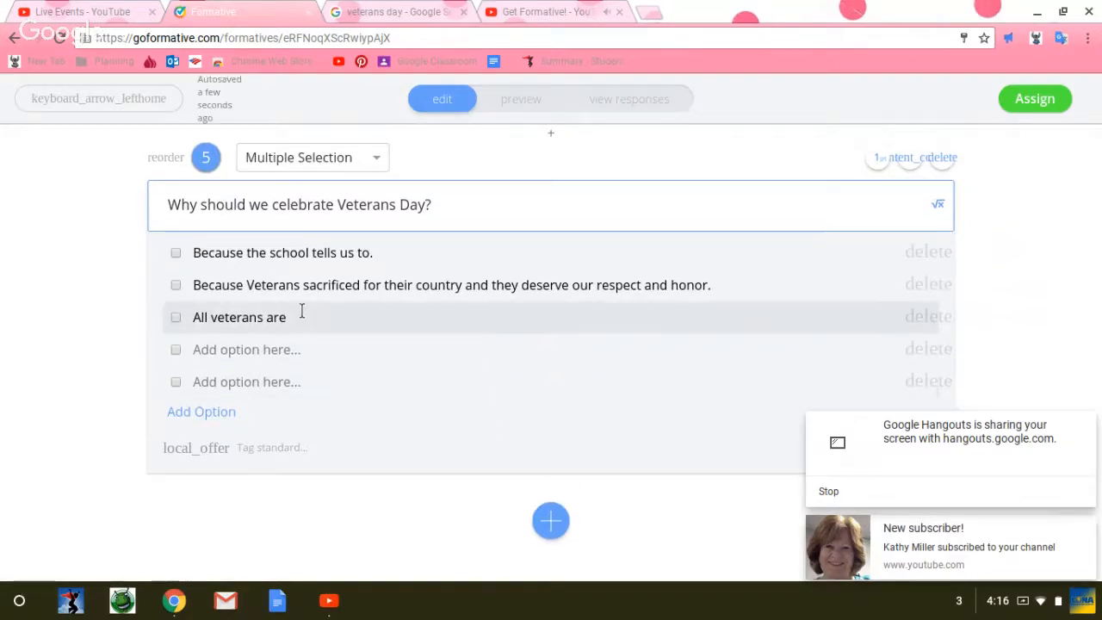
Step: Mark the option about Veterans' sacrifice as correct and complete the third option to read "All veterans are men."
click(175, 284)
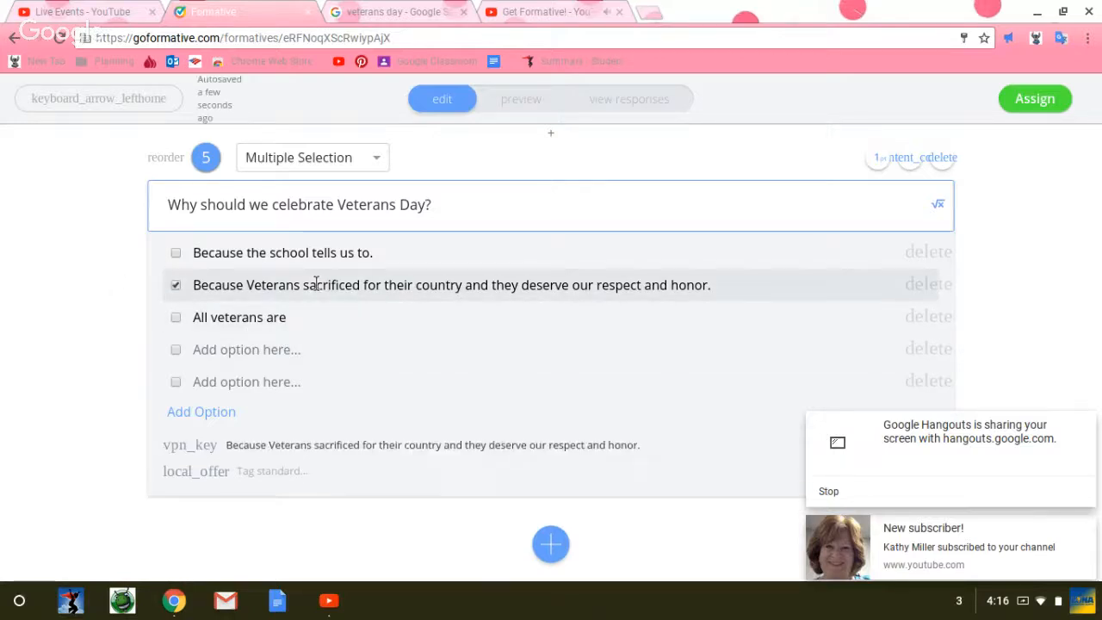
click(302, 321)
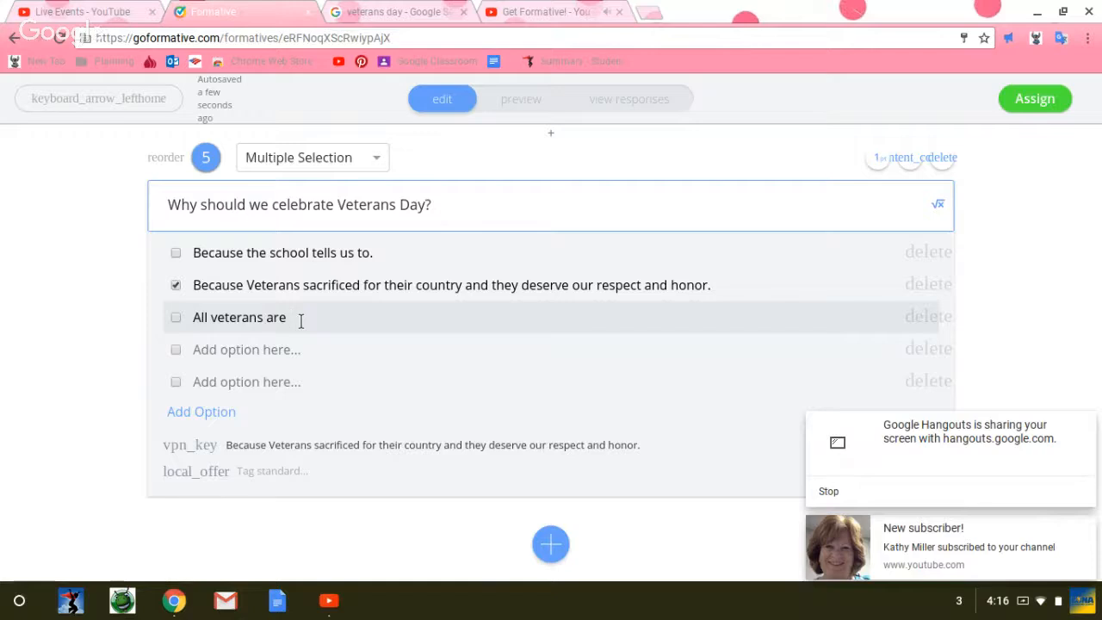
text(men.)
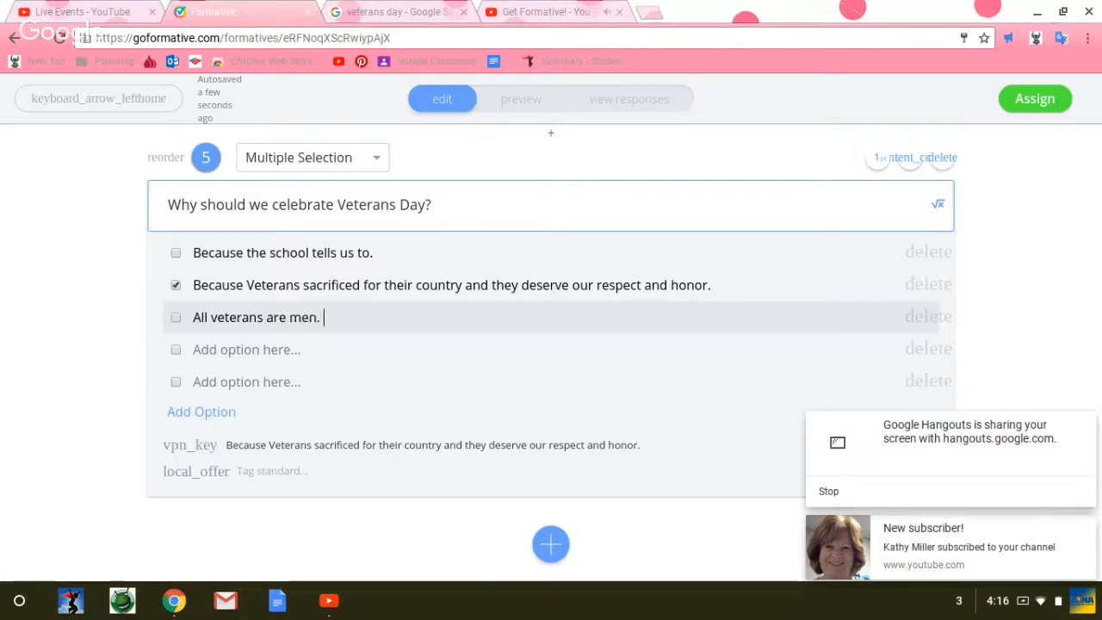
Step: Dismiss the screen-sharing notification and preview the Veteran's Day assignment, looking through its questions
click(1085, 425)
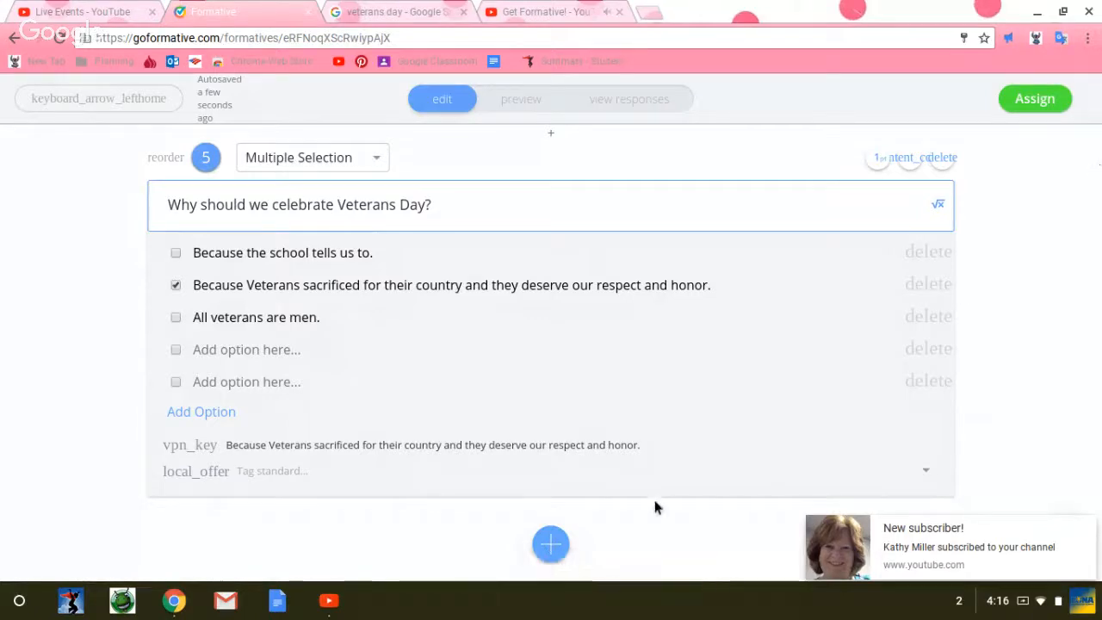
mouse_move(1074, 527)
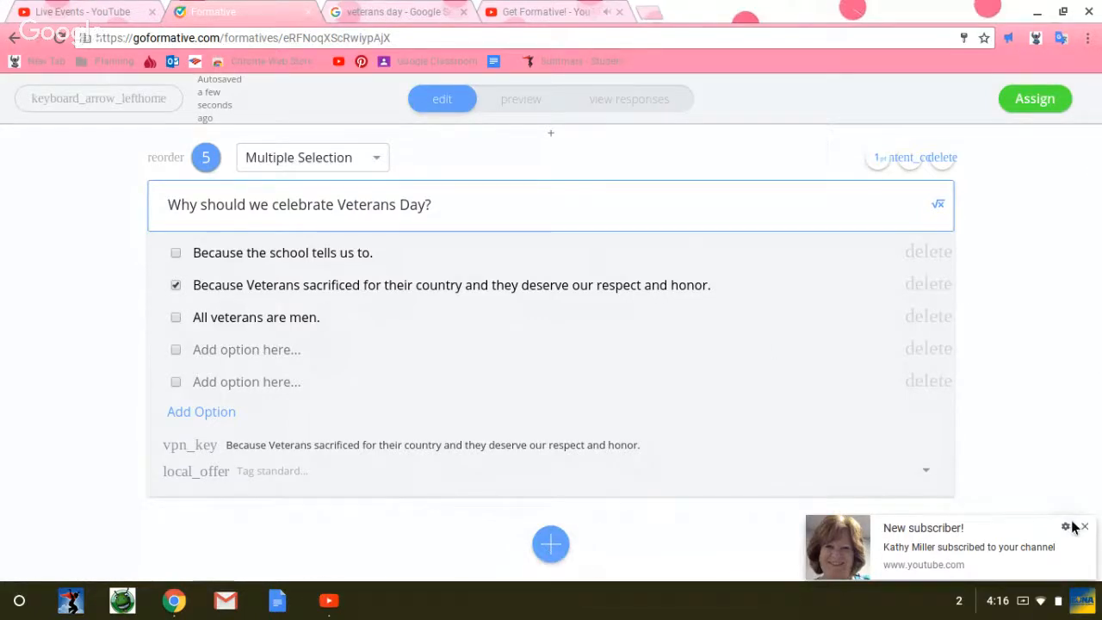
click(517, 108)
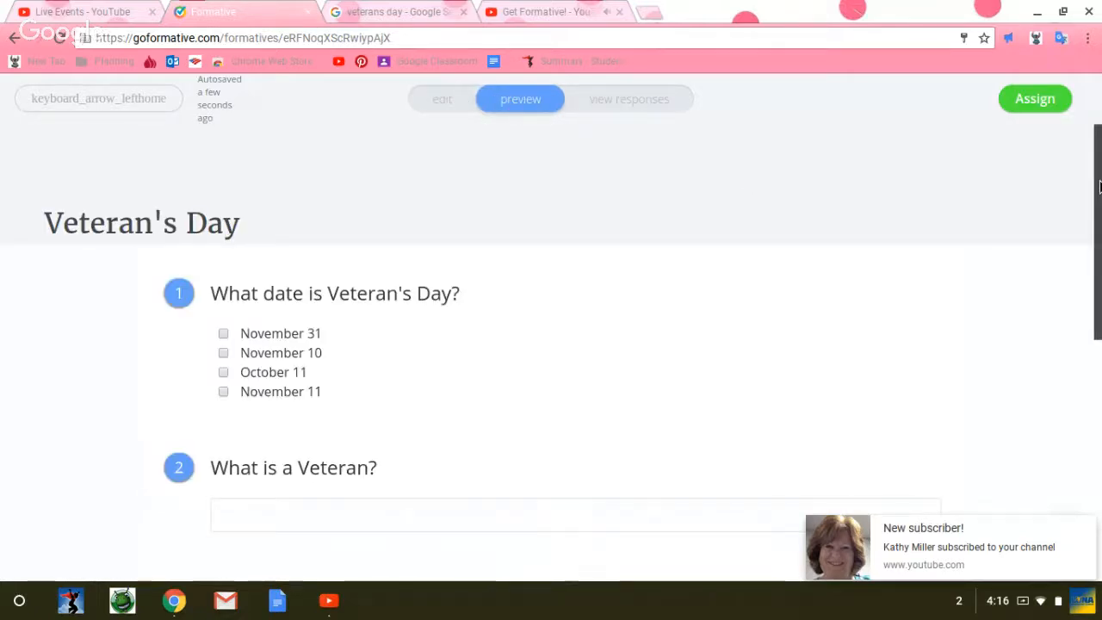
drag(1100, 187, 1094, 254)
scroll(515, 314, down, 3)
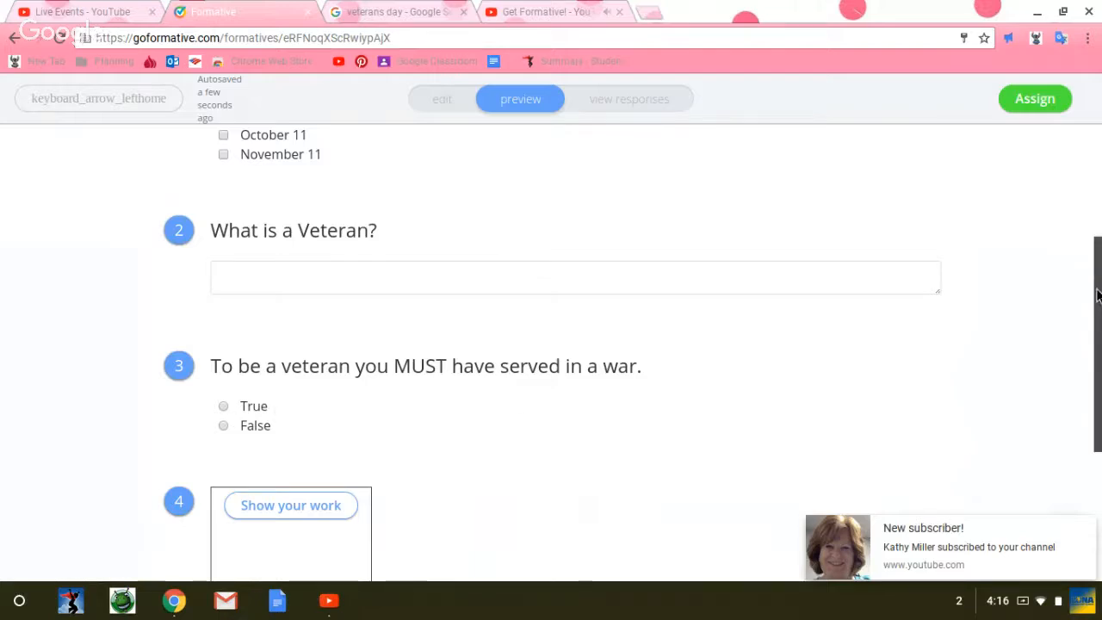
Step: Finish looking through the preview, return to editing and delete the two blank answer options from question 5
scroll(1097, 295, down, 3)
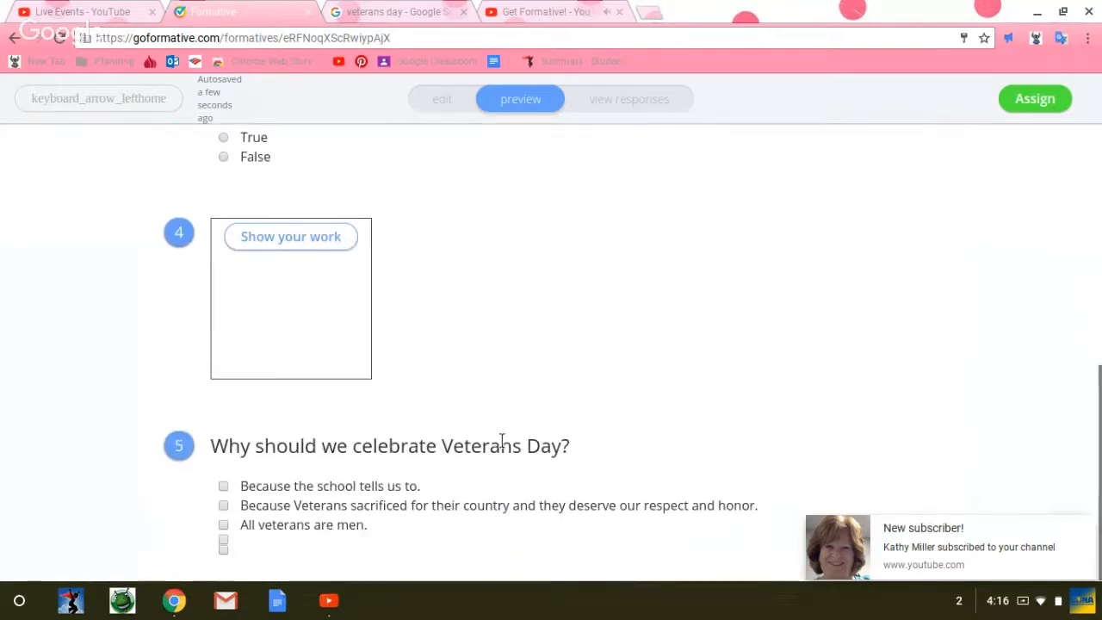
click(447, 101)
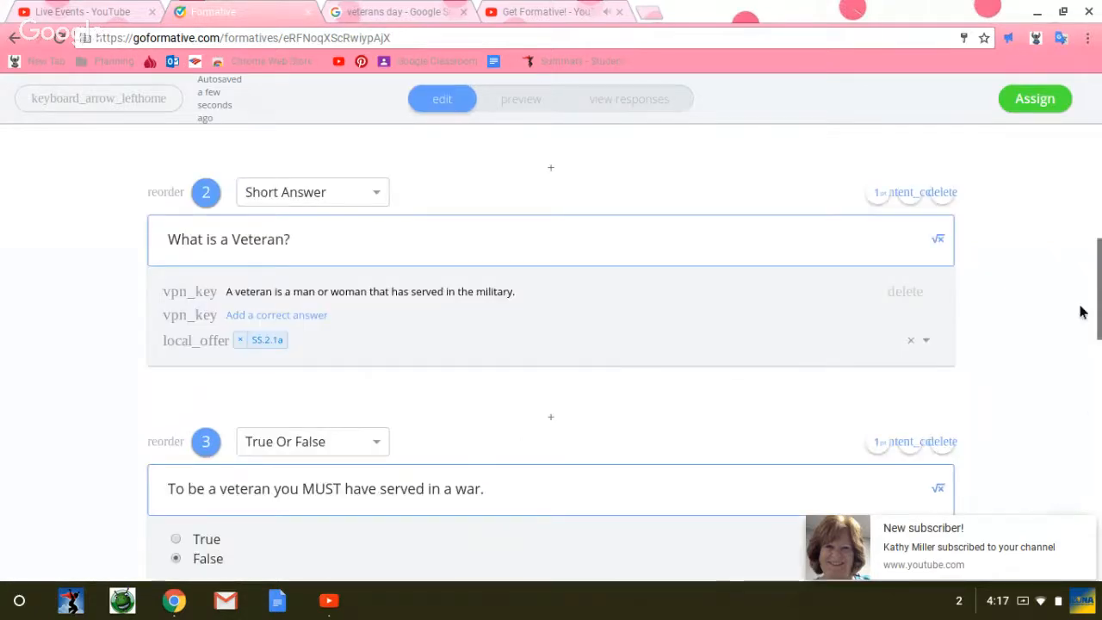
drag(1098, 278, 1097, 482)
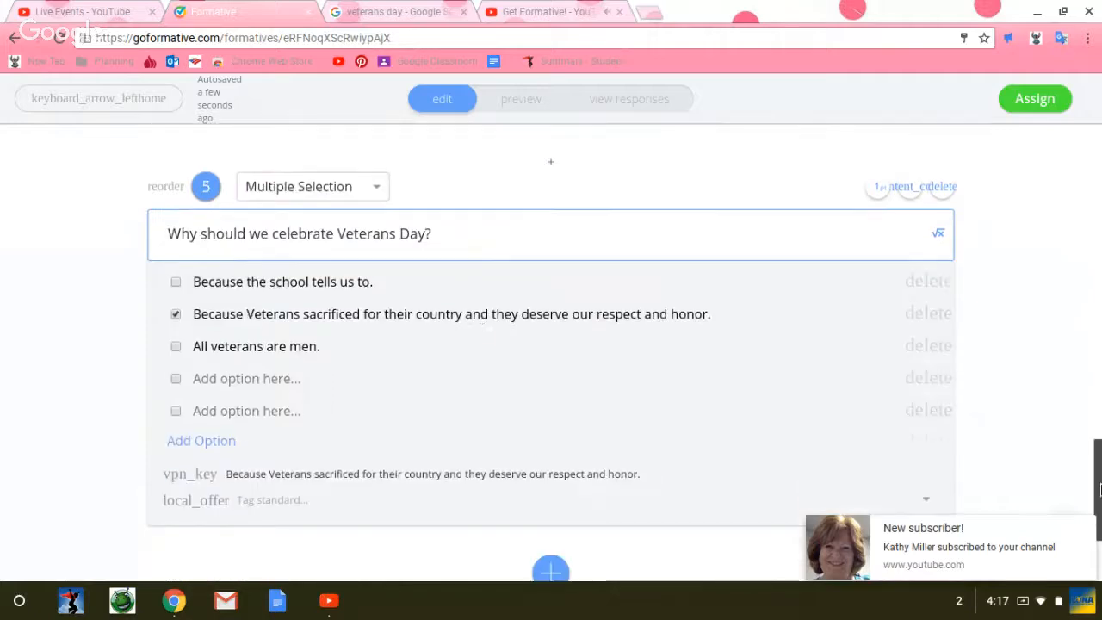
click(927, 380)
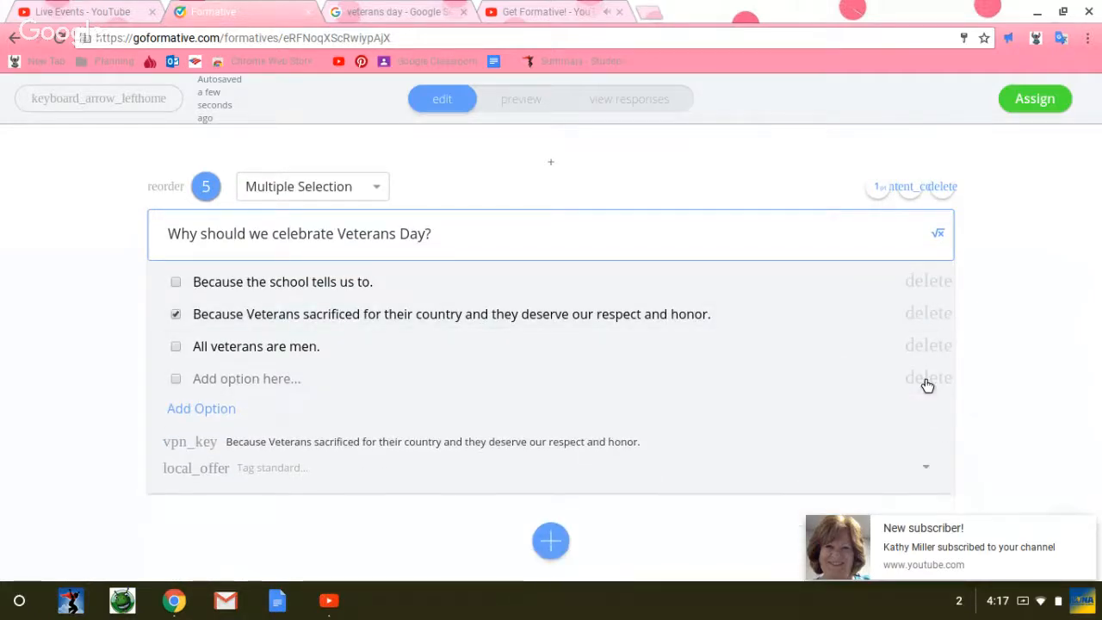
click(926, 379)
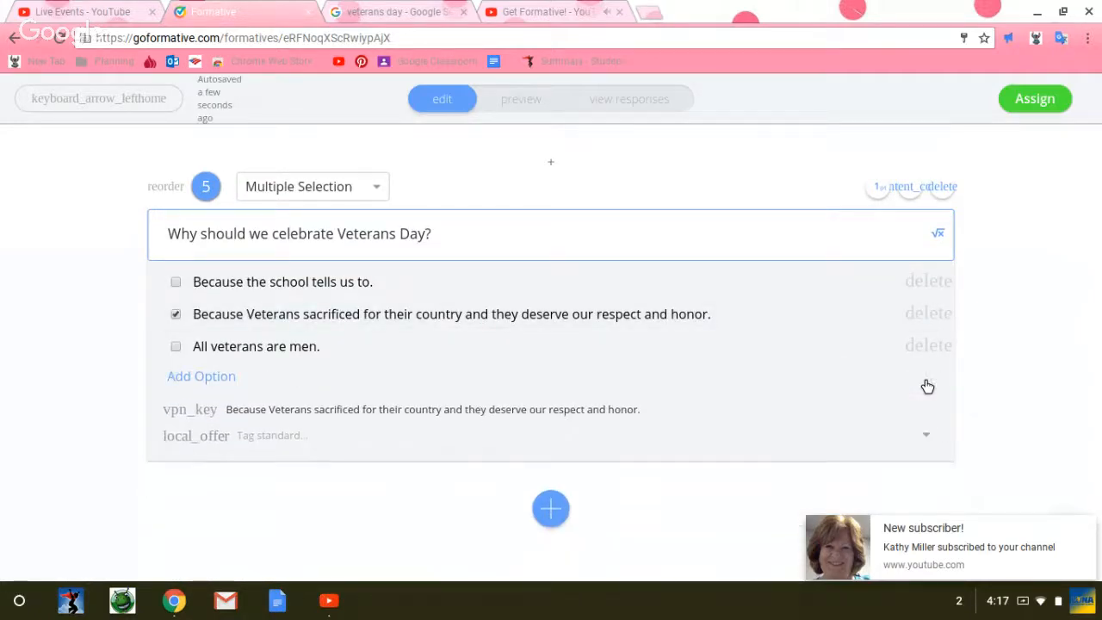
Step: Preview the assignment again to check the answer options of question 5, and go back to editing
click(513, 106)
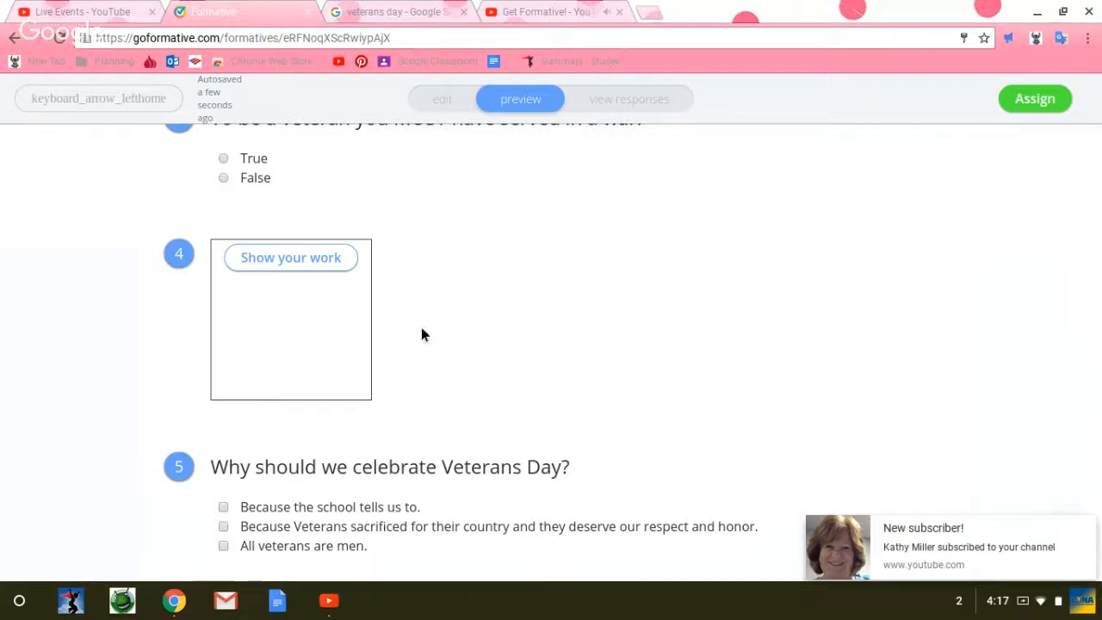
mouse_move(978, 553)
click(448, 106)
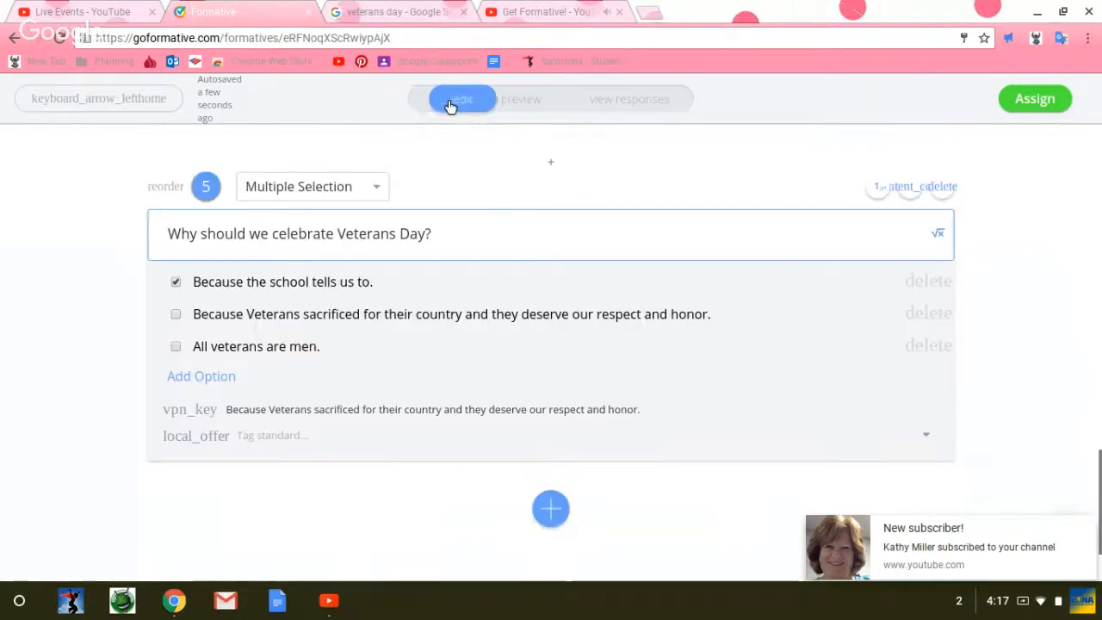
Step: Add a video content block below question 5
click(552, 512)
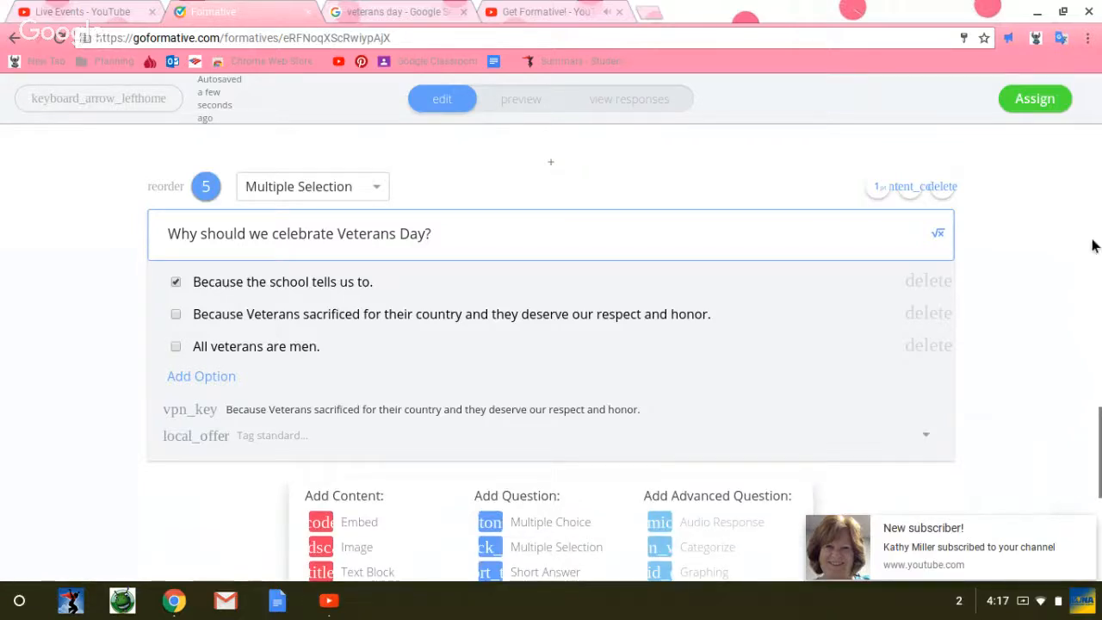
click(1094, 499)
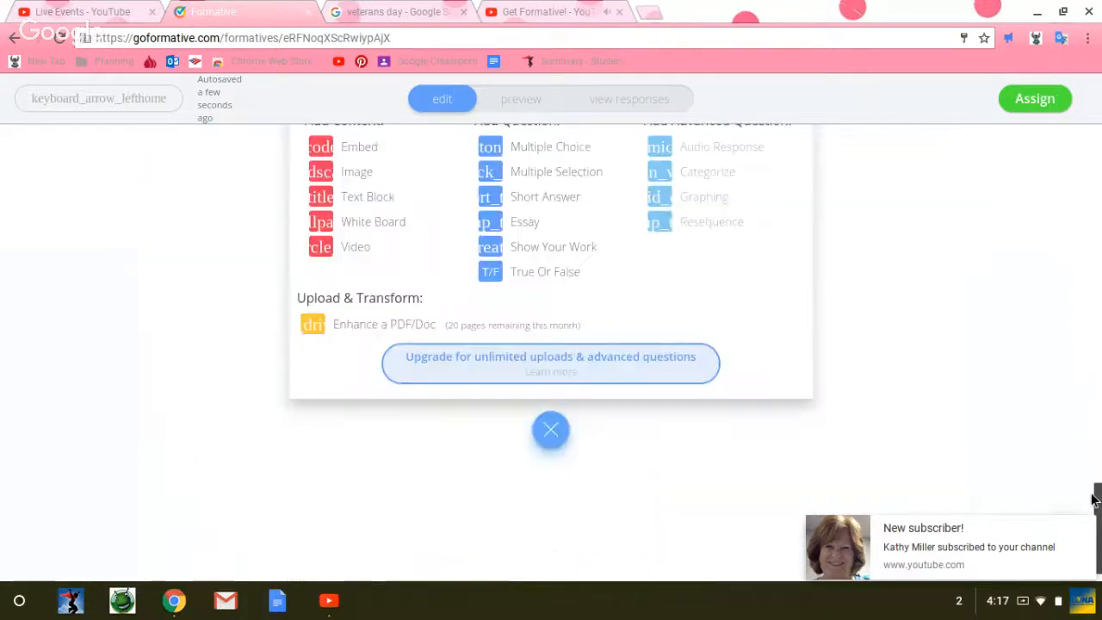
scroll(1094, 499, up, 3)
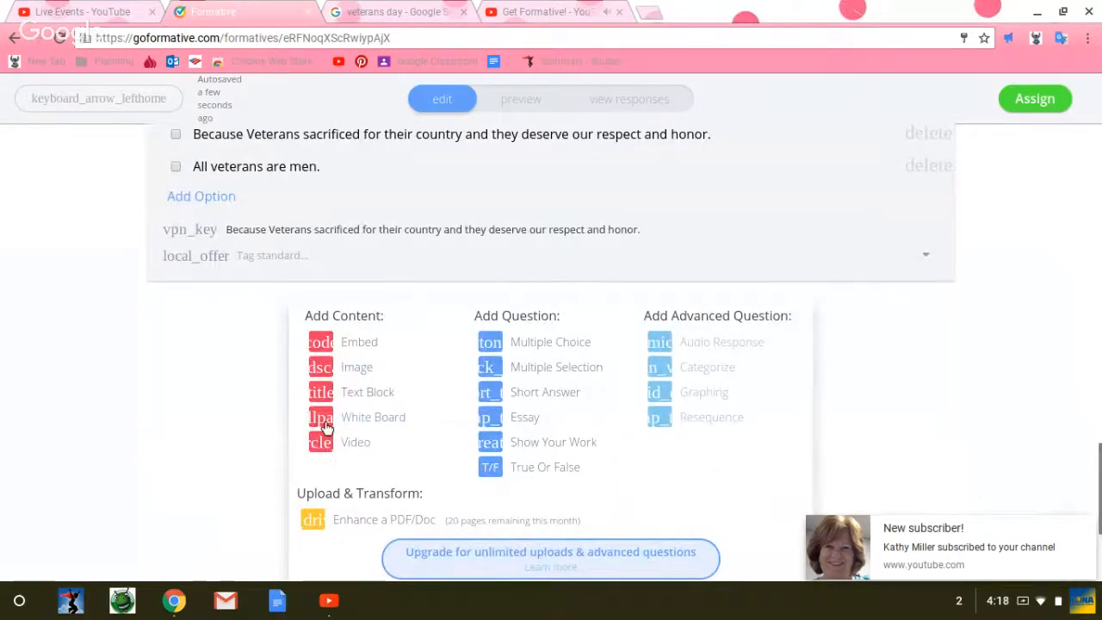
click(322, 443)
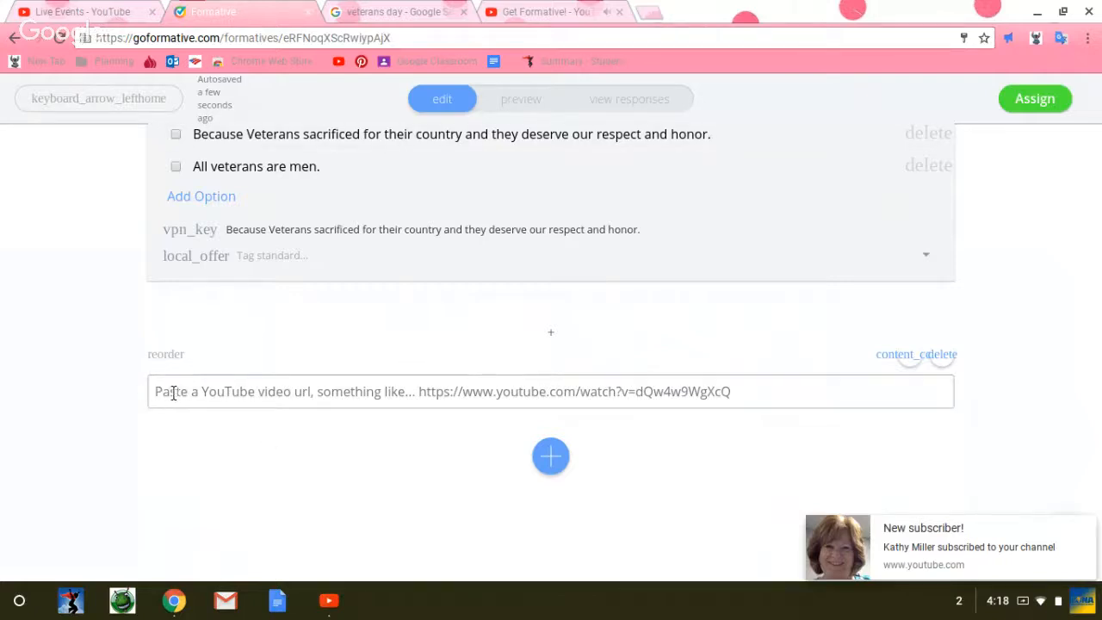
Step: Open YouTube in a new browser tab and search for "veterans day video"
click(646, 13)
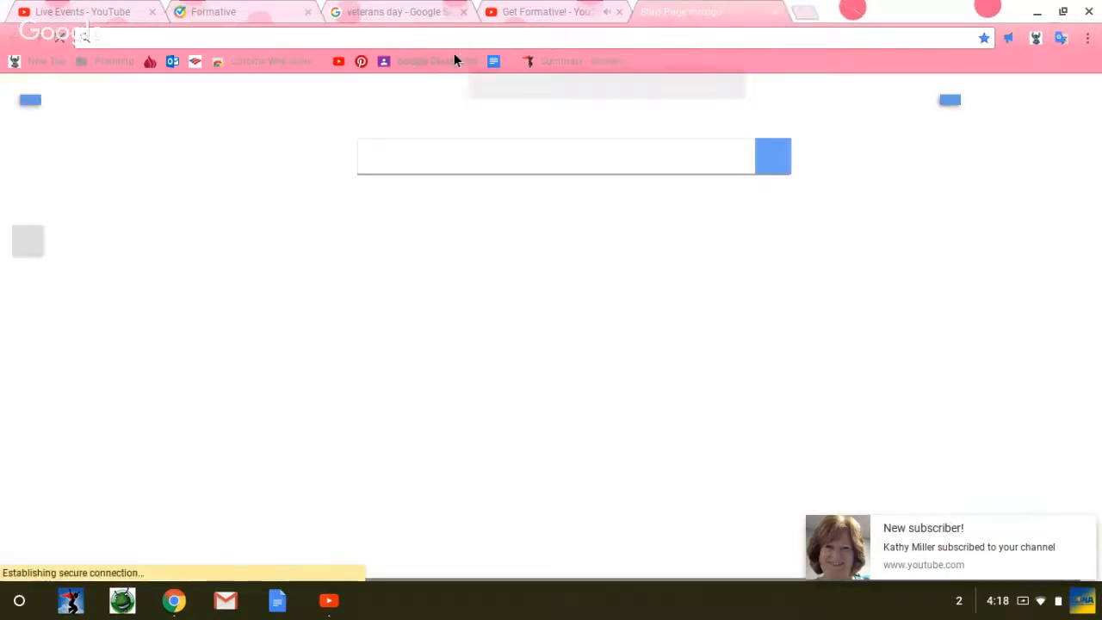
text(youtube.com)
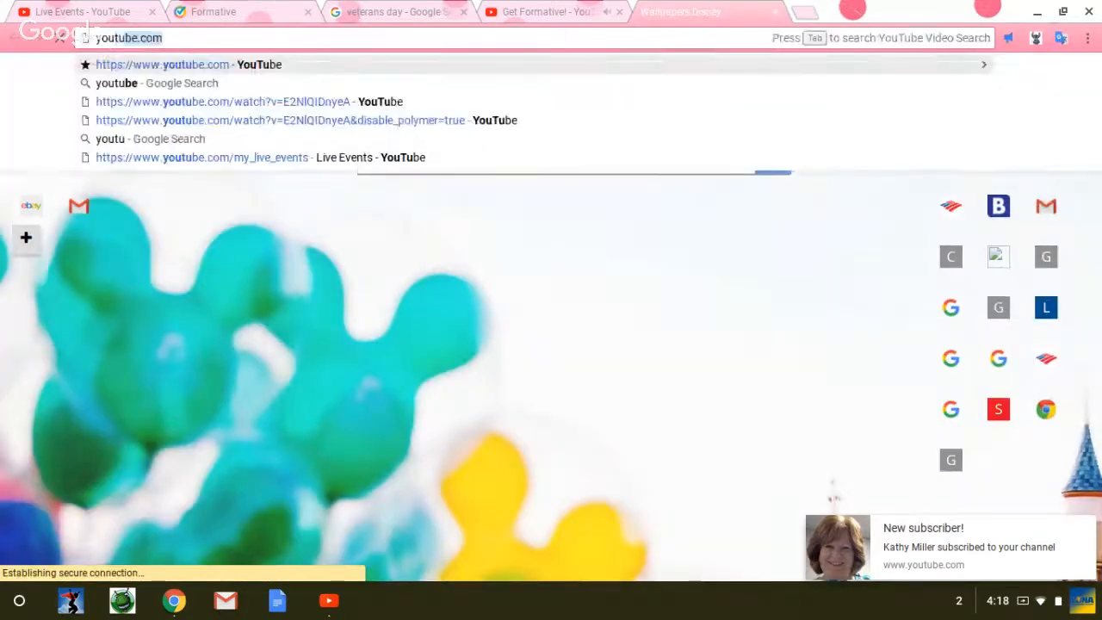
key(Return)
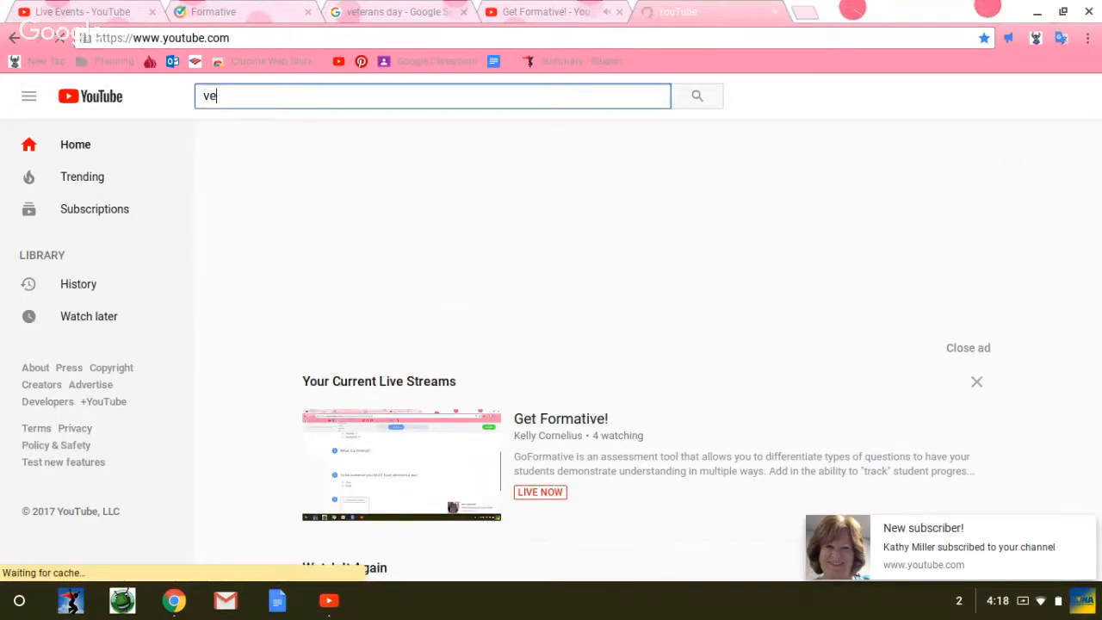
text(terans day video)
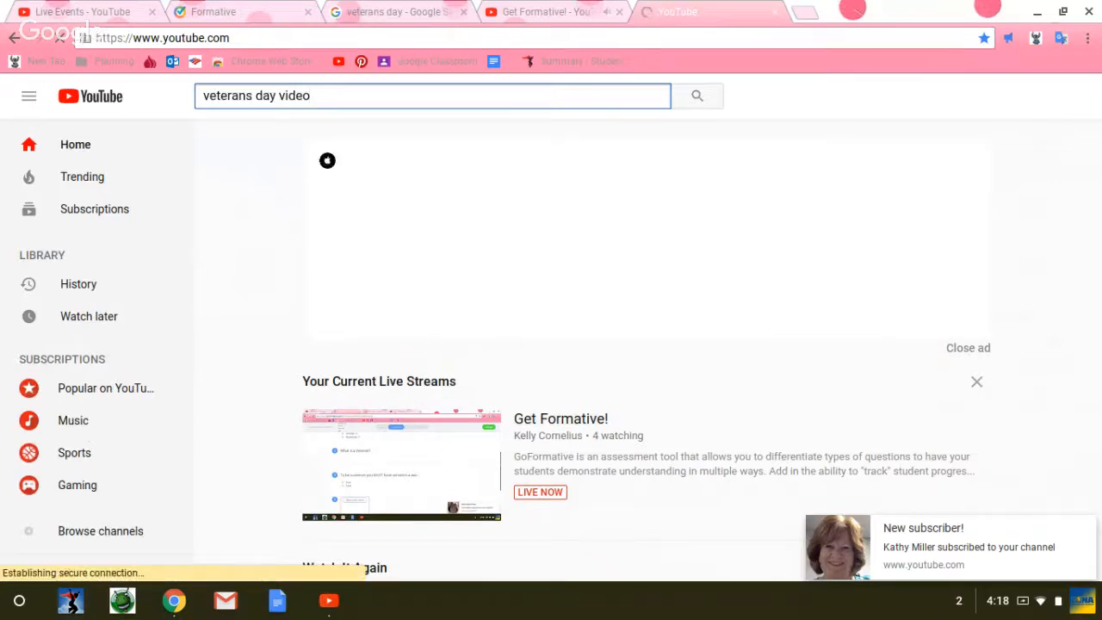
key(Return)
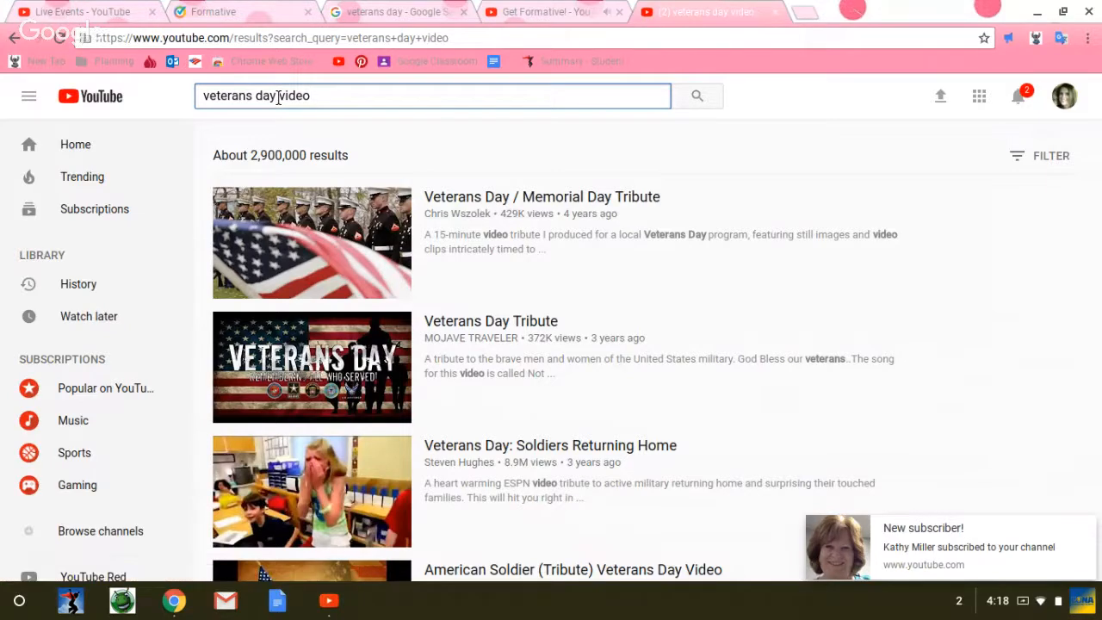
Step: Refine the search to "veterans day history video" and open "History of the Holidays: History of Veterans Day | History"
click(278, 98)
text(history)
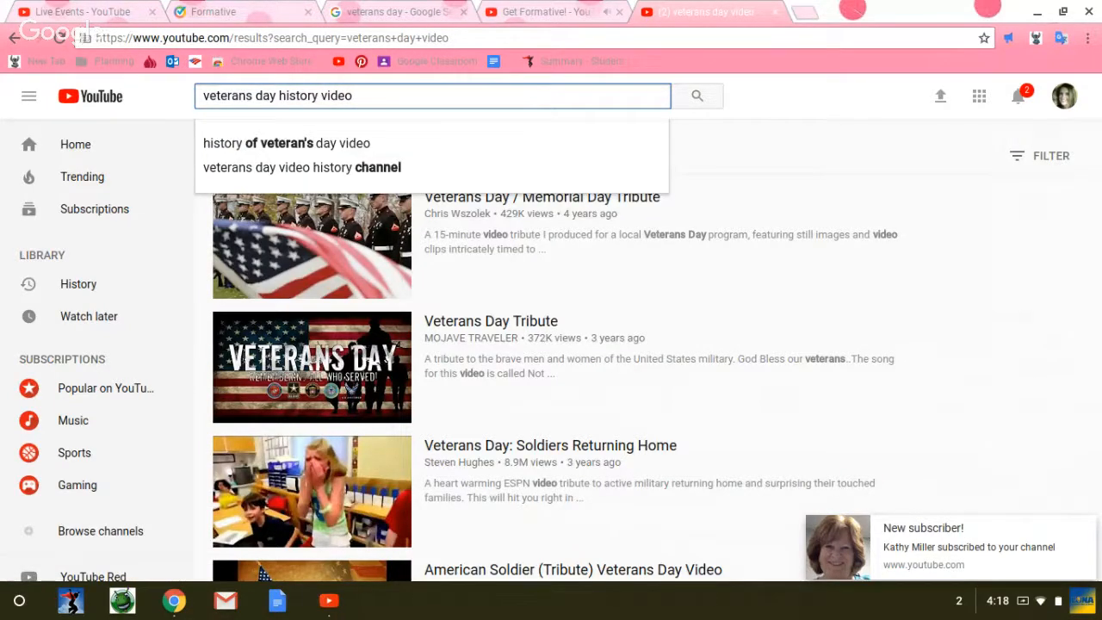
key(Return)
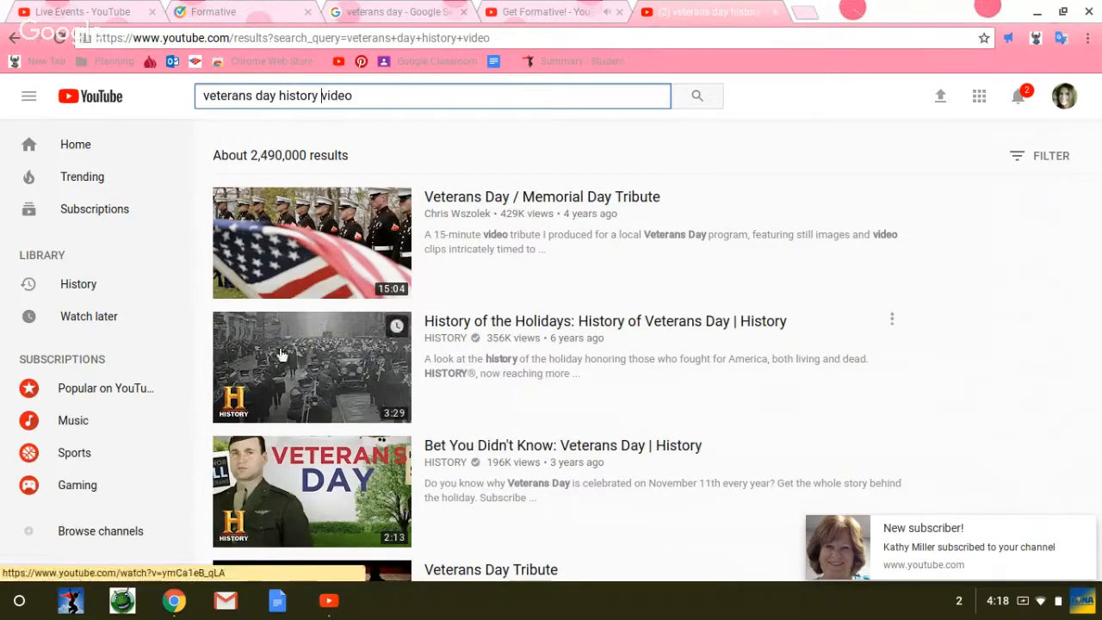
click(374, 368)
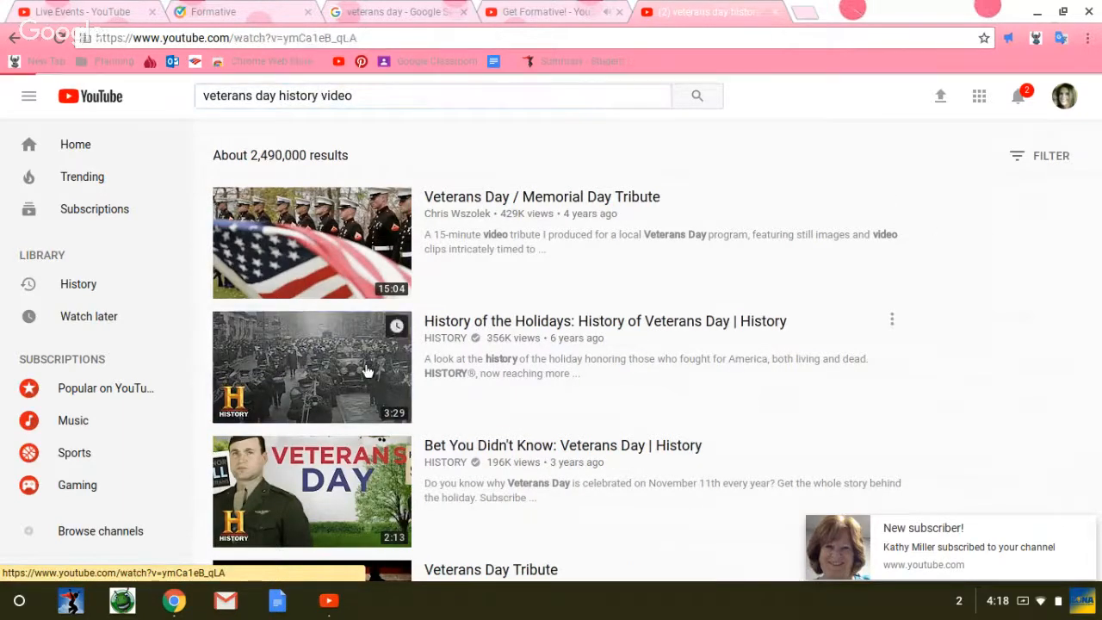
click(261, 40)
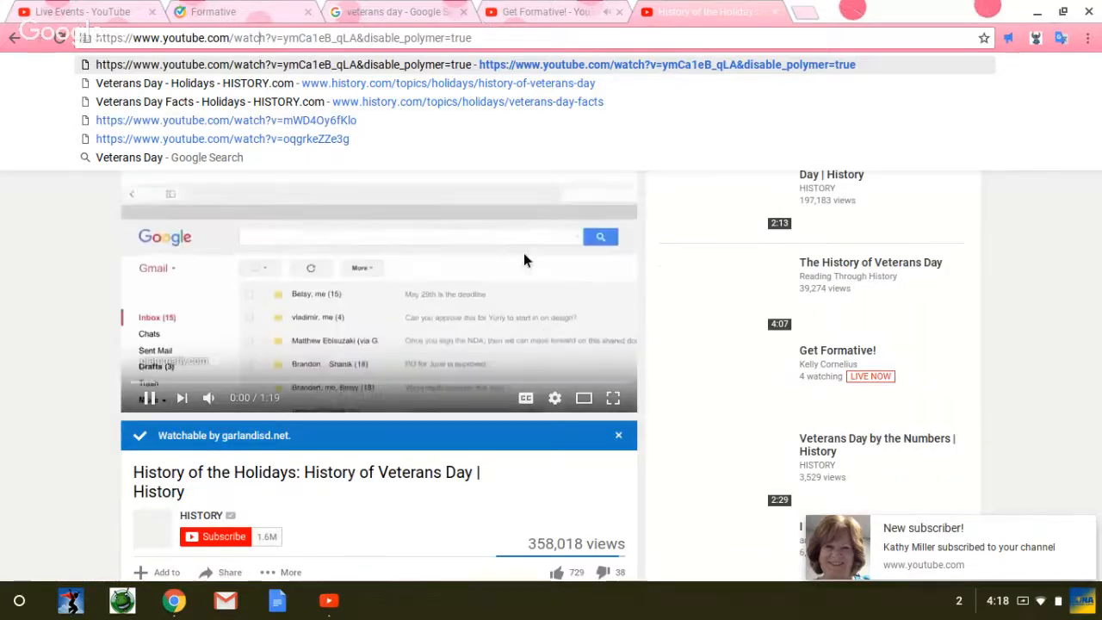
click(618, 435)
click(618, 435)
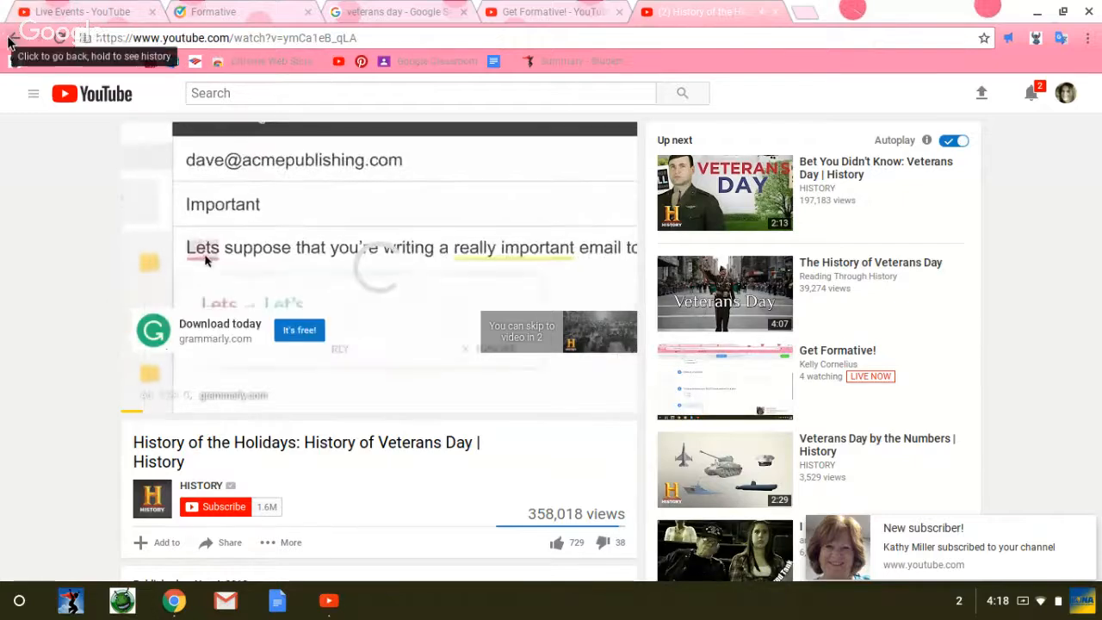
click(10, 39)
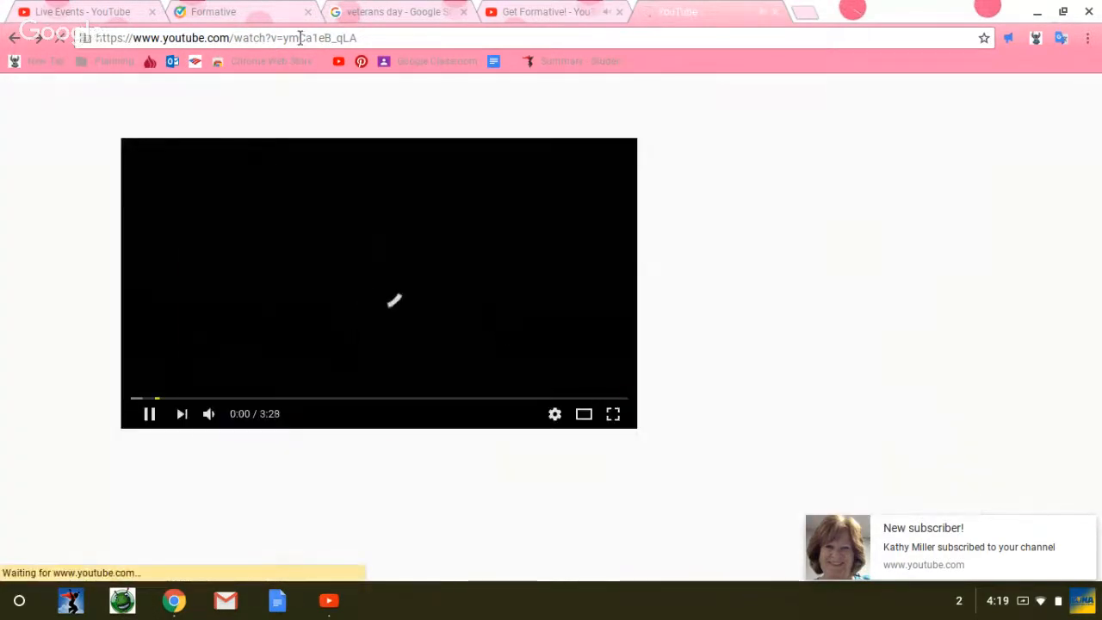
right_click(300, 38)
click(288, 36)
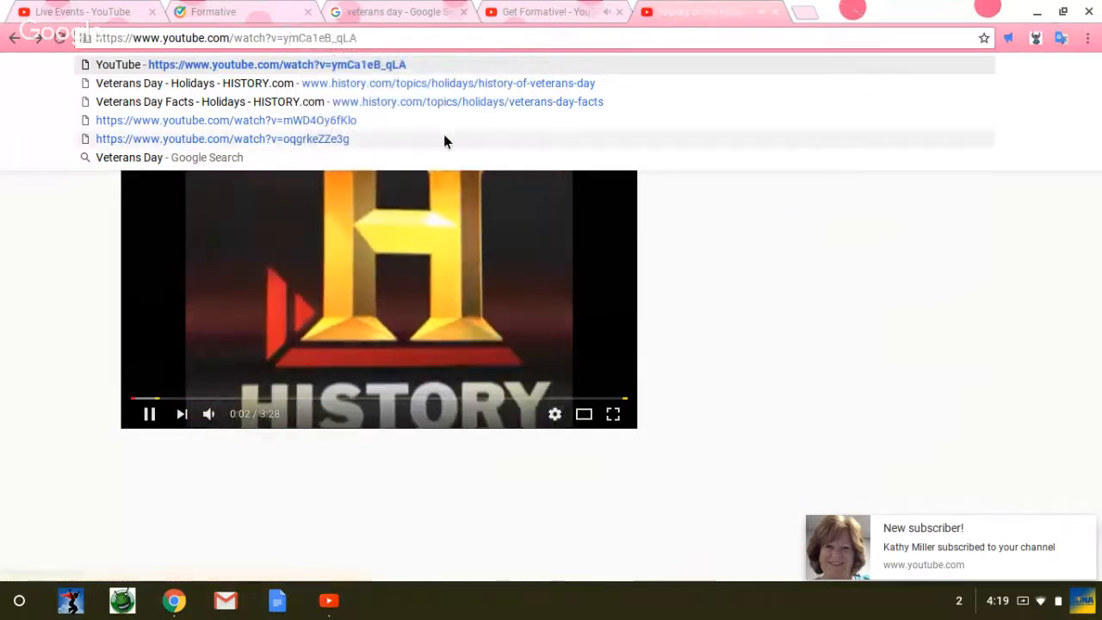
drag(370, 40, 93, 39)
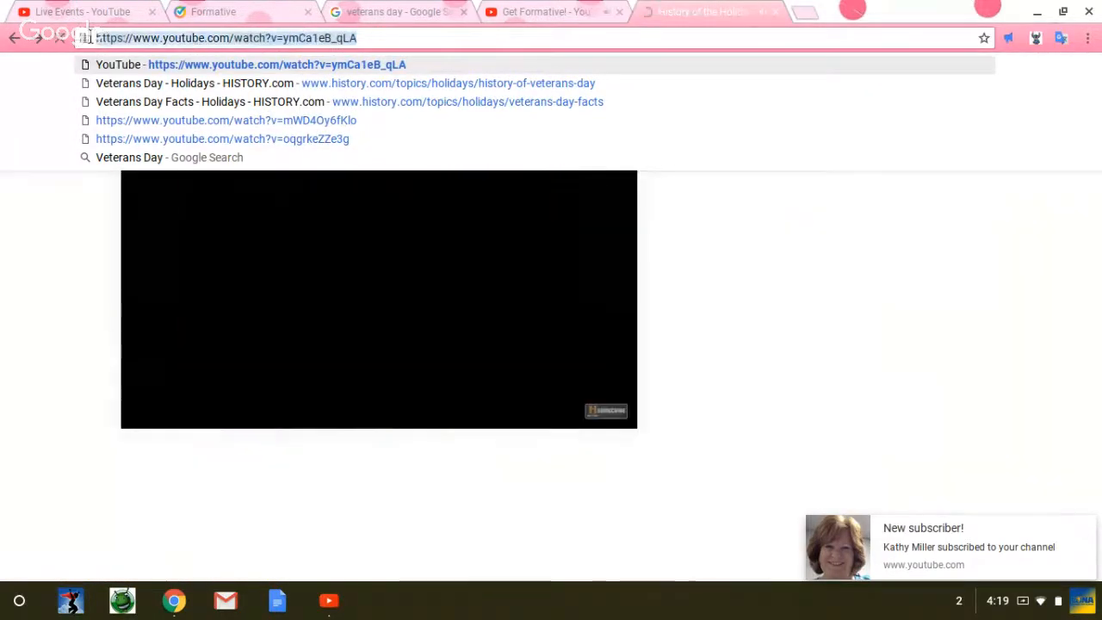
right_click(144, 41)
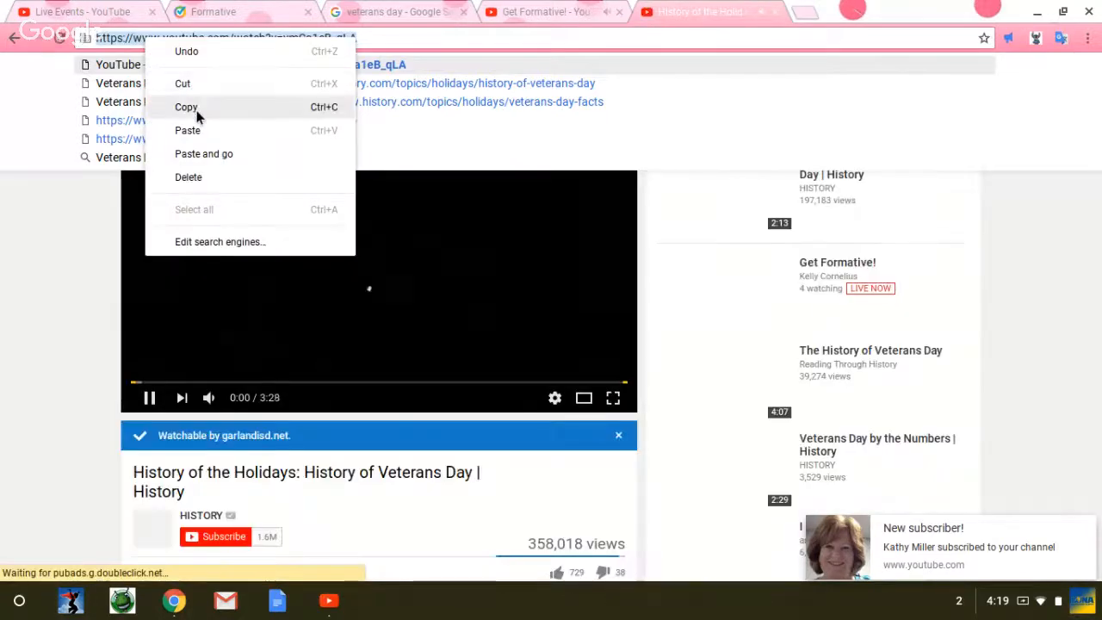
click(197, 108)
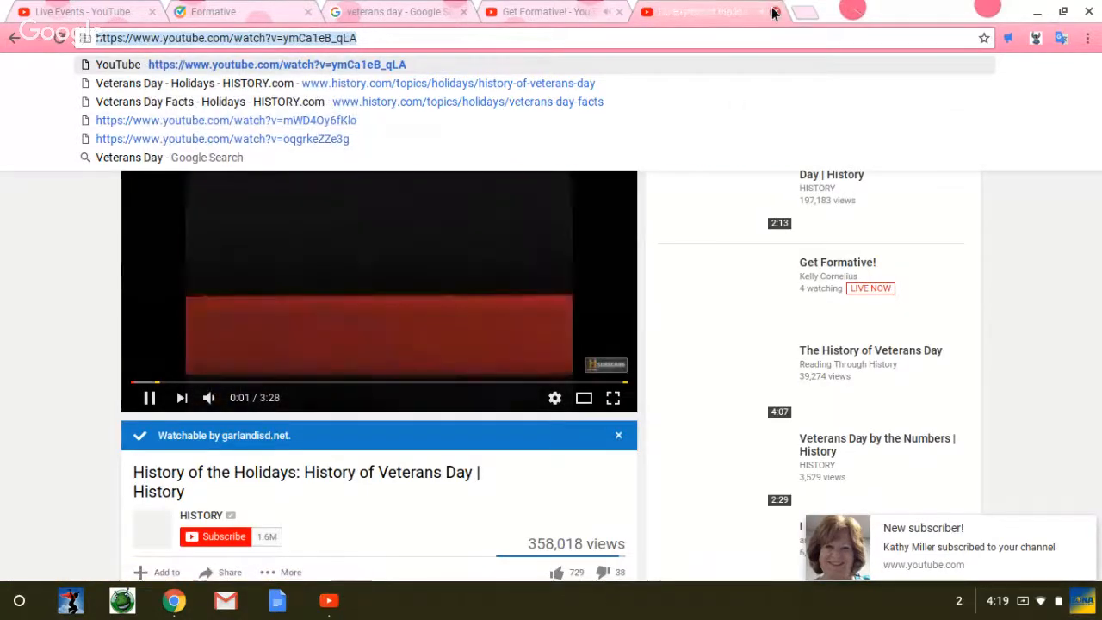
Step: Close the video's browser tab, switch back to Formative and paste the copied link into the video block
click(773, 12)
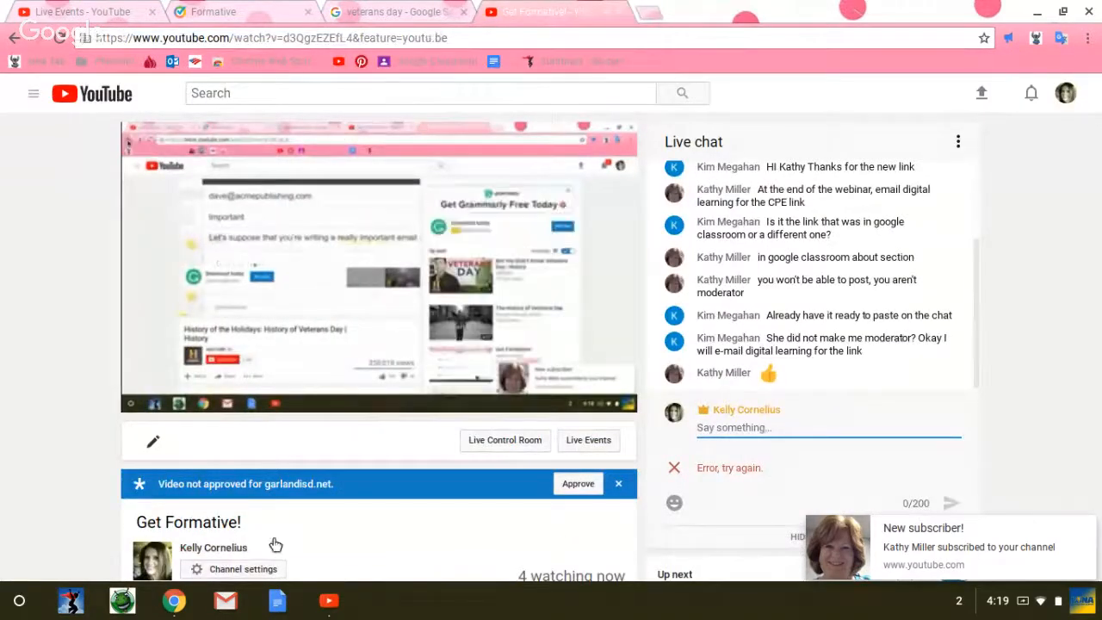
click(389, 19)
click(284, 12)
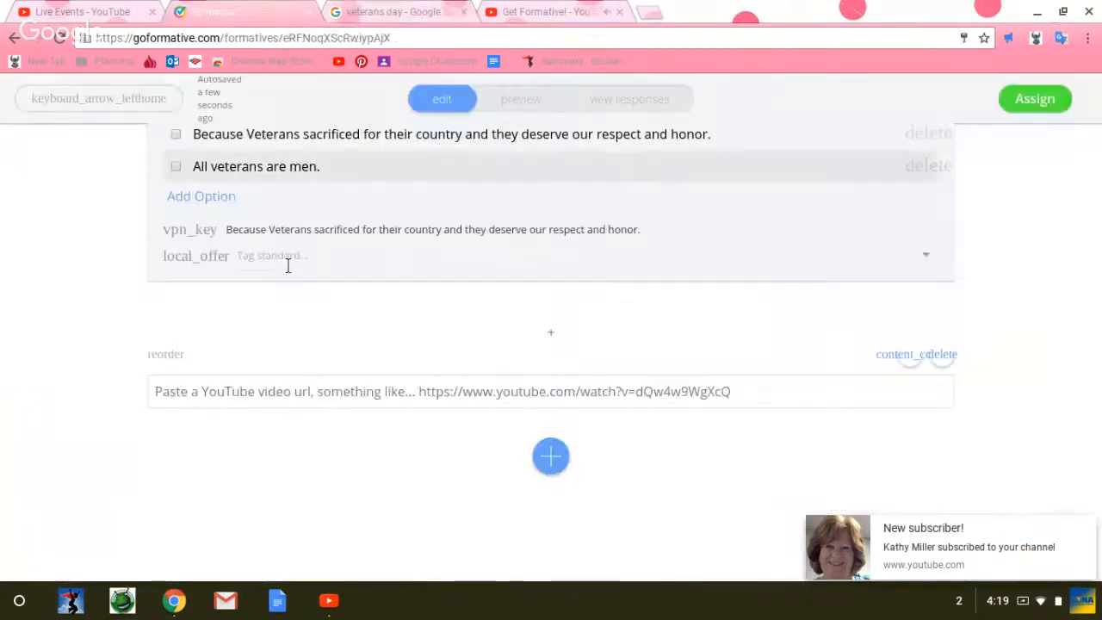
click(193, 406)
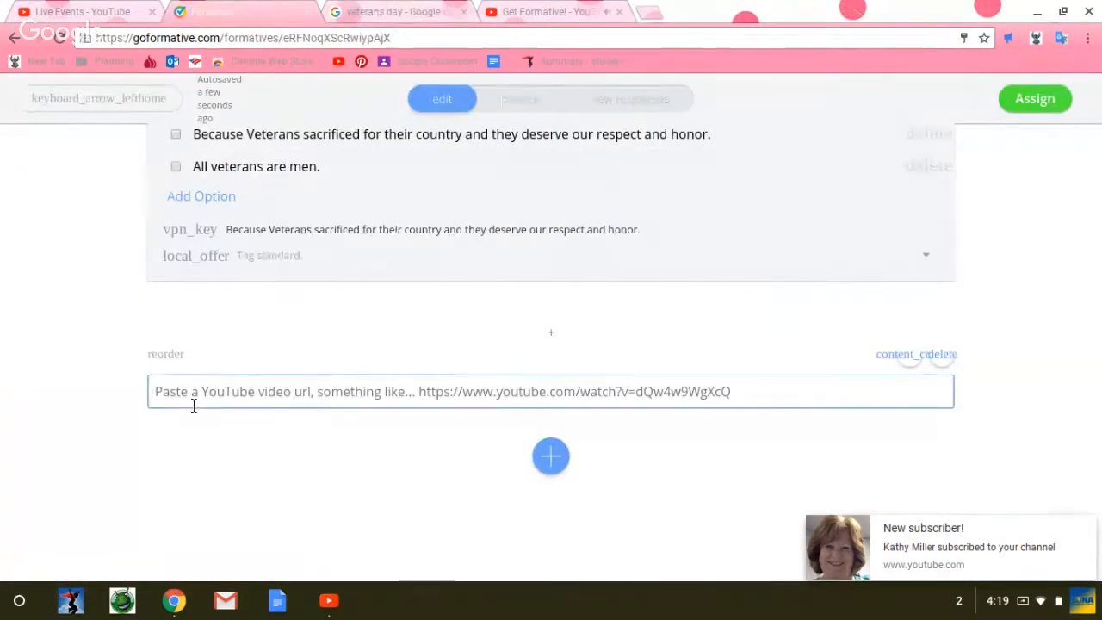
scroll(193, 406, up, 1)
click(183, 438)
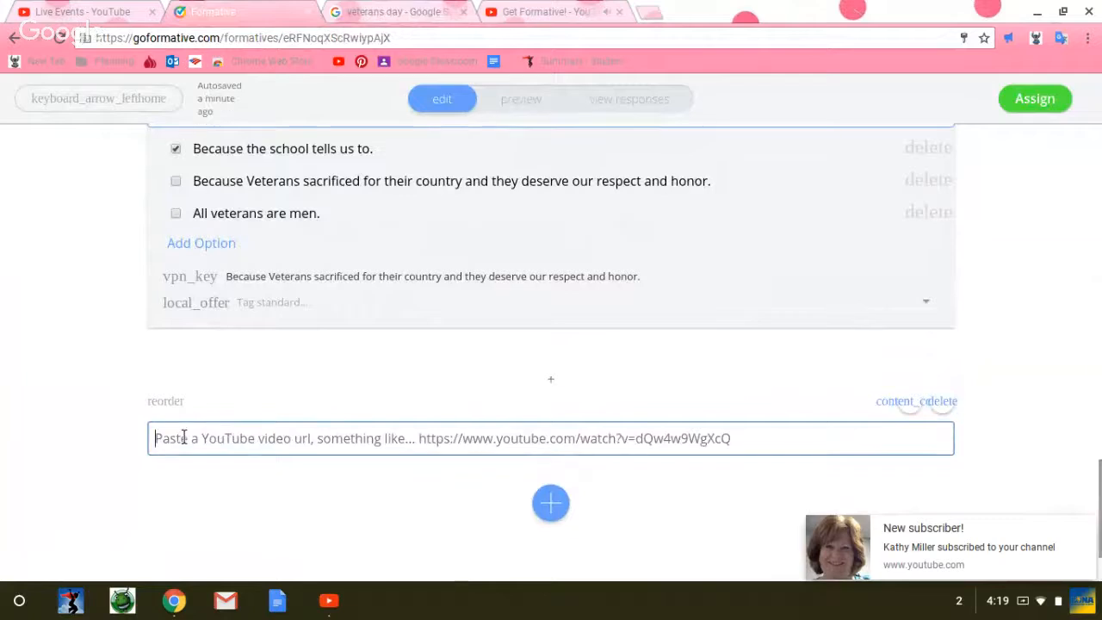
right_click(183, 437)
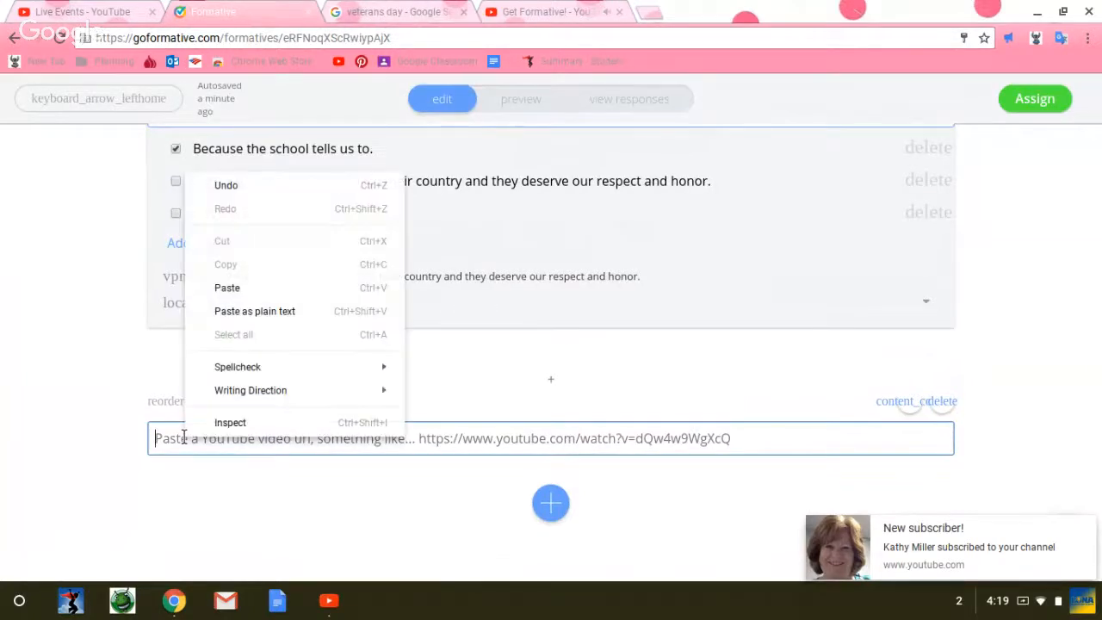
click(236, 286)
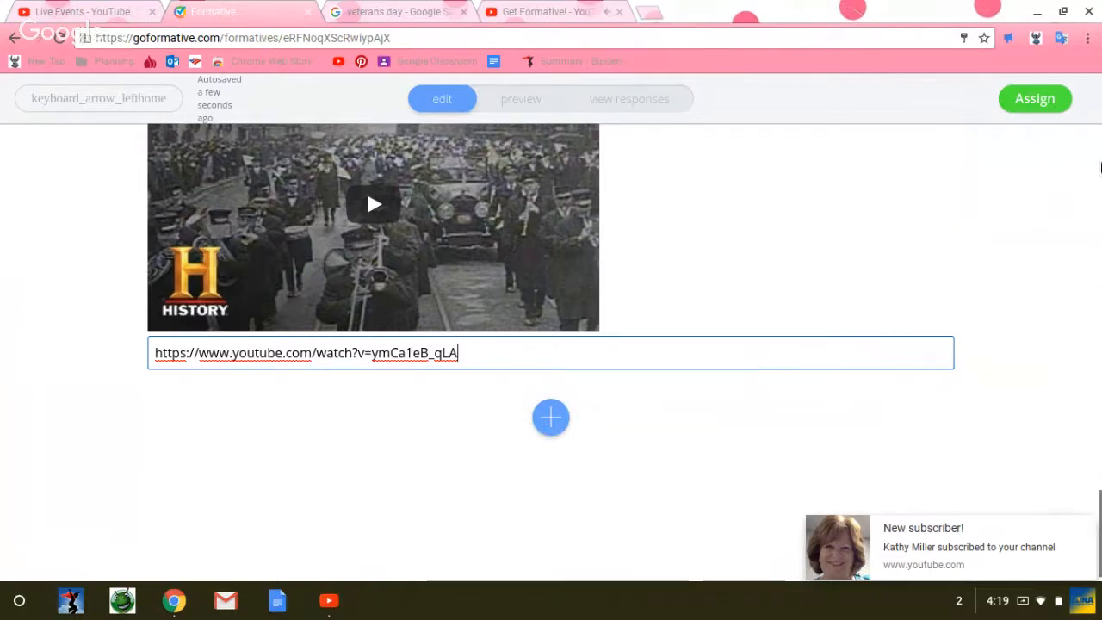
Step: Dismiss the new-subscriber notification and add a content block for a chosen file below the video
click(1100, 492)
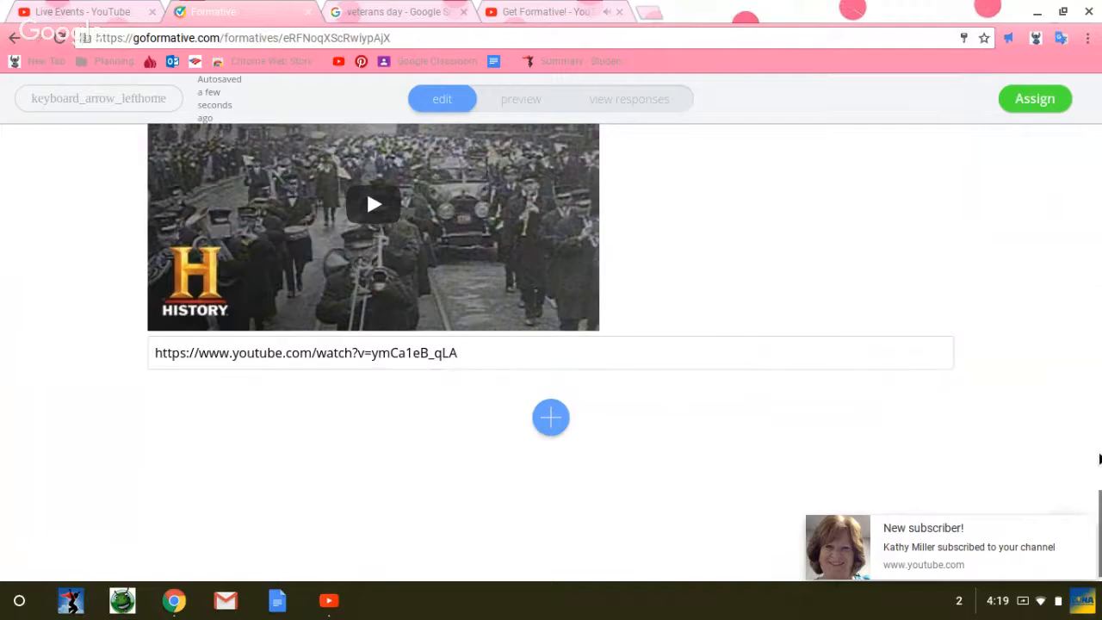
mouse_move(1095, 551)
click(1084, 528)
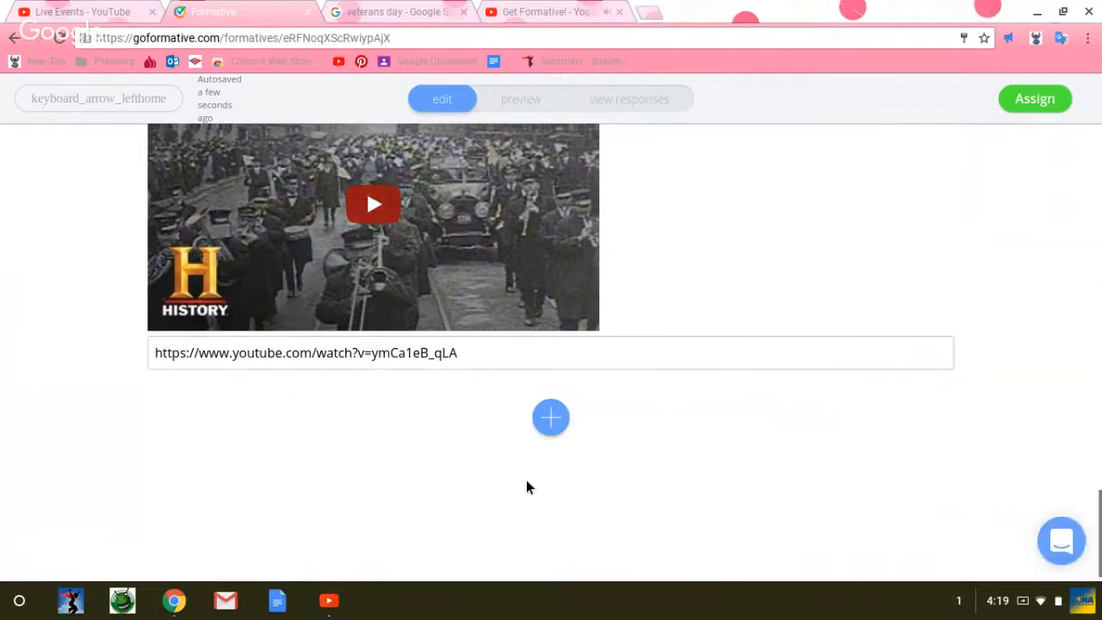
click(551, 417)
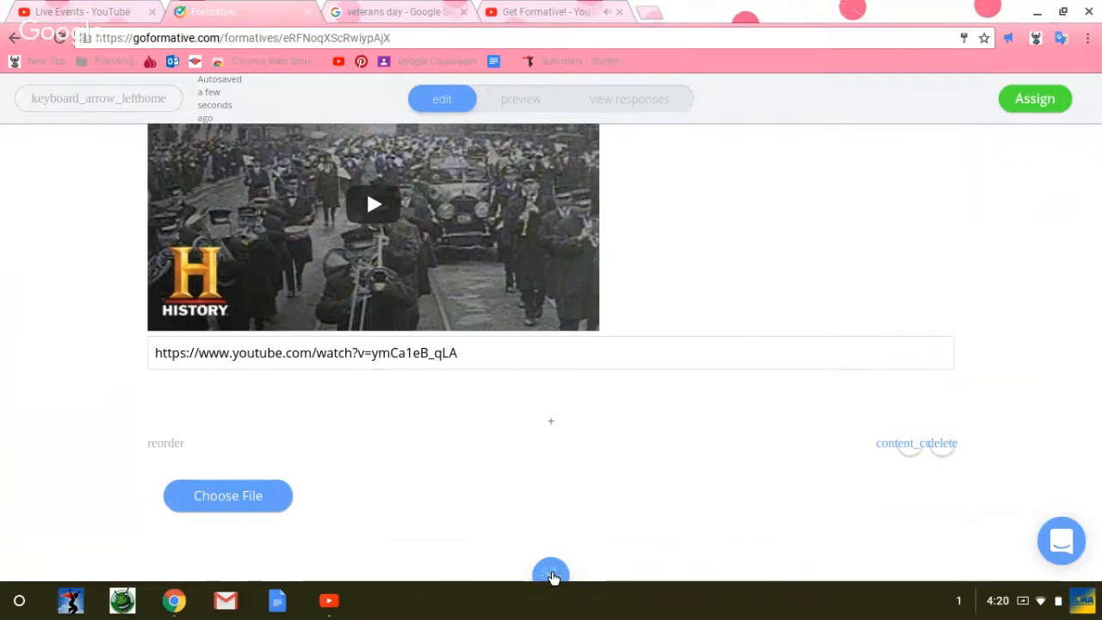
Step: Add a White Board block below the file block and draw a crossed ribbon loop on its canvas
click(556, 580)
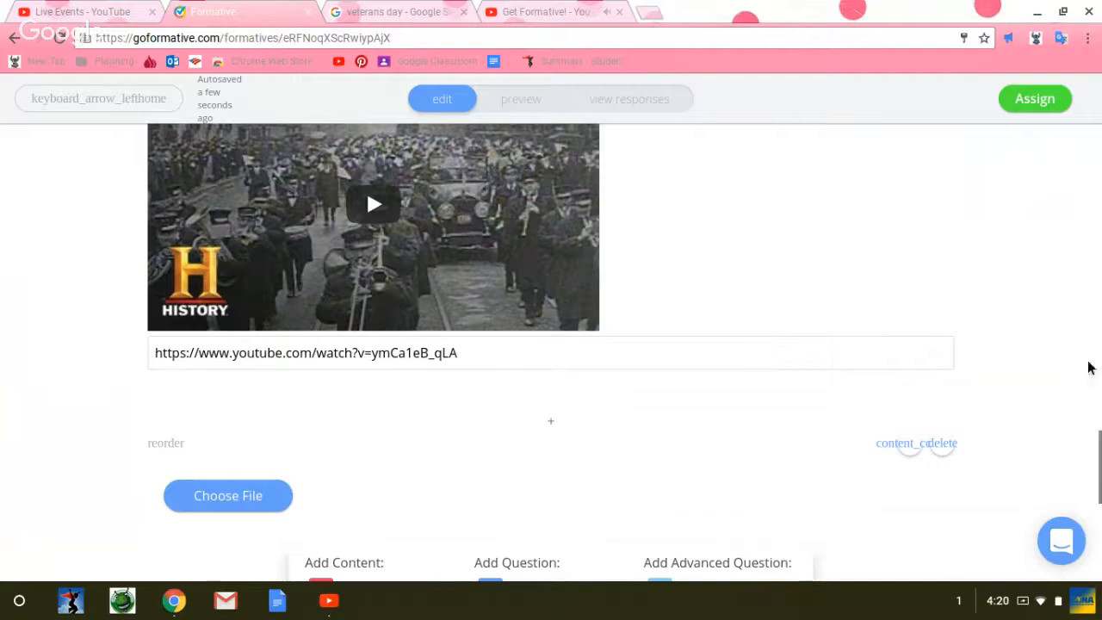
drag(1100, 465, 1099, 521)
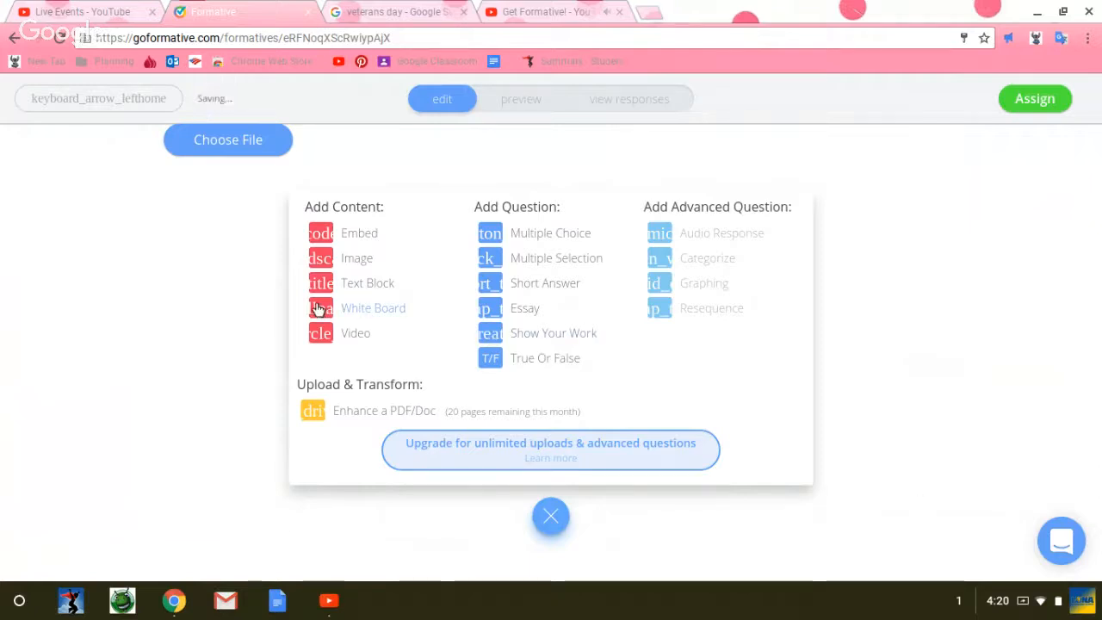
click(317, 309)
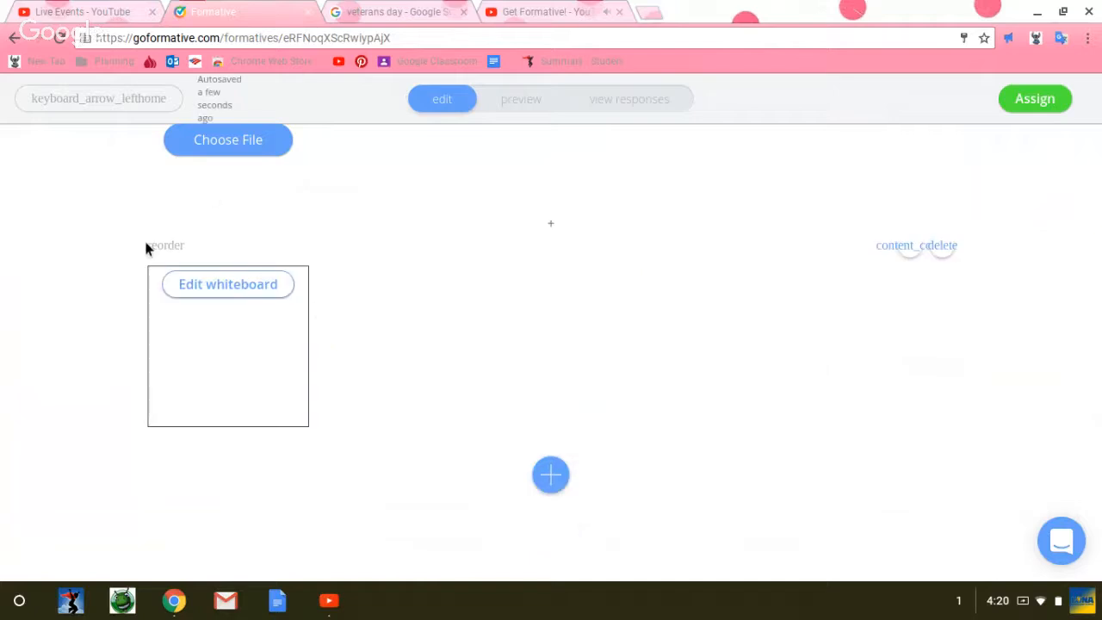
right_click(196, 285)
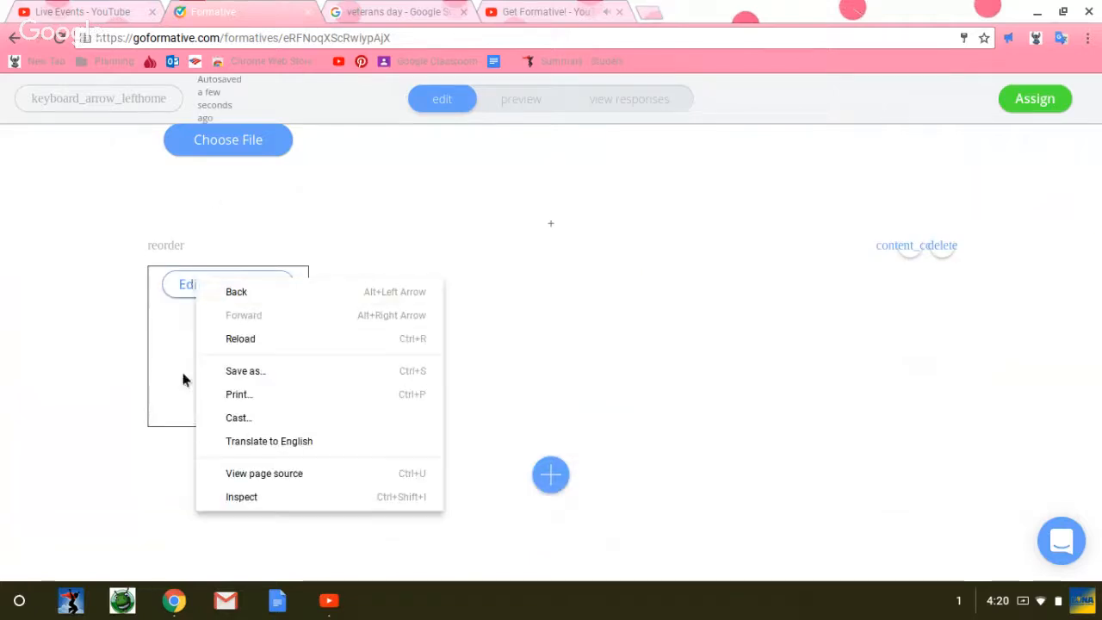
click(186, 347)
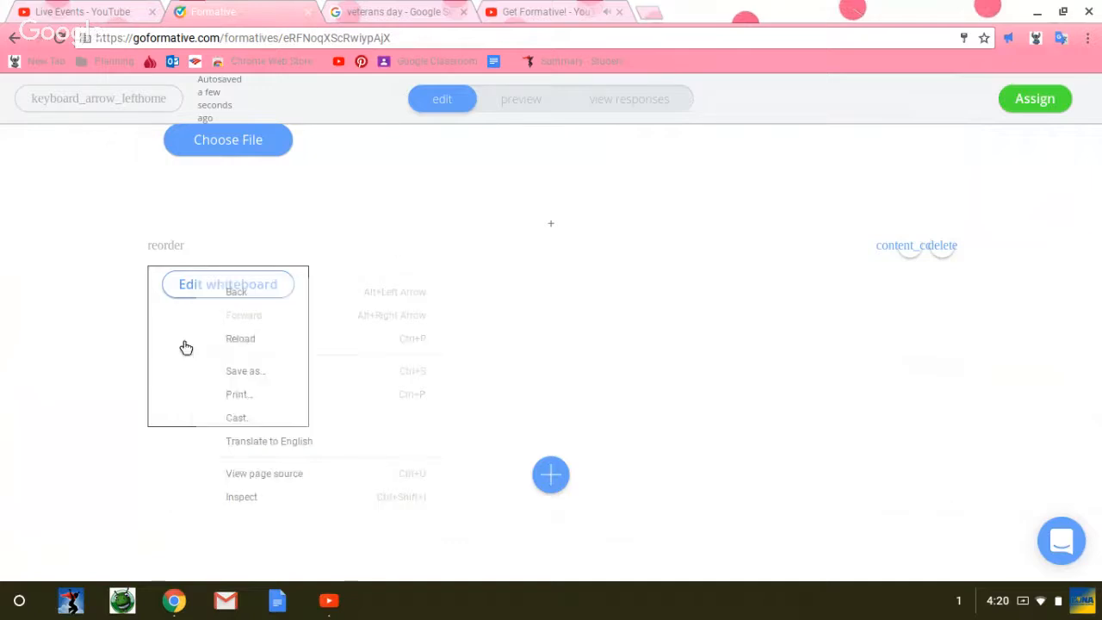
click(196, 284)
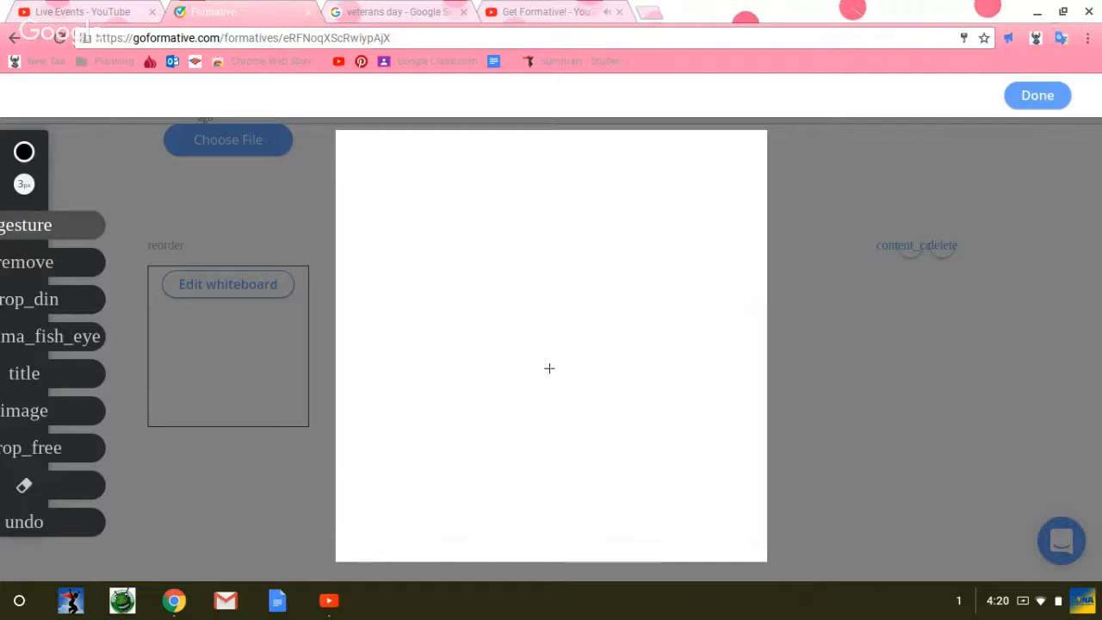
mouse_move(549, 368)
mouse_down()
mouse_move(451, 219)
mouse_move(463, 198)
mouse_move(496, 191)
mouse_move(515, 212)
mouse_move(488, 290)
mouse_move(436, 371)
mouse_up()
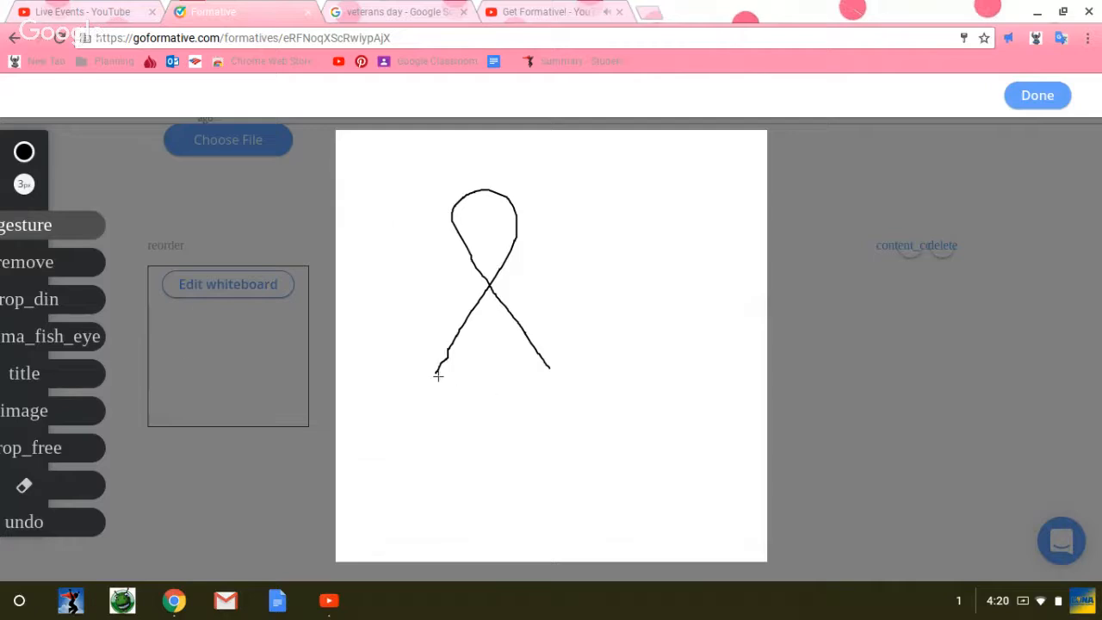
right_click(438, 375)
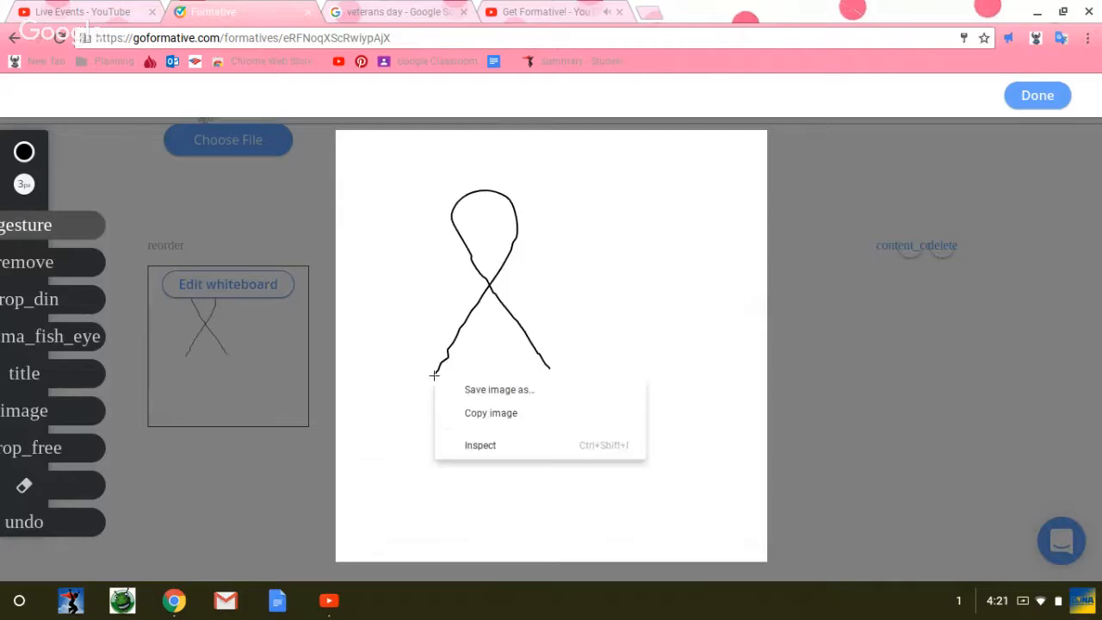
click(669, 238)
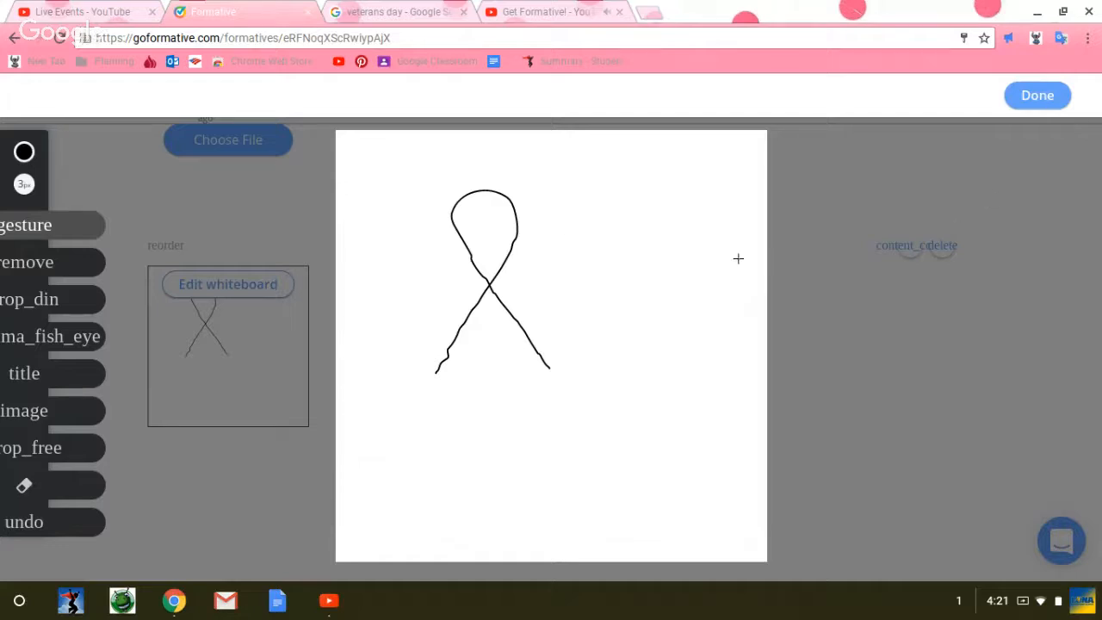
right_click(607, 253)
click(621, 260)
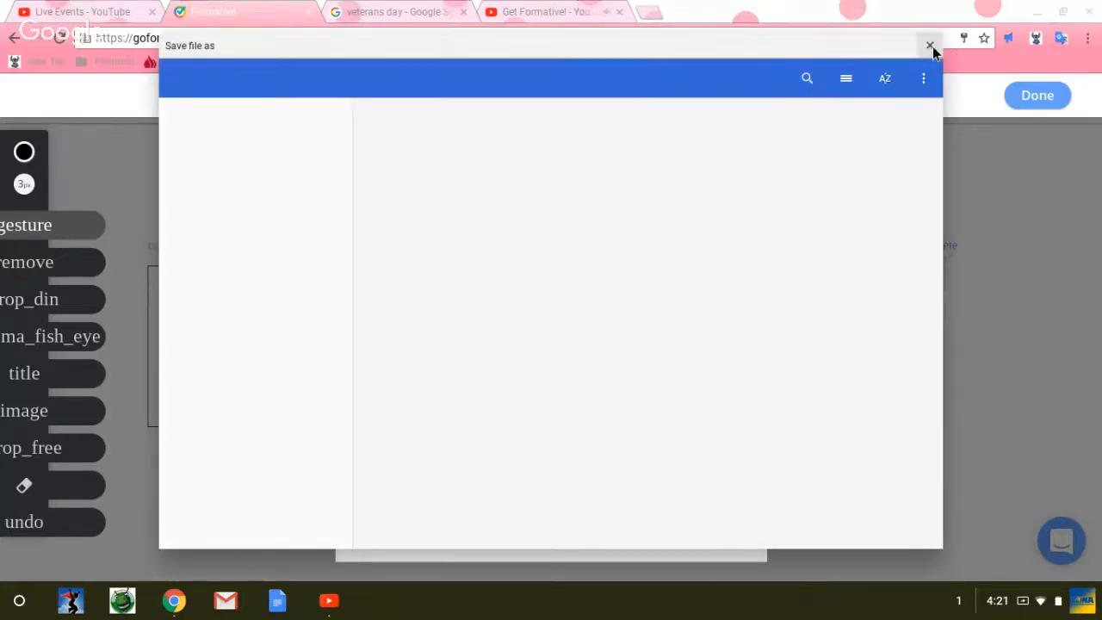
click(930, 46)
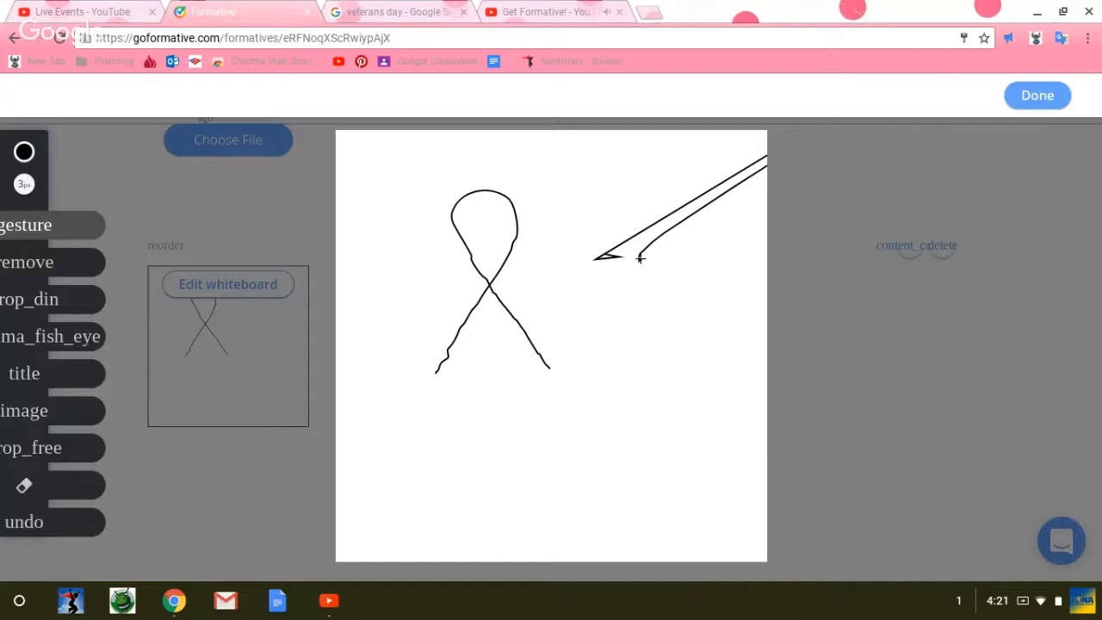
Step: Draw a question mark beside the ribbon and finish editing the whiteboard
mouse_move(642, 257)
mouse_down()
mouse_move(674, 288)
mouse_move(642, 345)
mouse_up()
click(1025, 103)
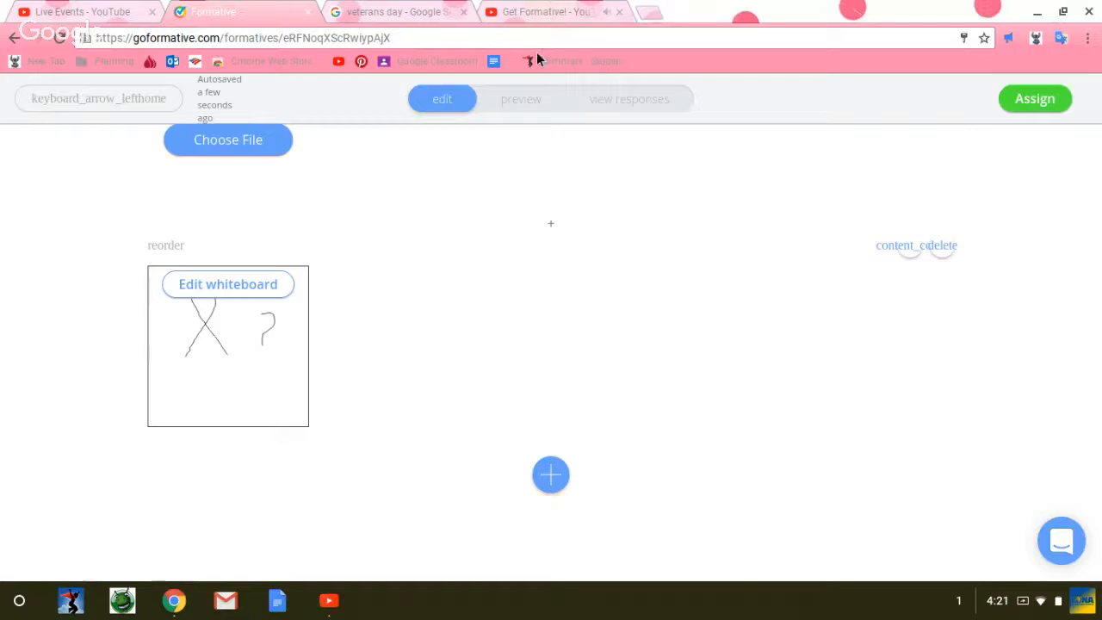
Step: Preview the assignment as students see it and review it from the whiteboard back up to question 1
click(522, 99)
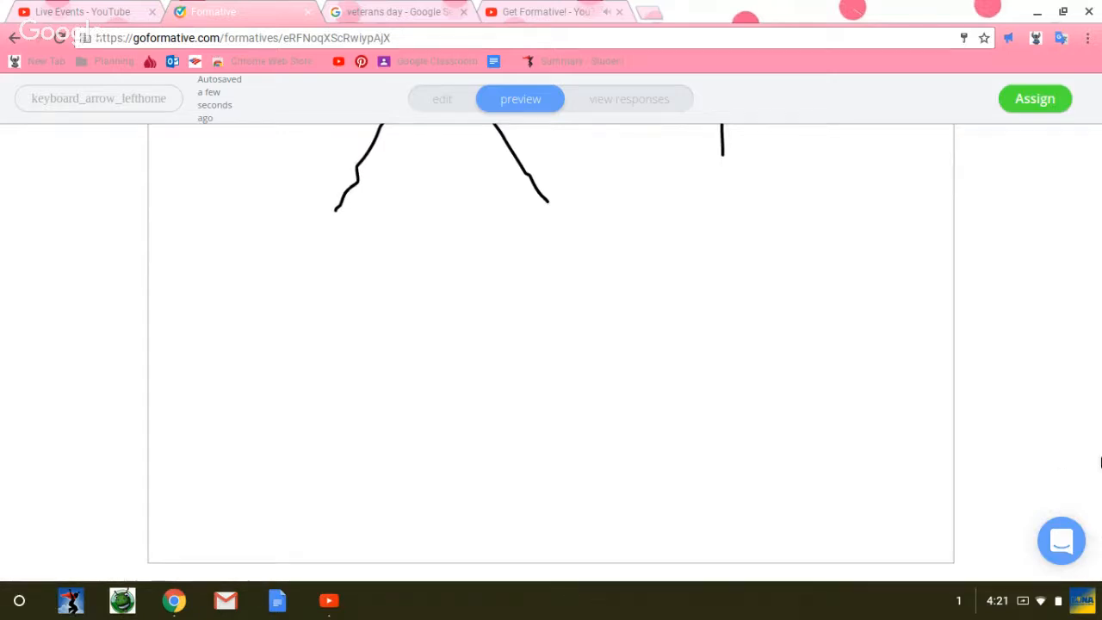
scroll(882, 257, up, 10)
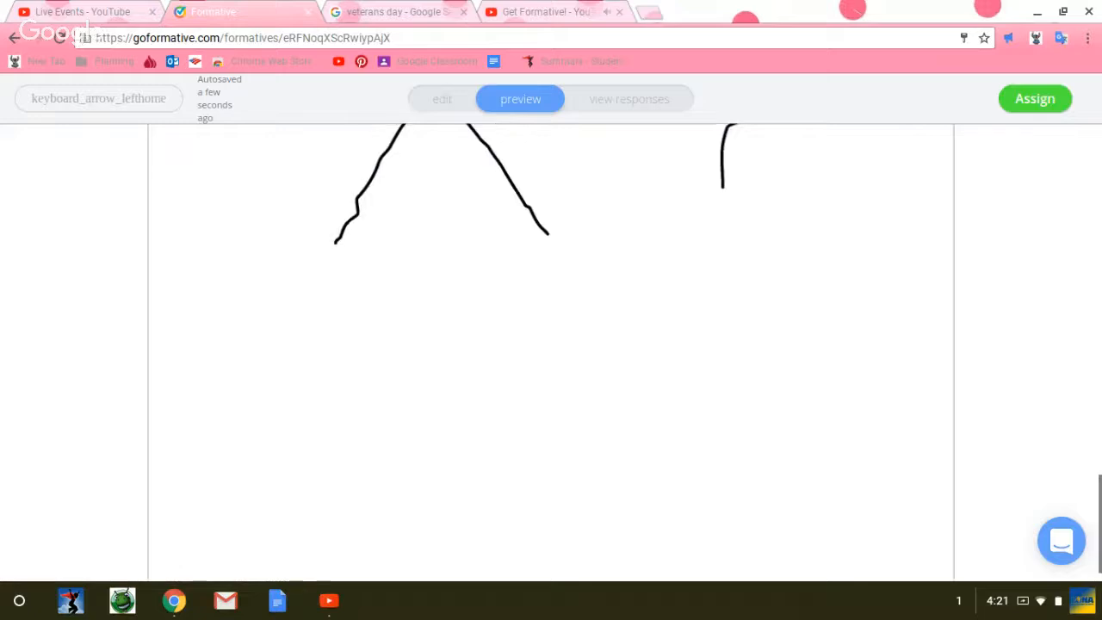
scroll(883, 256, up, 15)
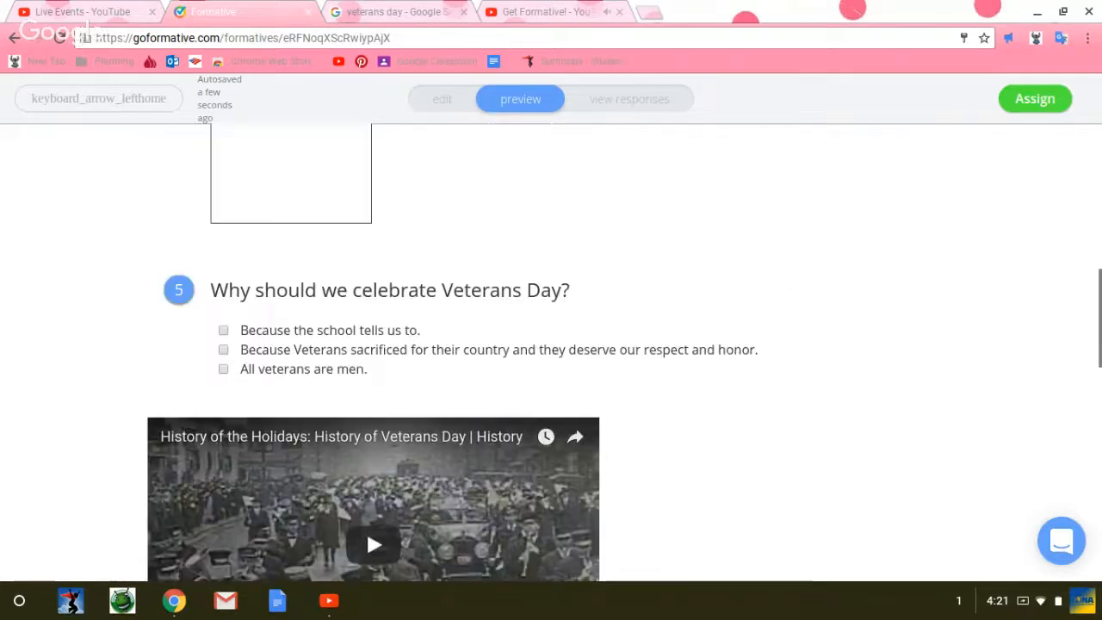
scroll(552, 353, up, 3)
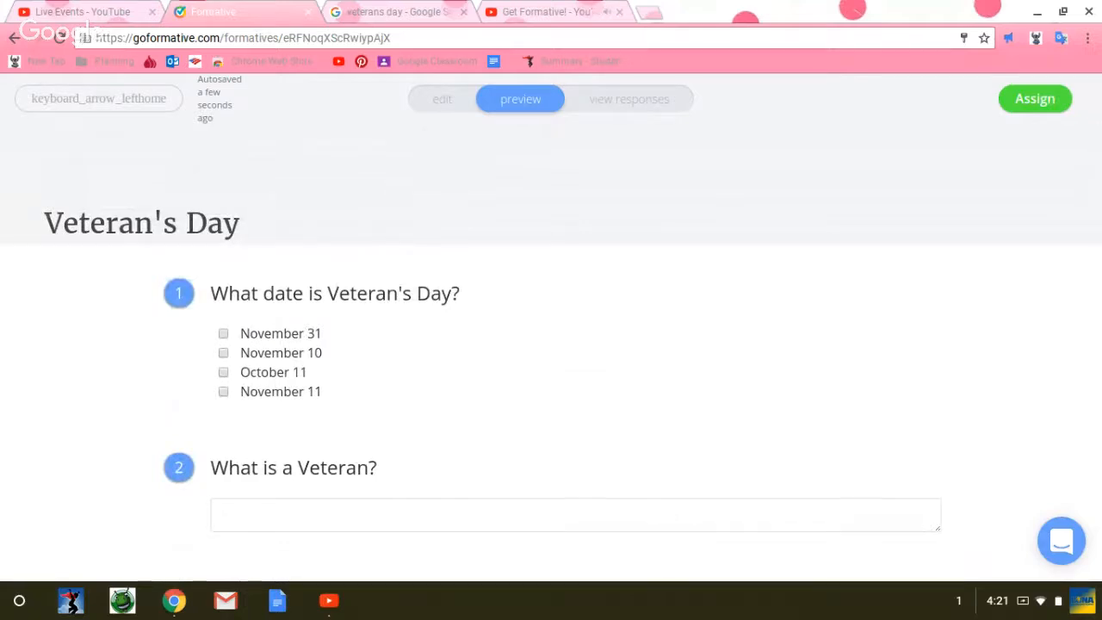
Step: Assign Veteran's Day to Webinar Class, leaving the optional settings unchanged
click(1040, 100)
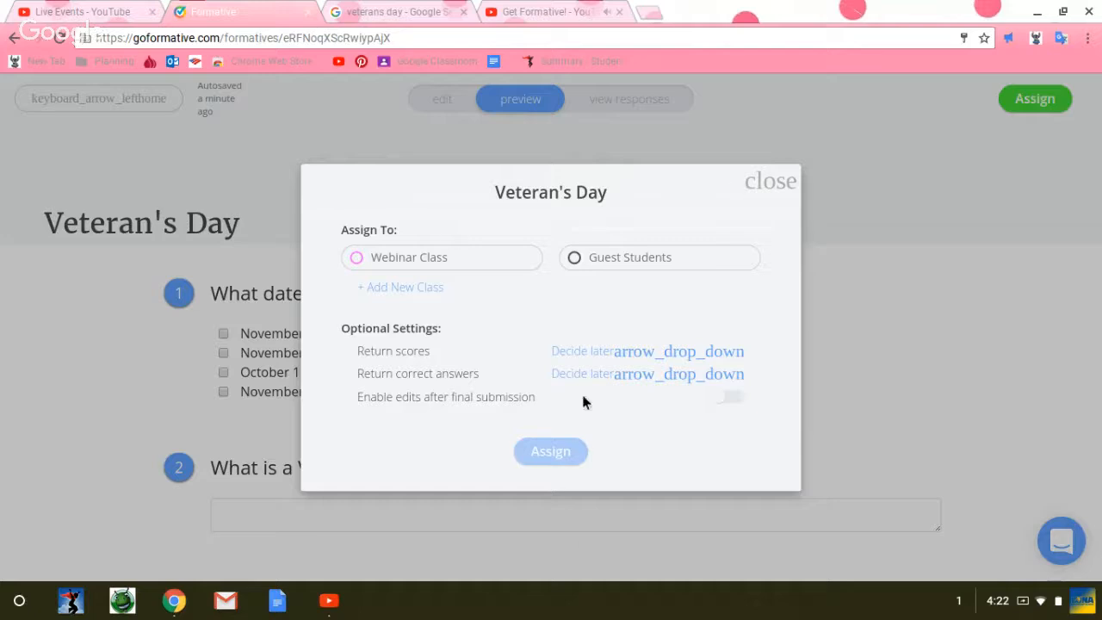
click(775, 185)
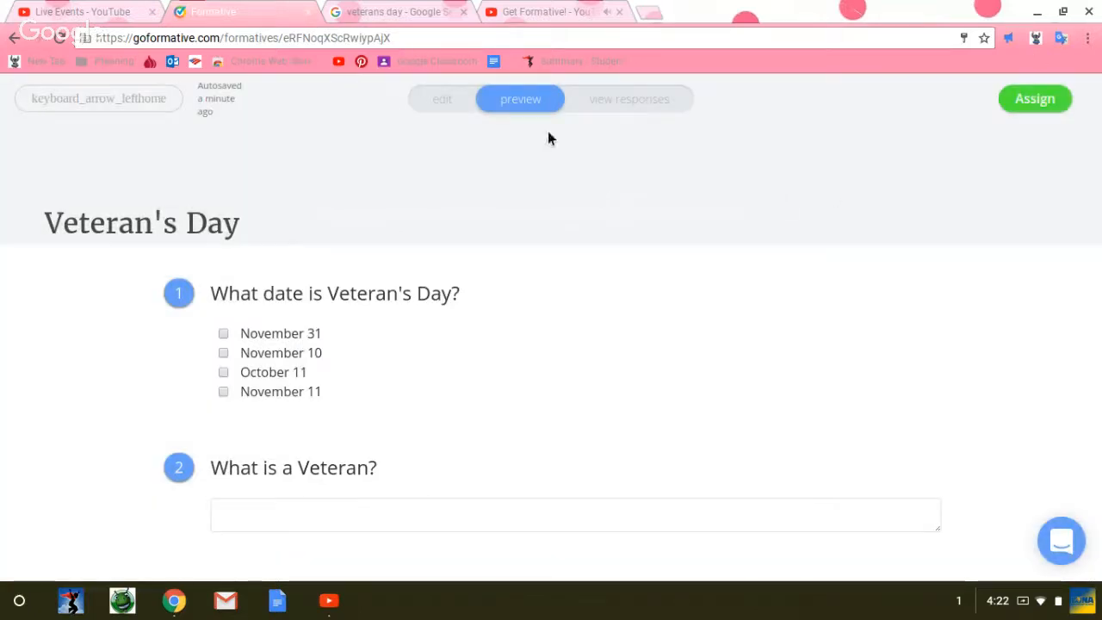
click(1038, 100)
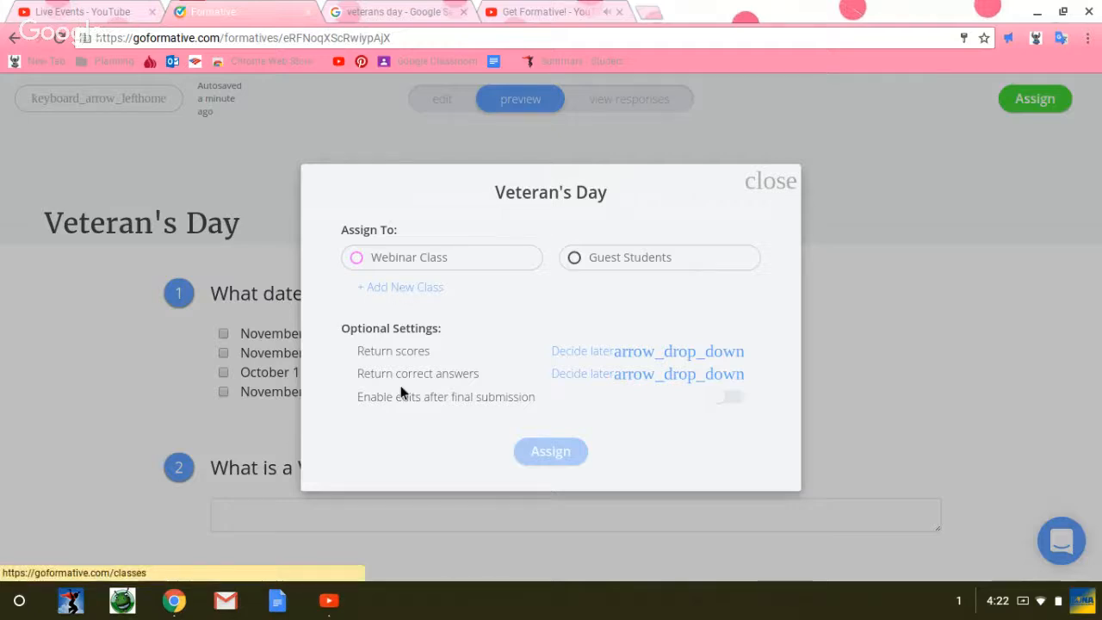
click(420, 258)
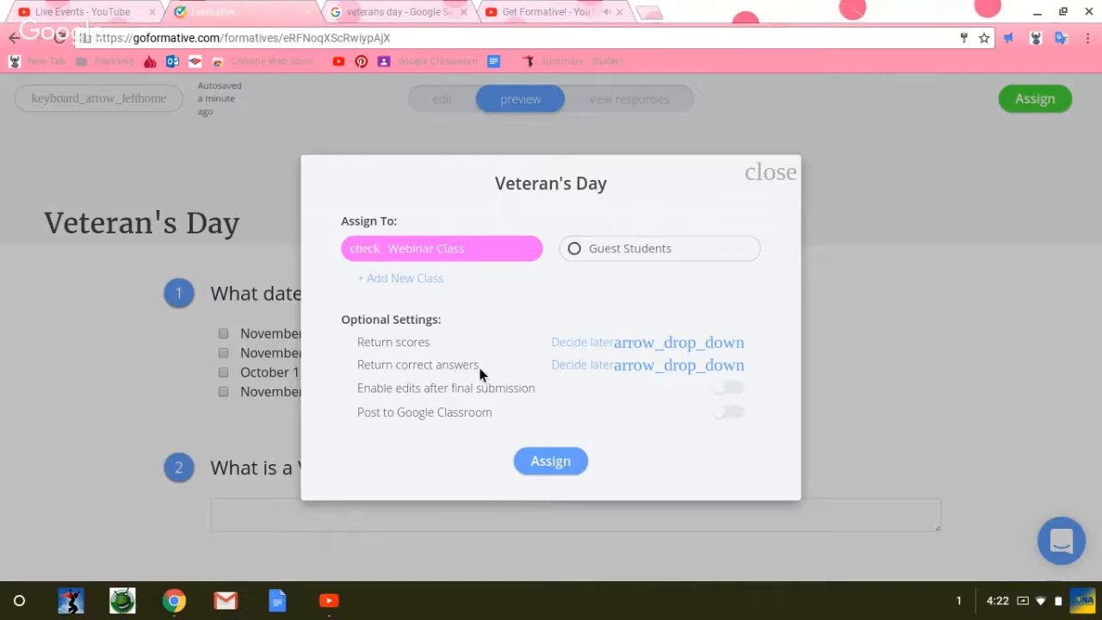
click(551, 462)
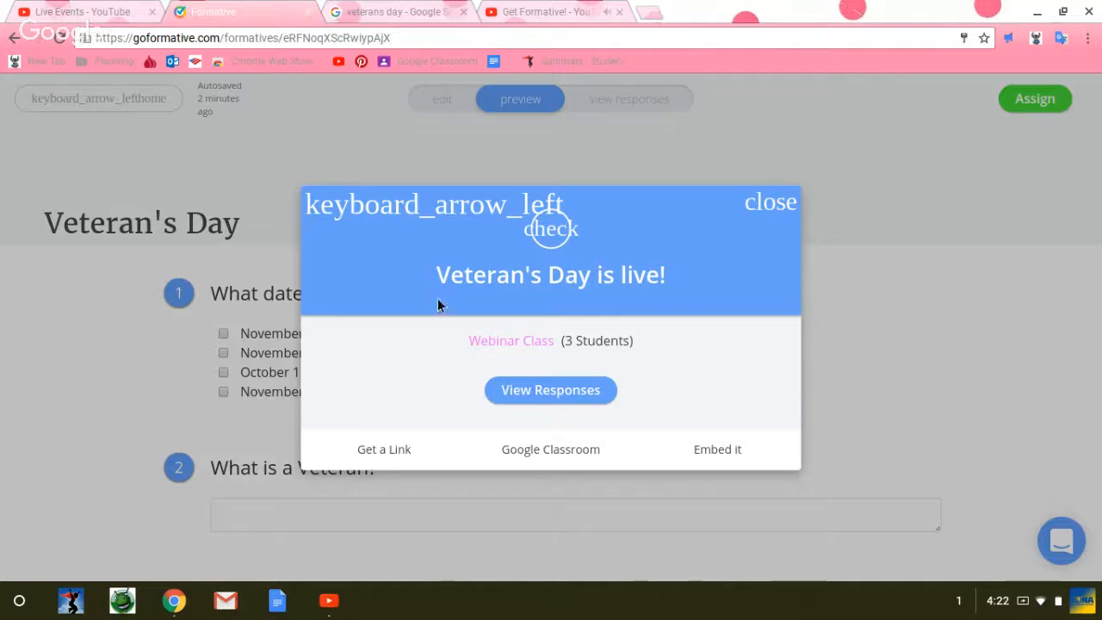
Step: Get the shareable student link for the live Veteran's Day assignment
click(396, 454)
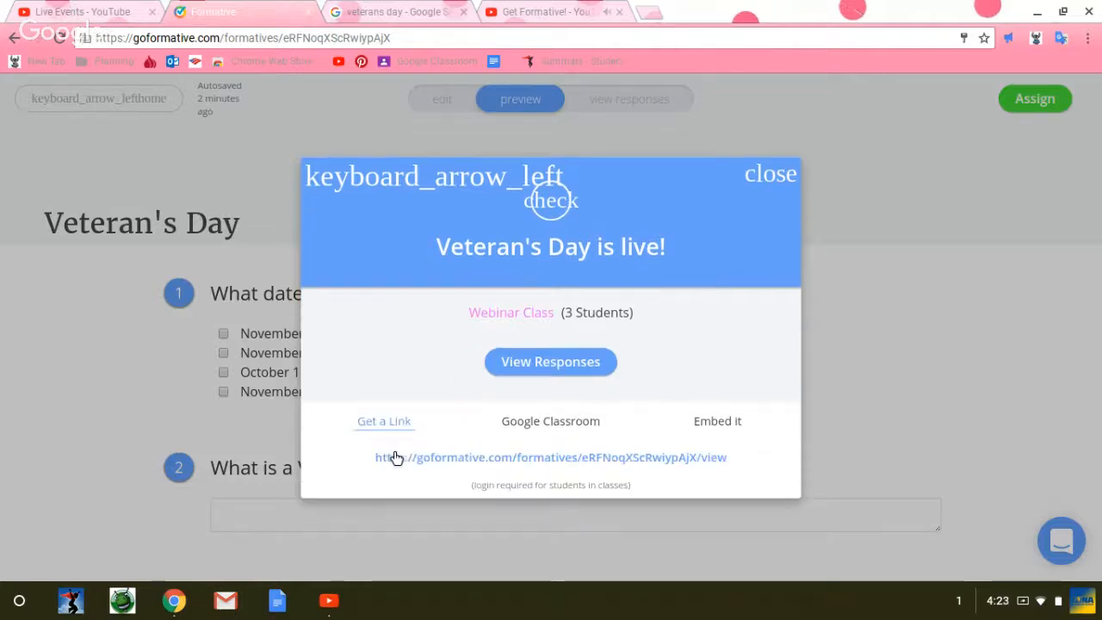
click(528, 458)
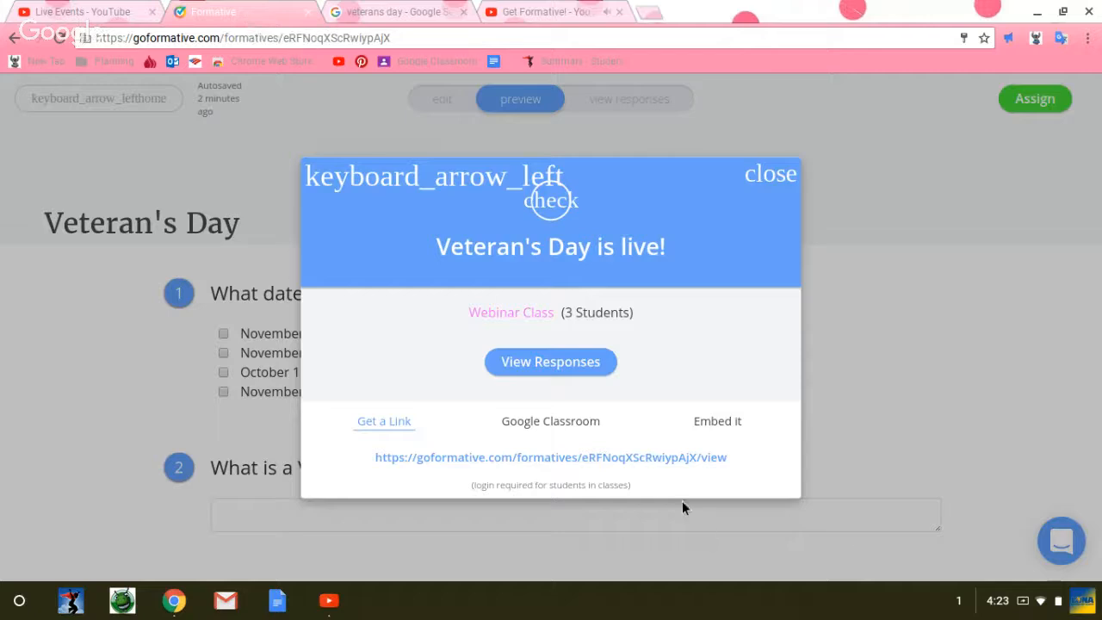
right_click(654, 459)
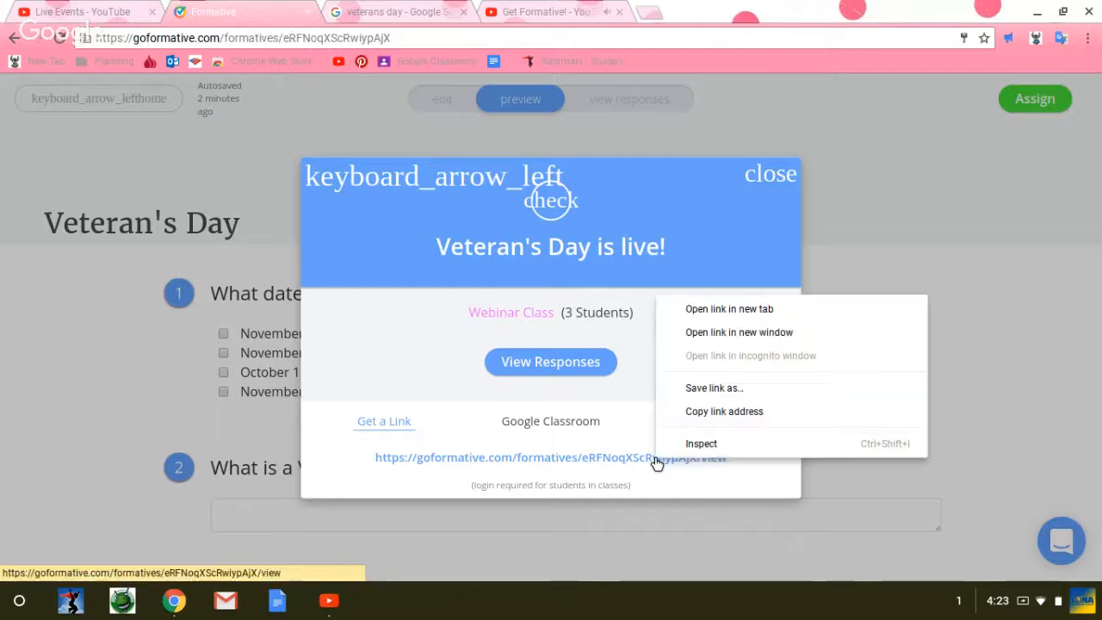
click(720, 390)
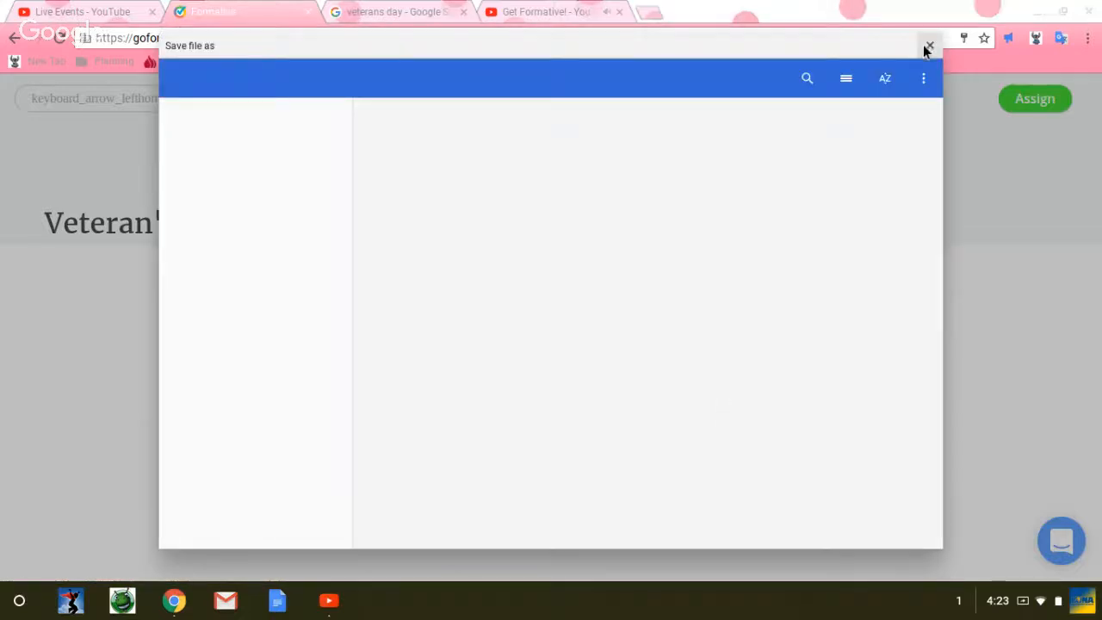
click(930, 45)
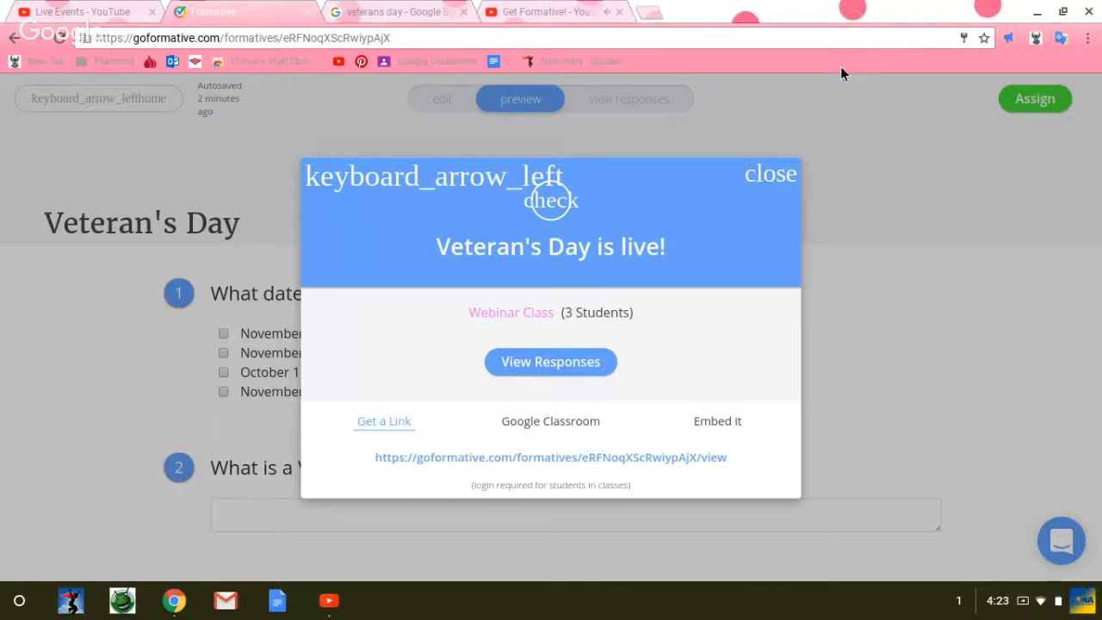
right_click(385, 431)
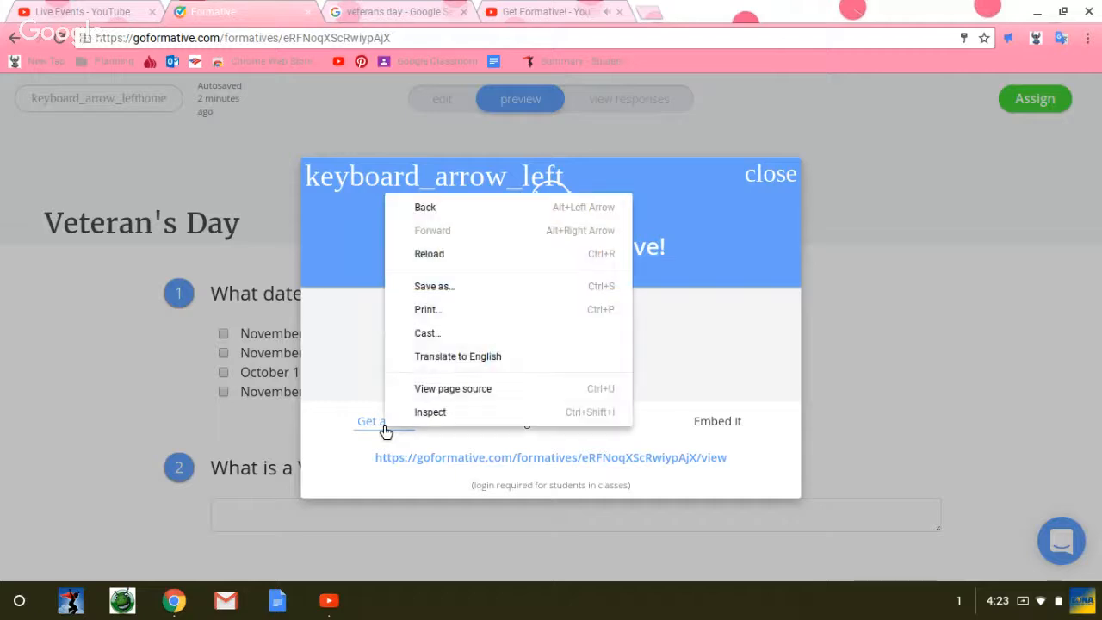
click(373, 420)
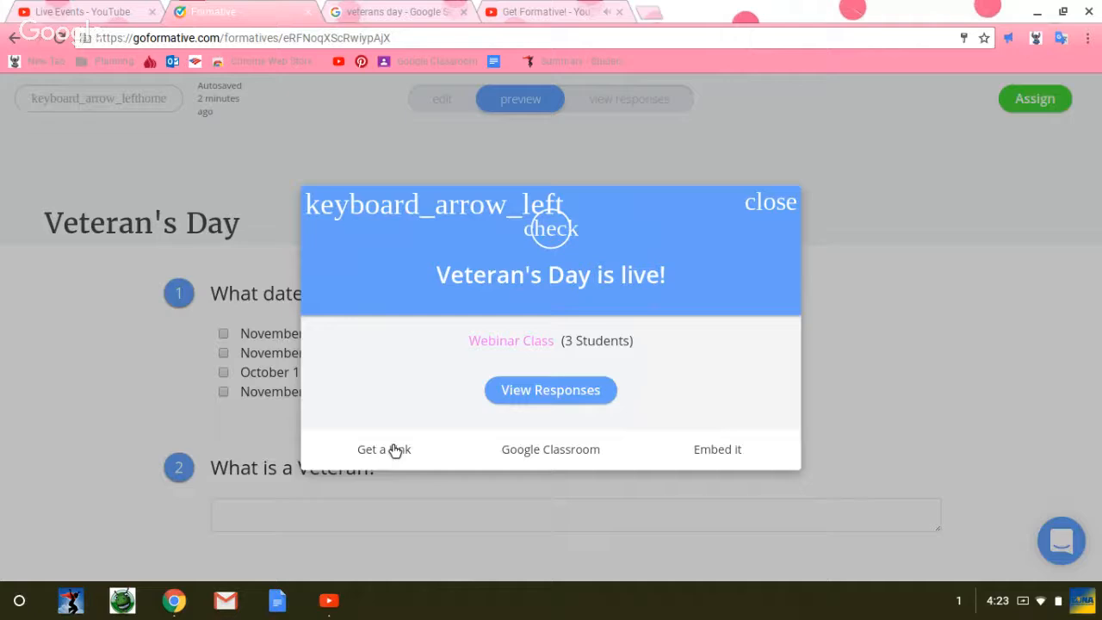
click(394, 450)
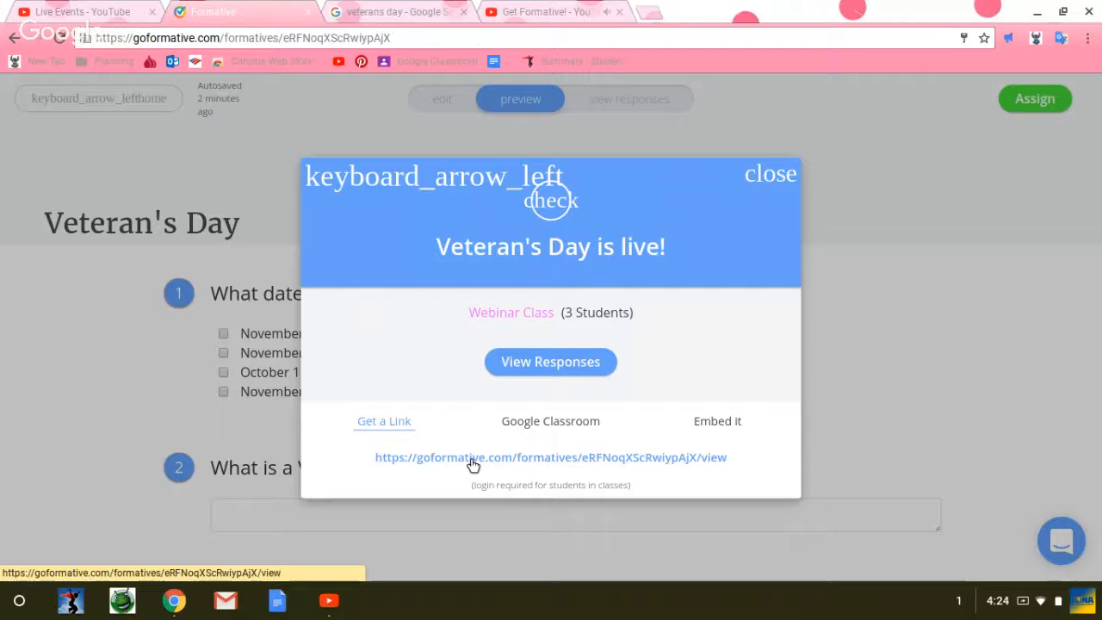
Step: View the assignment's responses, inspect the first student's entry for question 1 and close its details
click(581, 367)
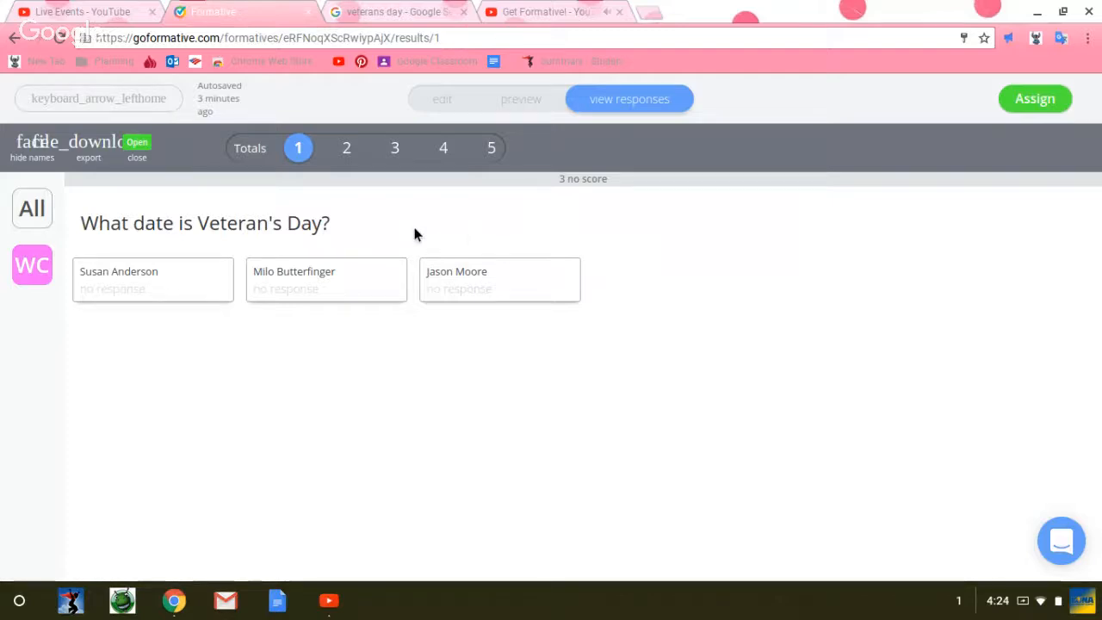
click(123, 286)
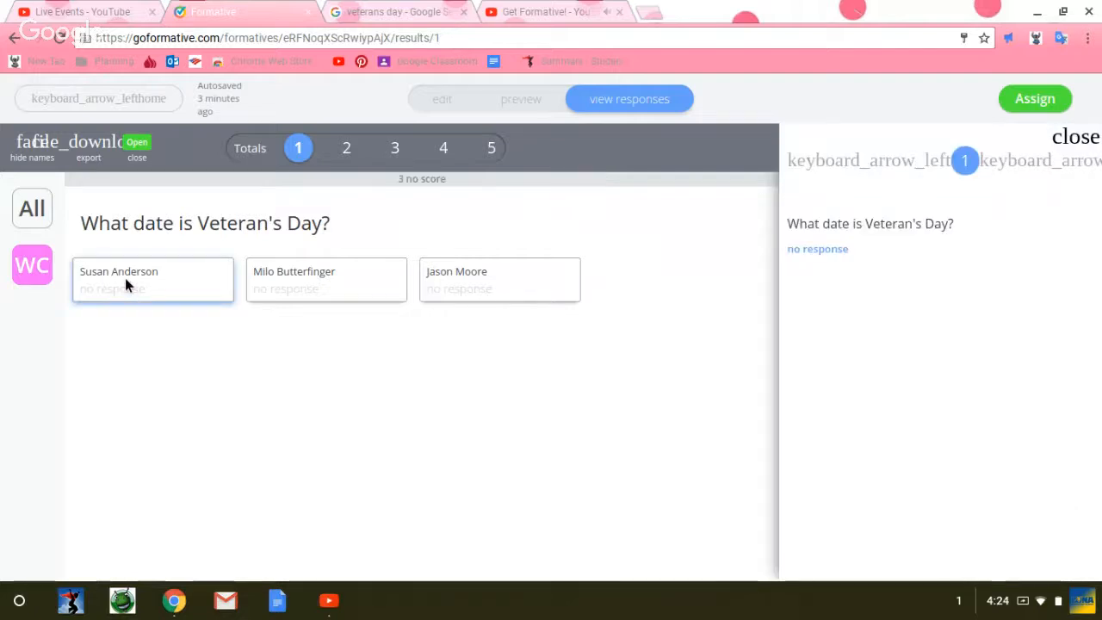
click(1074, 145)
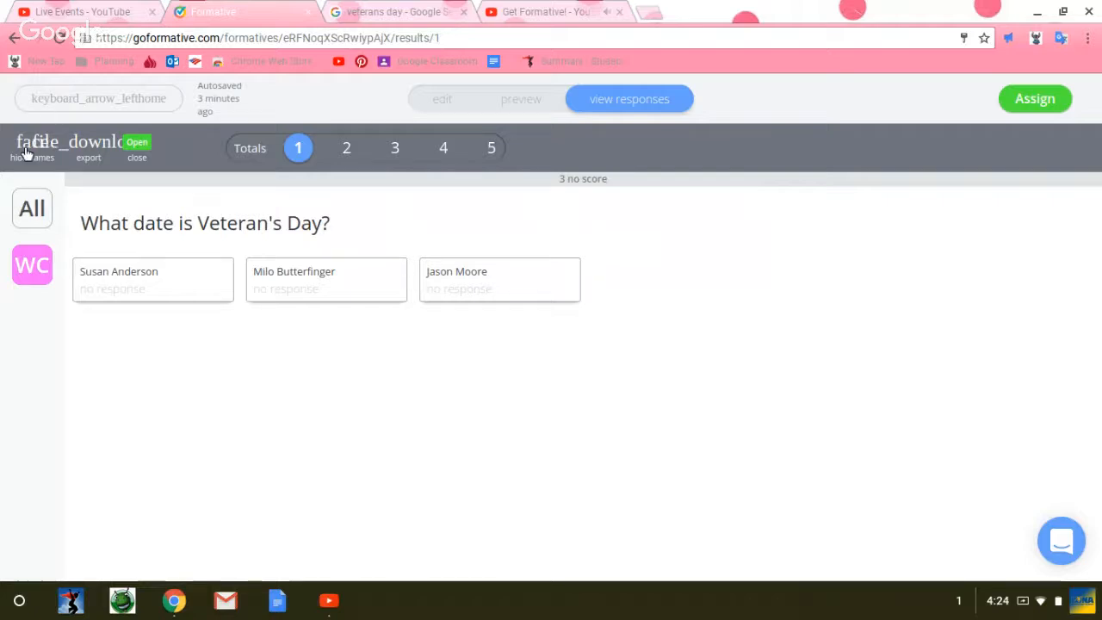
Step: Search the web for "goformative" and open Formative's login page from the results
click(233, 38)
text(goforma)
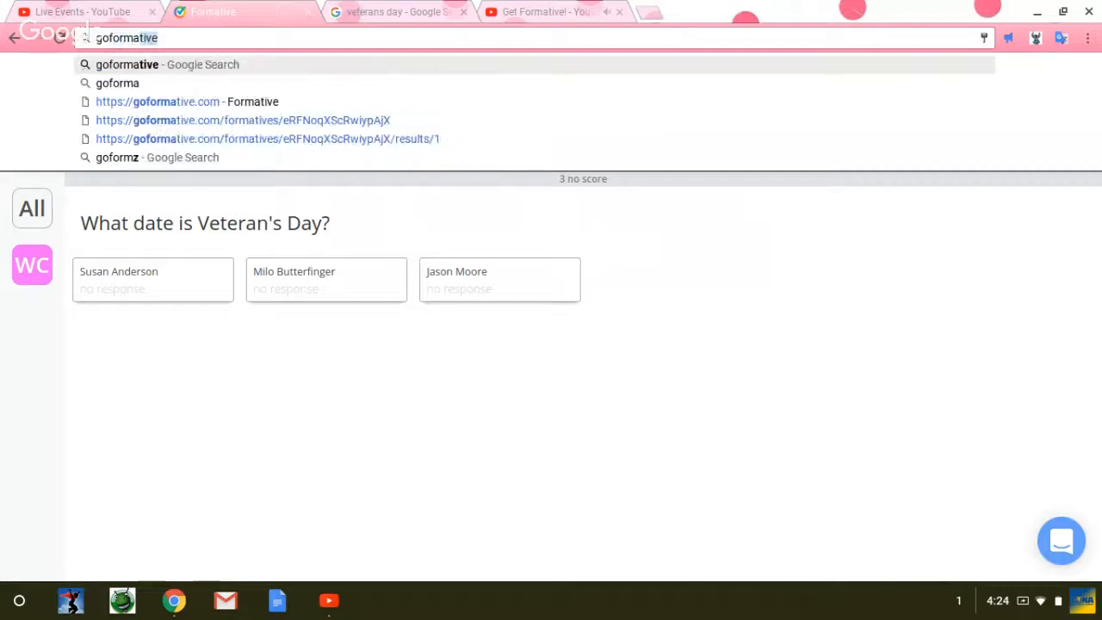
text(tive)
key(Return)
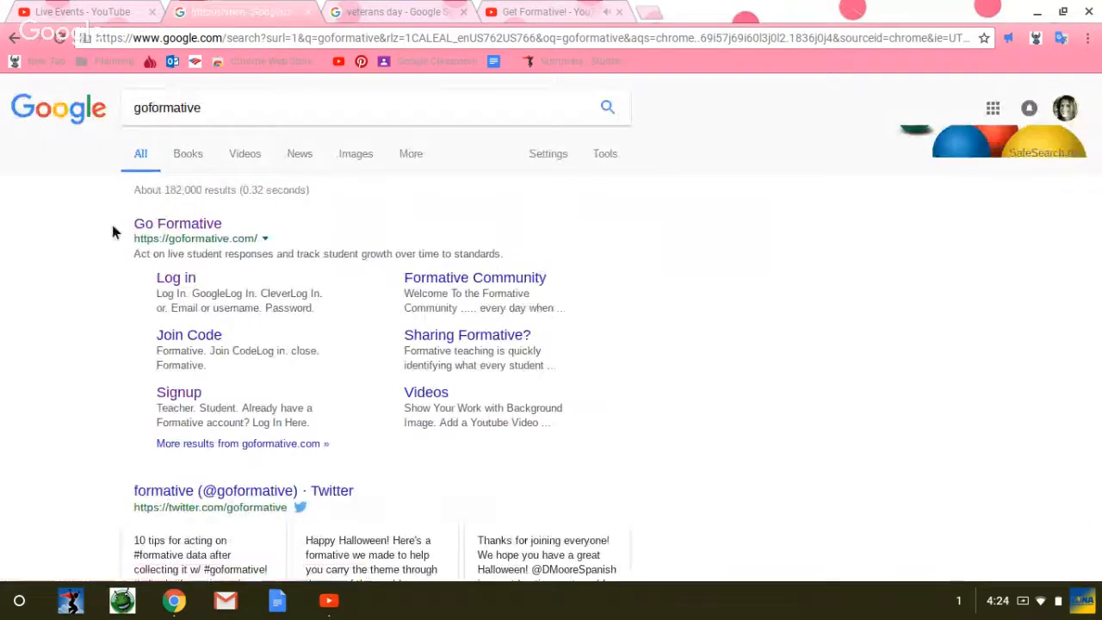
click(176, 279)
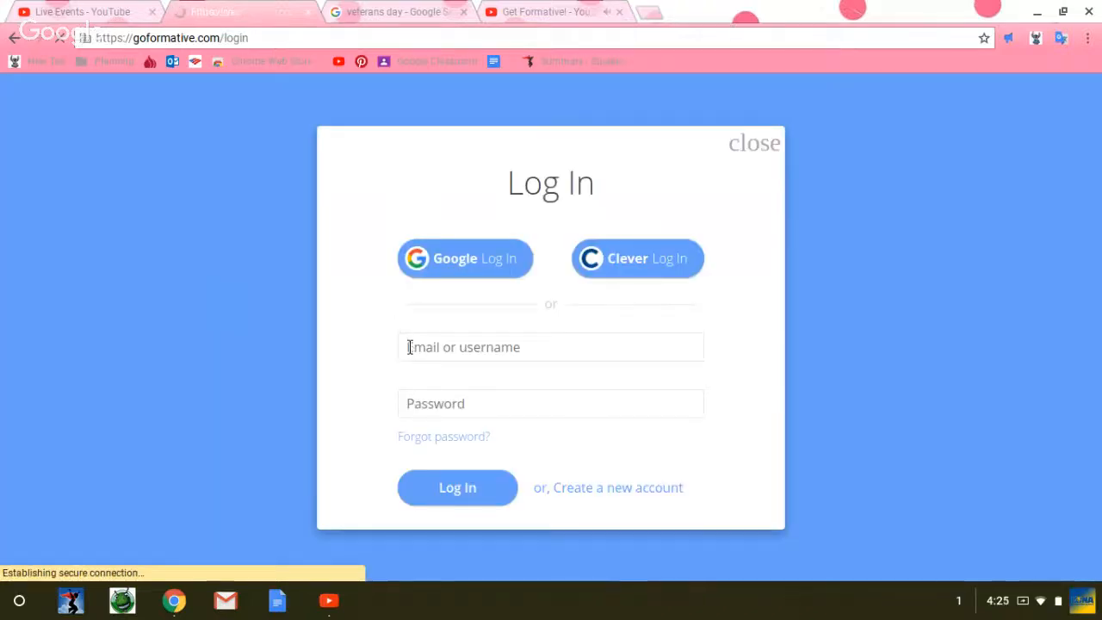
Step: Try to log in to Formative with a student's username and the account password
click(411, 354)
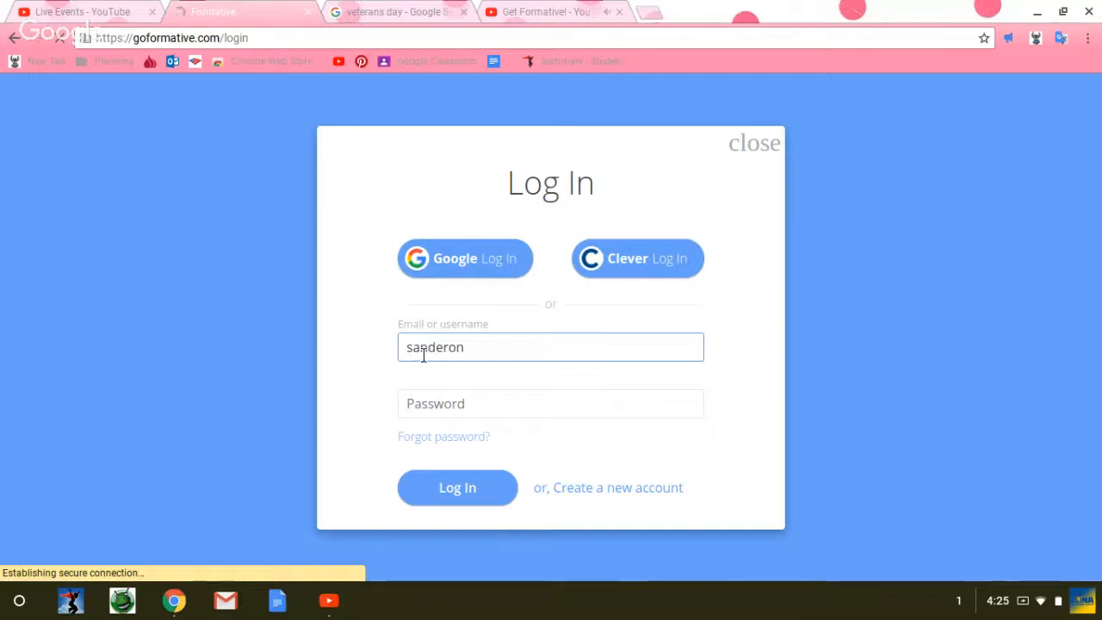
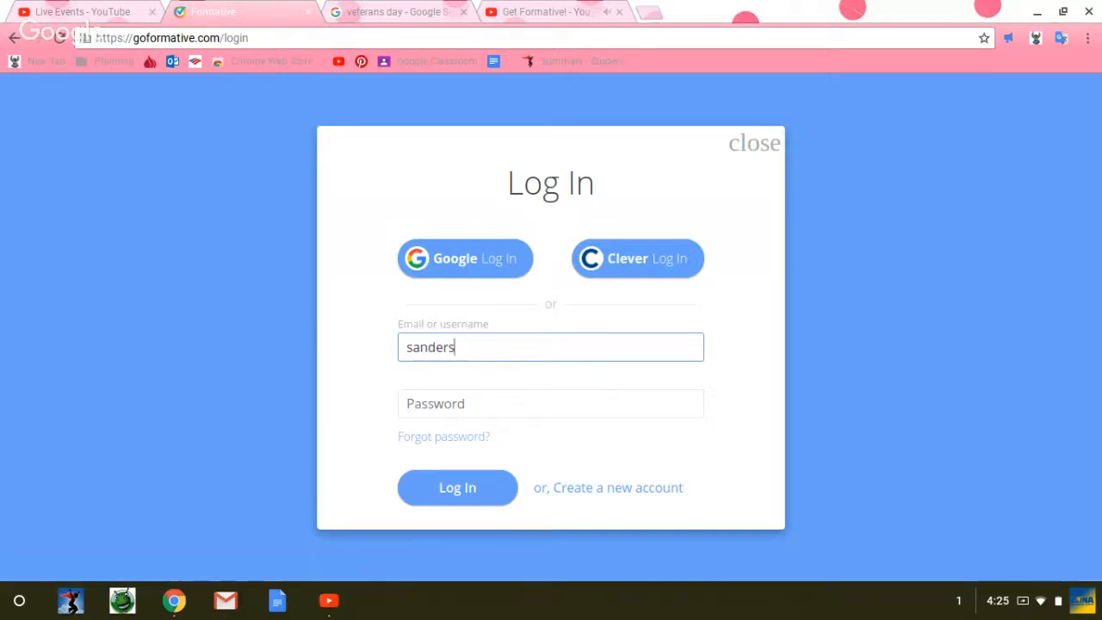
key(Tab)
text(•••)
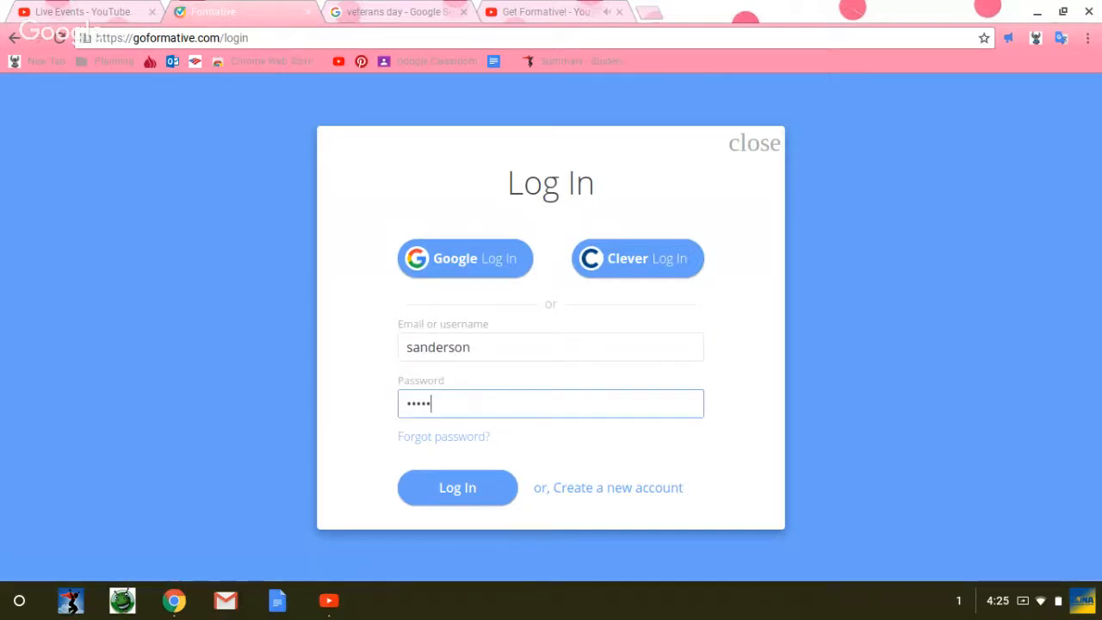
text(••)
key(Return)
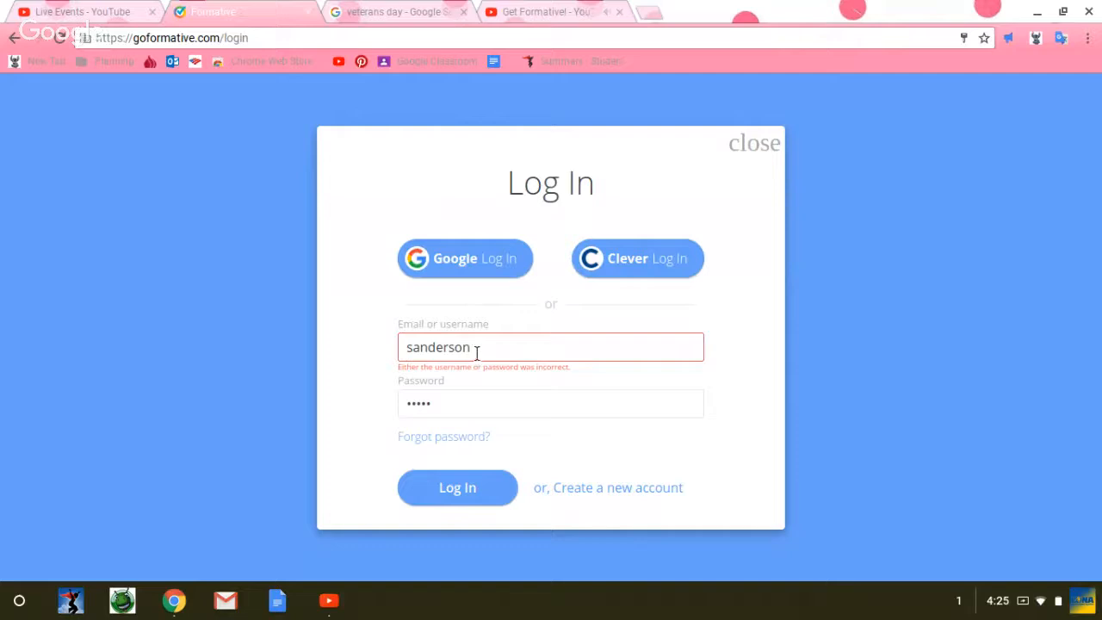
Step: Replace the username with another student's username, enter the account password and log in
drag(476, 353, 367, 349)
text(mbu)
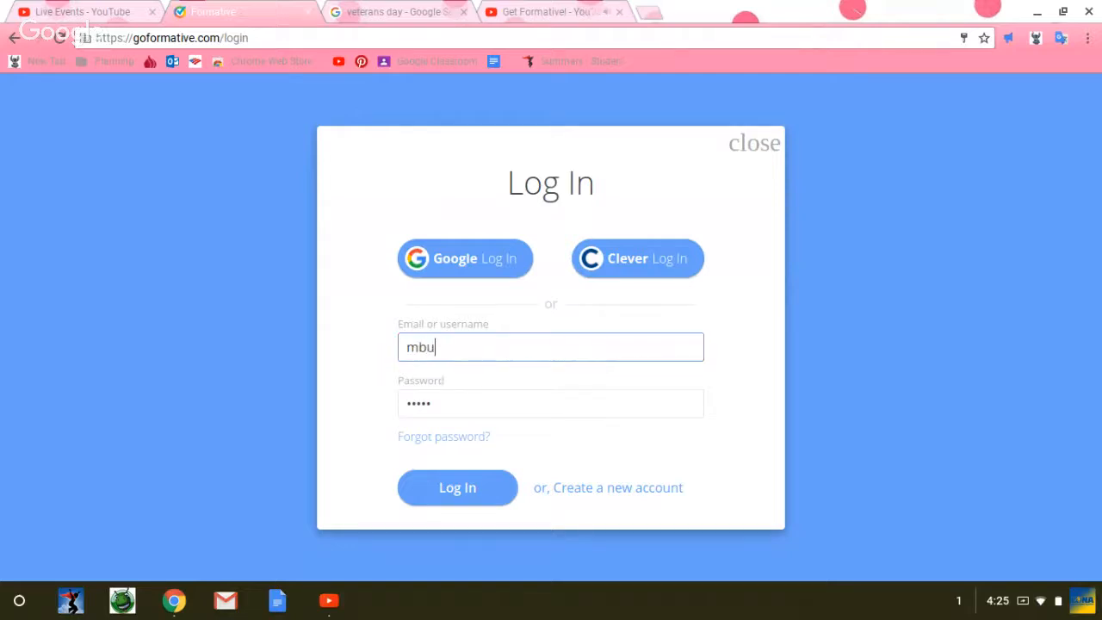
text(tterfinger)
key(Tab)
text(•••)
key(Return)
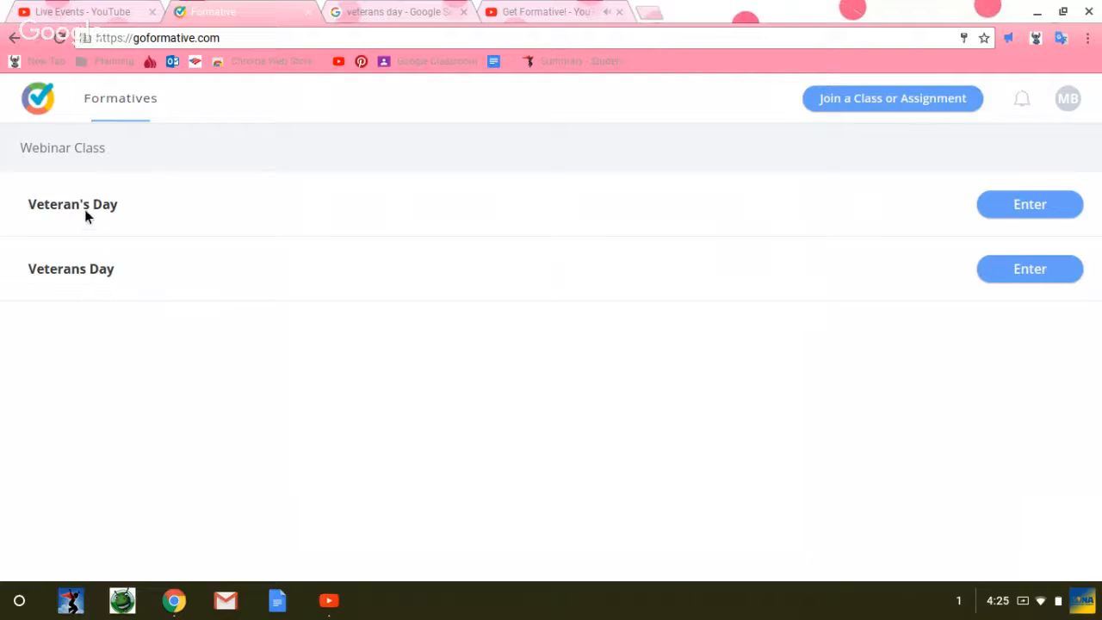
Step: Enter the Veteran's Day assignment under Webinar Class and answer question 1 with November 11
click(1013, 208)
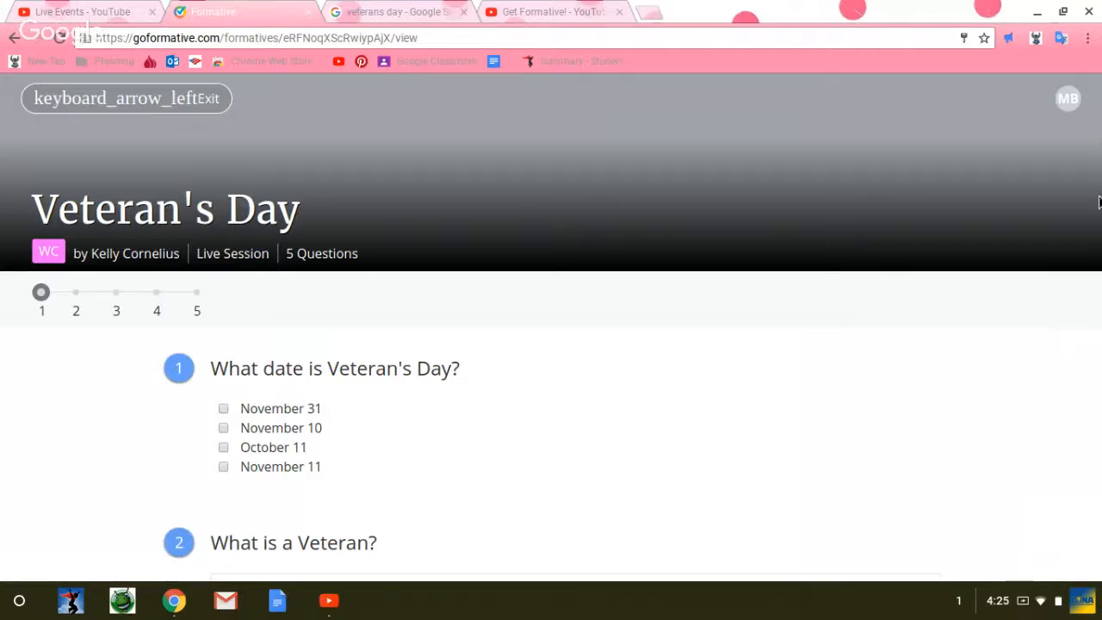
scroll(1100, 148, down, 1)
drag(1100, 148, 1100, 190)
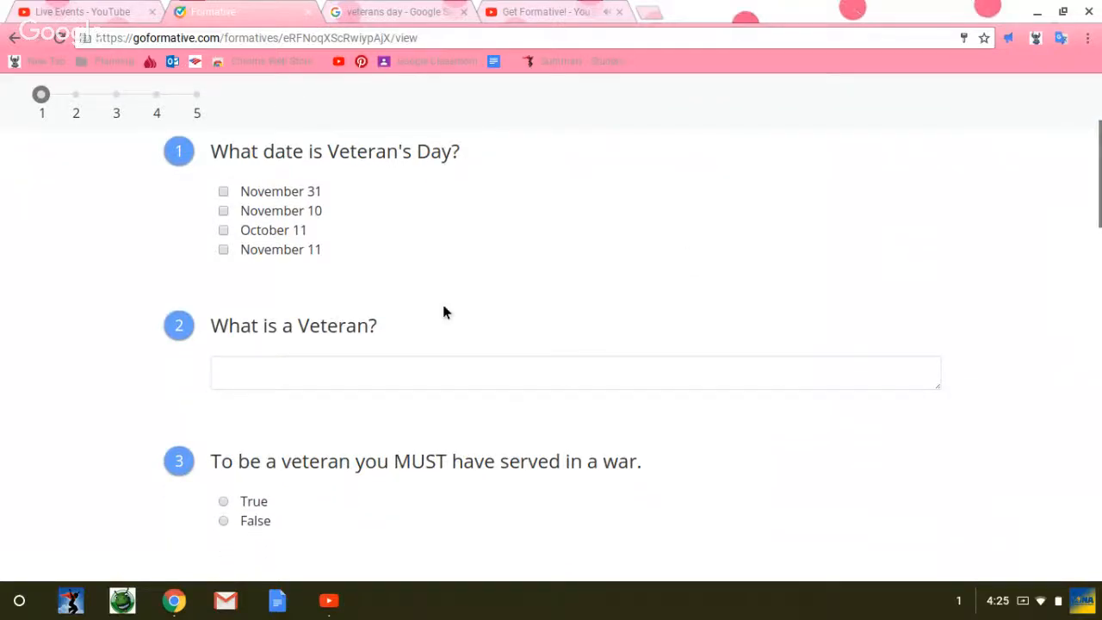
click(223, 250)
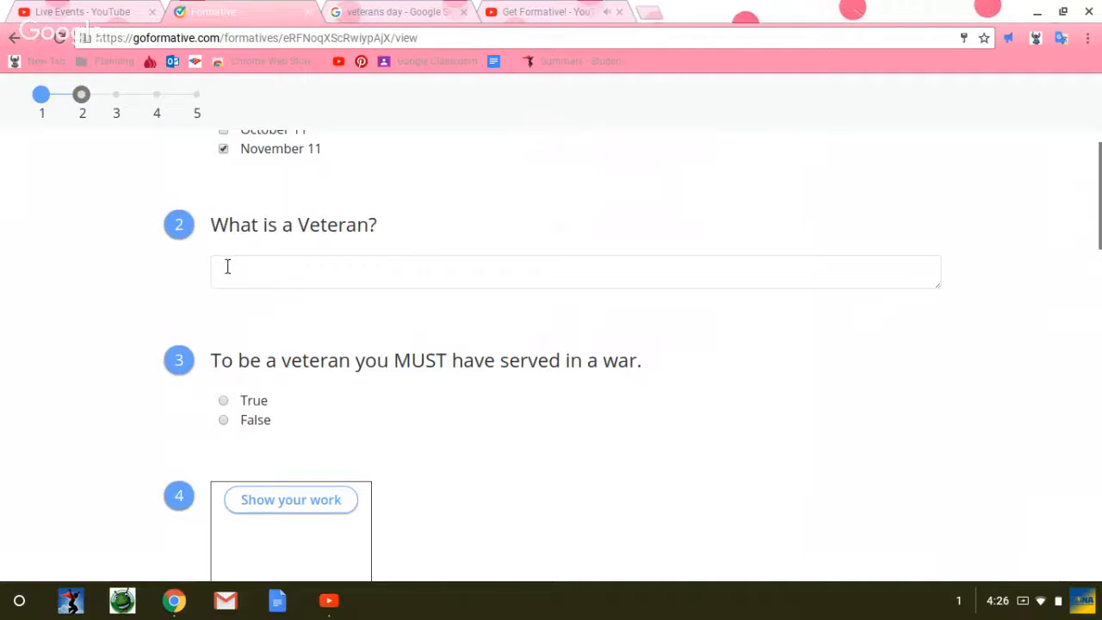
Step: Answer question 2, "What is a Veteran?", with "A man or woman who served in the military"
click(227, 267)
text(A man or wom)
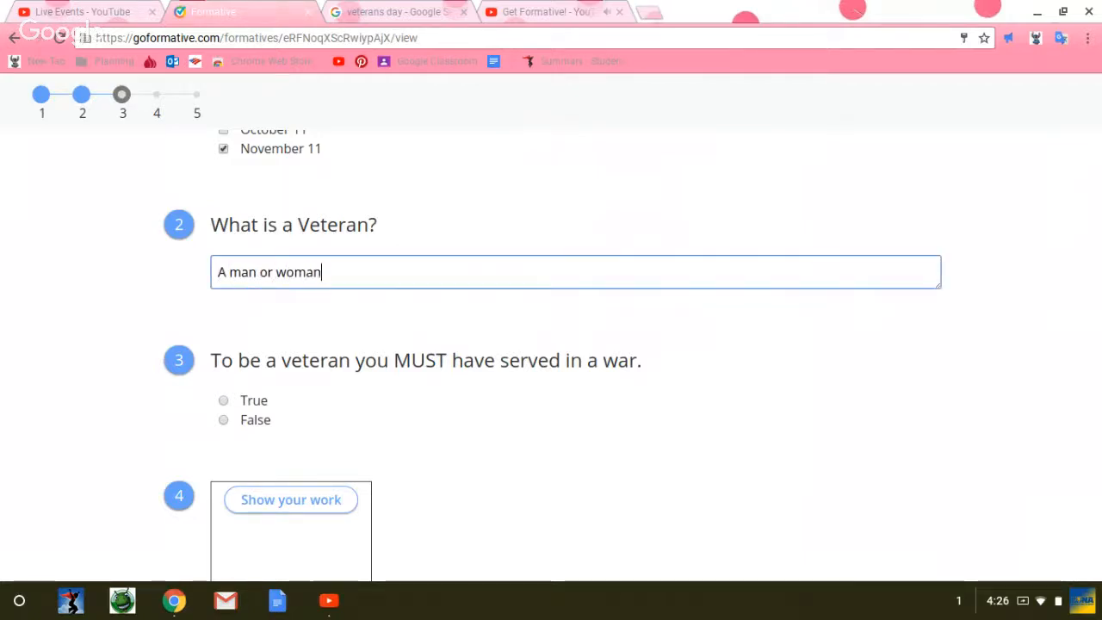
text(an who)
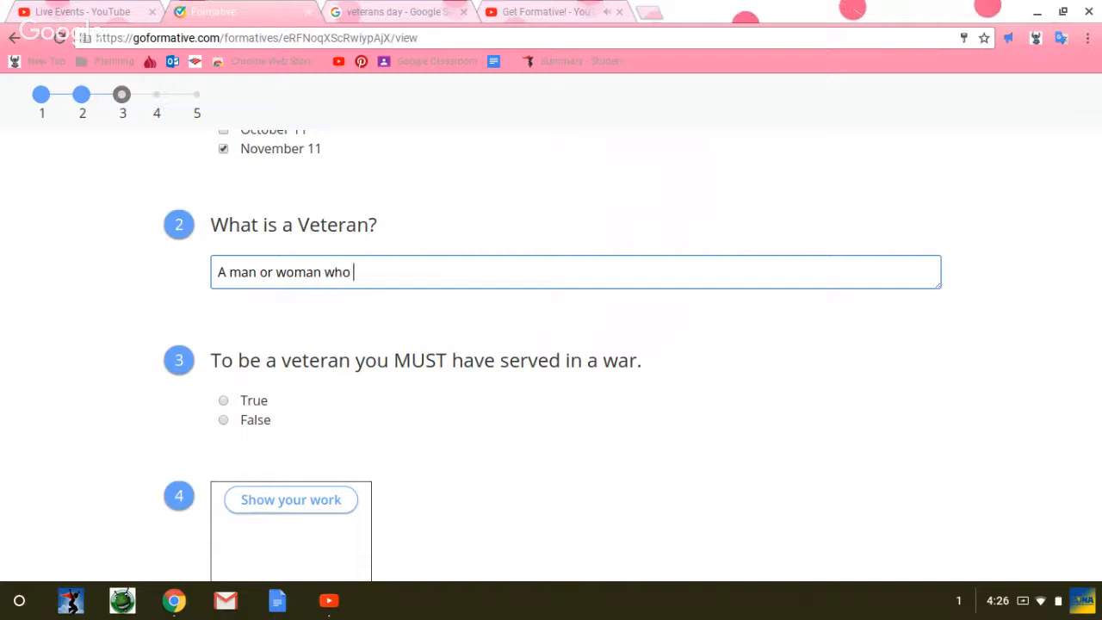
text( served in th)
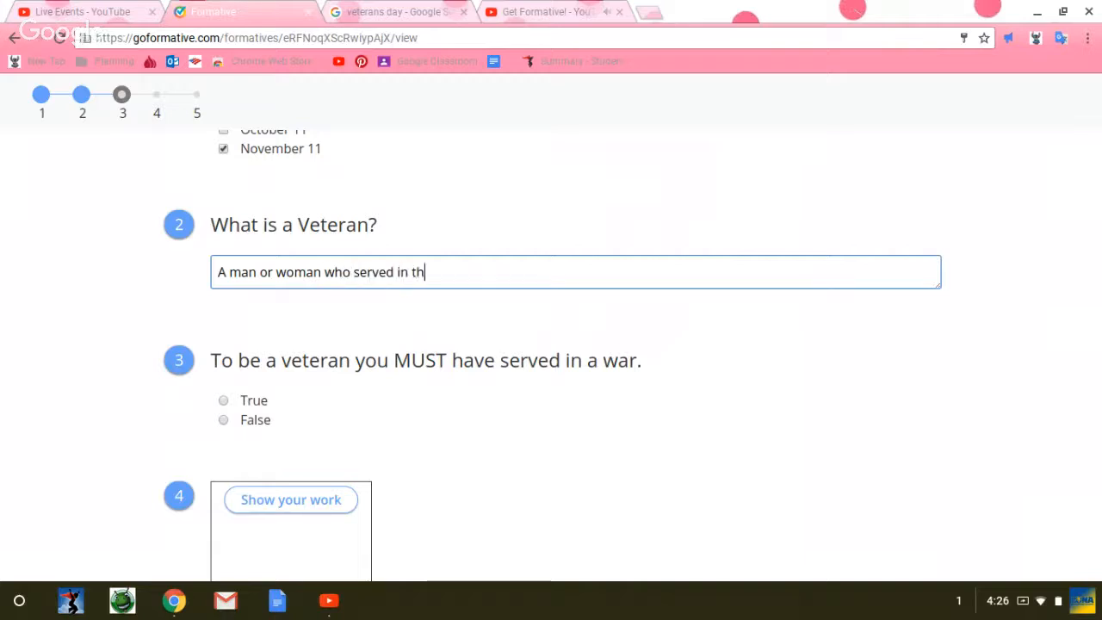
text(e military)
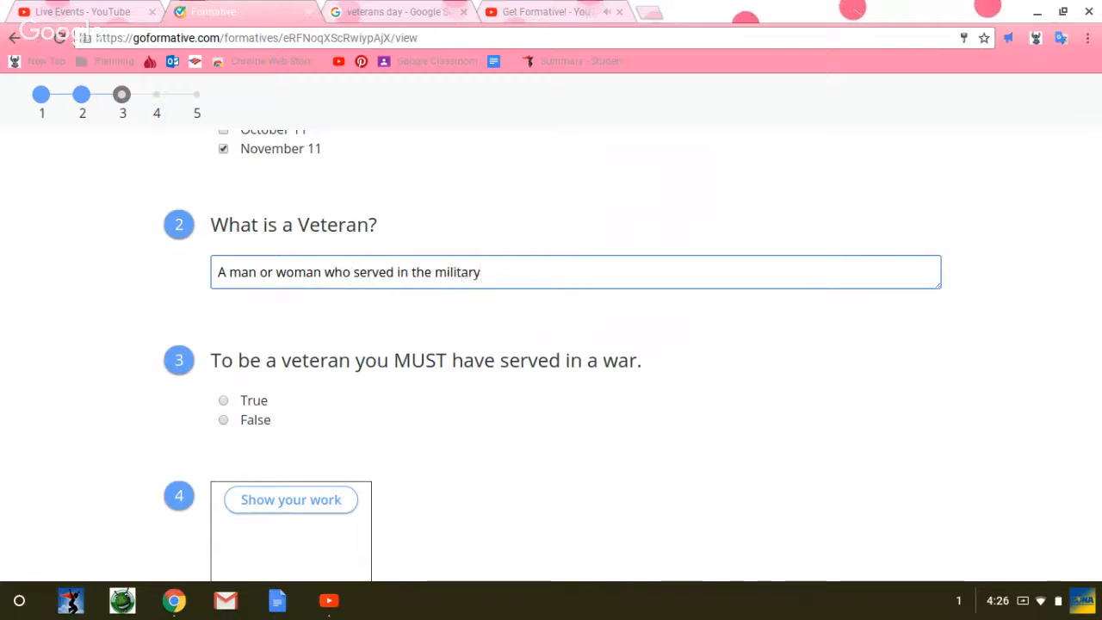
Step: Answer question 3 with False and question 5 with "Because Veterans sacrificed for their country and they deserve our respect and honor."
click(222, 419)
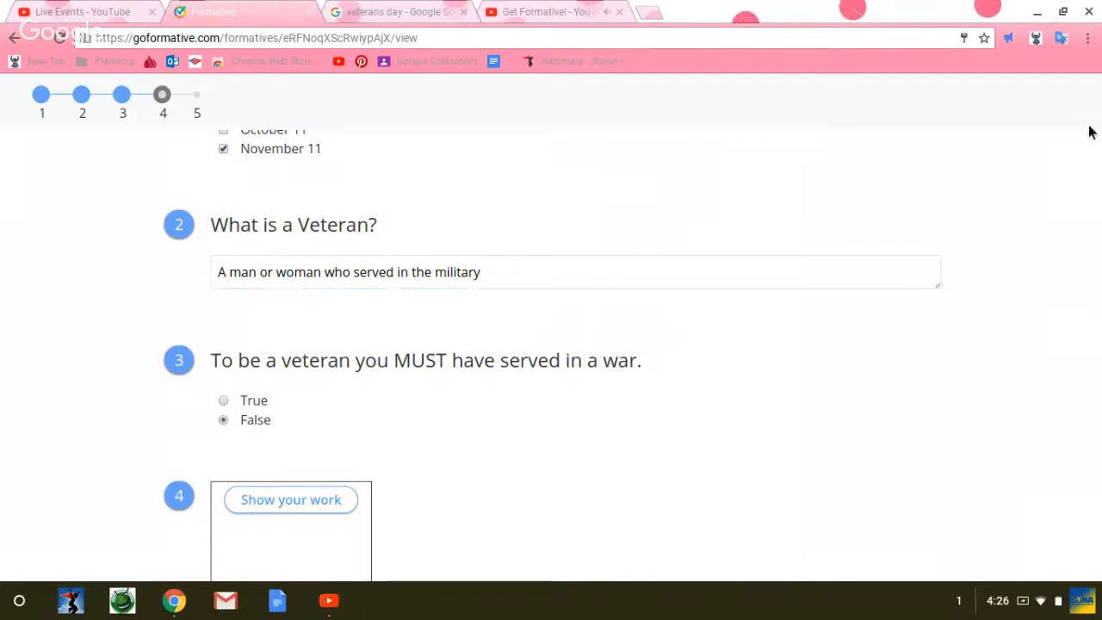
drag(1096, 168, 1097, 272)
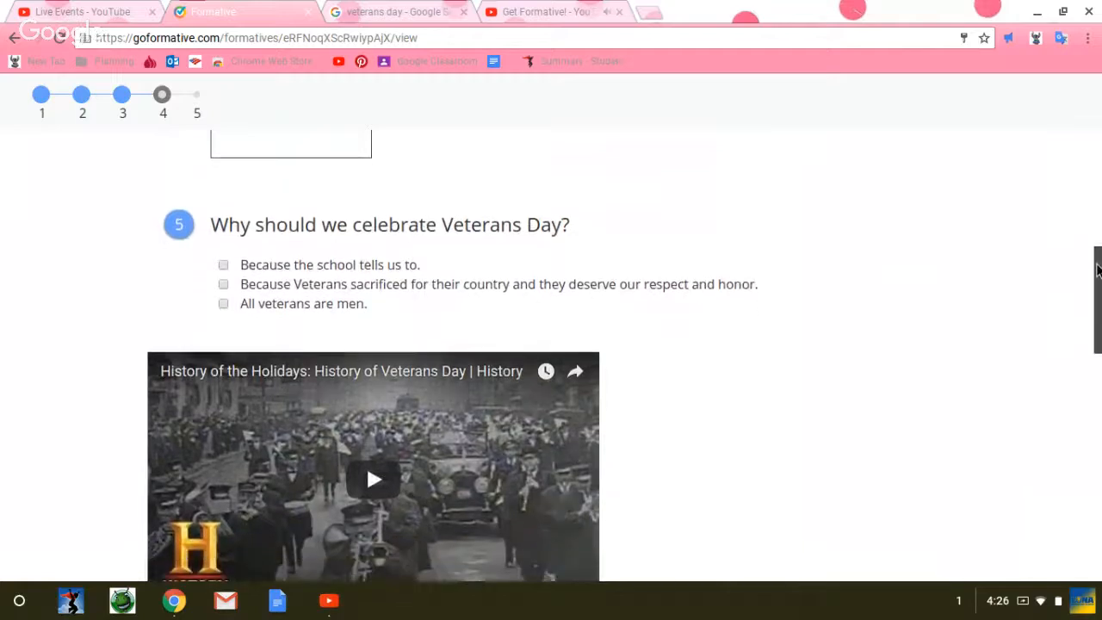
click(223, 284)
Step: Draw a looped ribbon in black on question 4's Show your work canvas and finish the drawing
drag(1090, 328, 1084, 582)
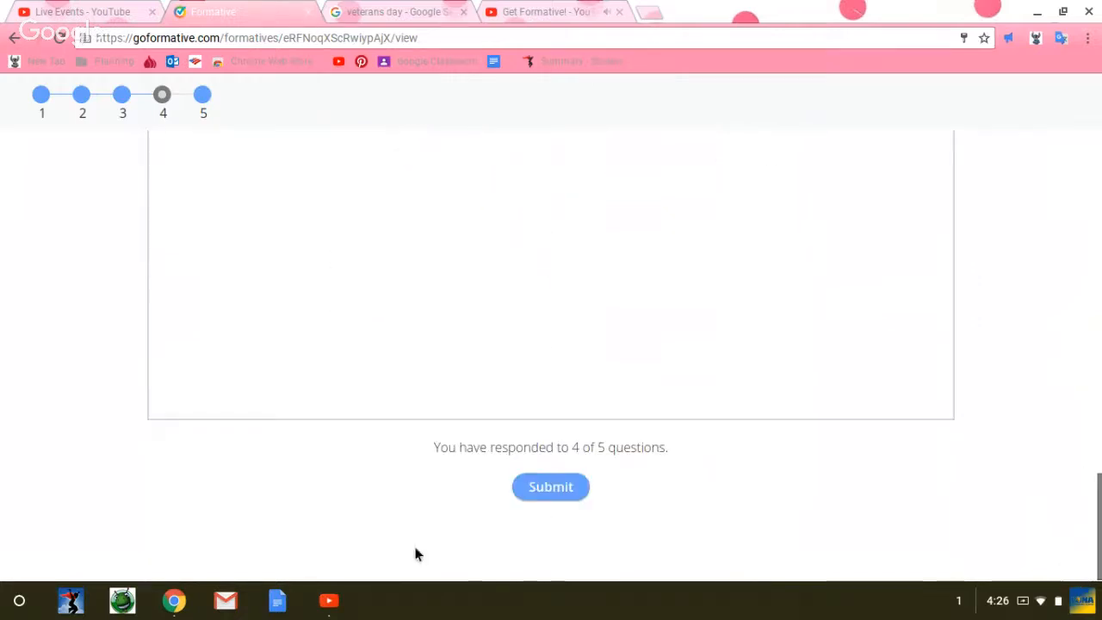
mouse_move(1098, 431)
mouse_down()
mouse_move(1098, 344)
mouse_move(1087, 546)
mouse_move(1098, 238)
mouse_up()
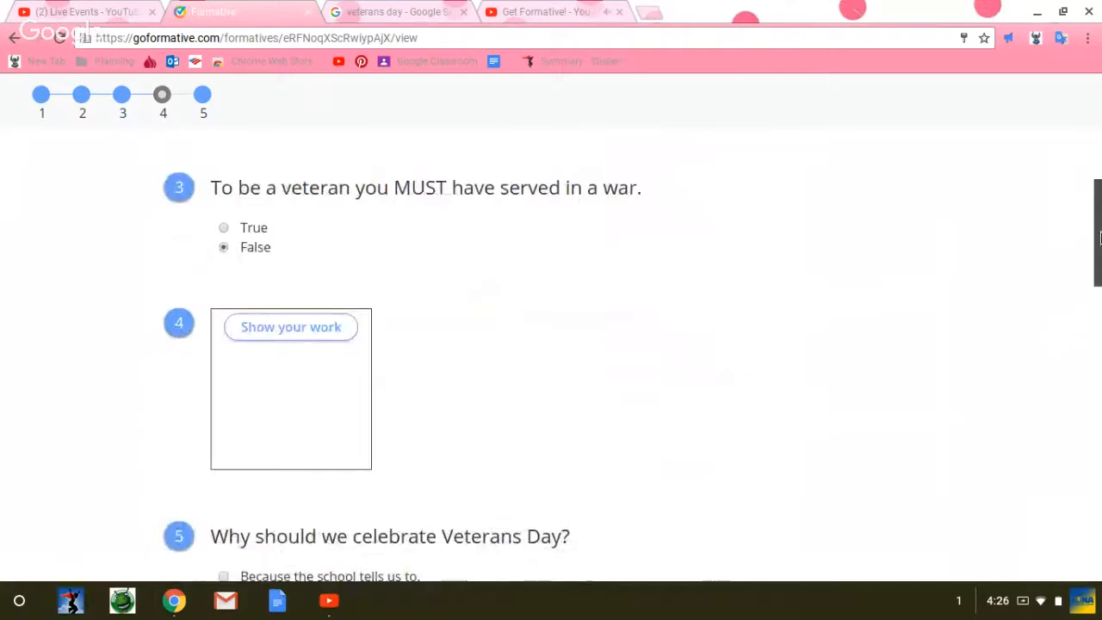
click(300, 329)
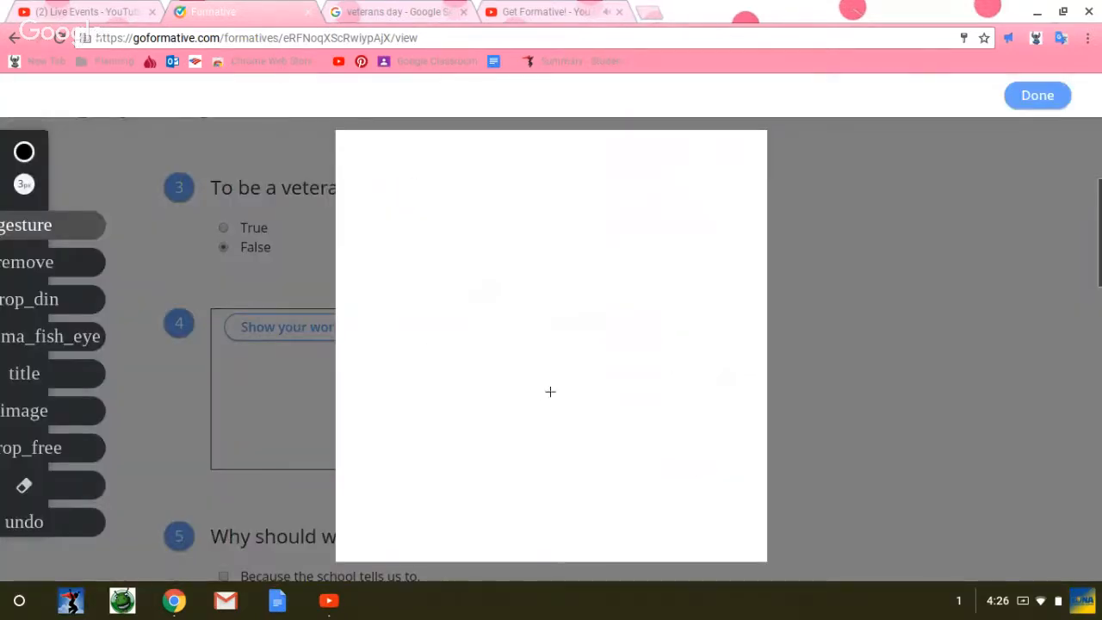
drag(522, 409, 552, 345)
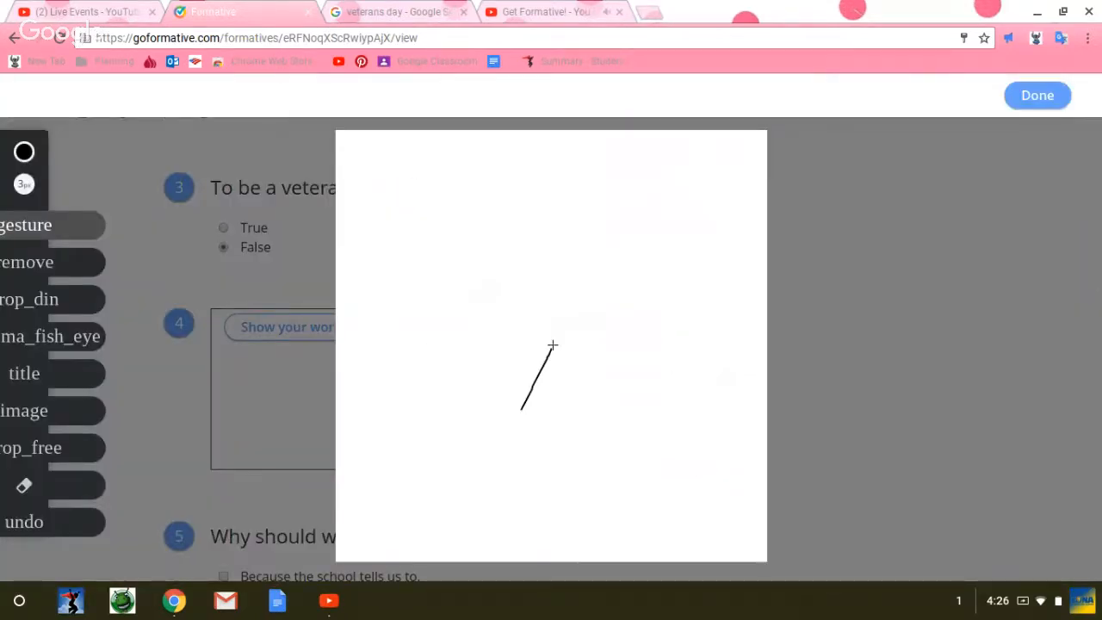
drag(531, 244, 530, 274)
drag(562, 332, 586, 384)
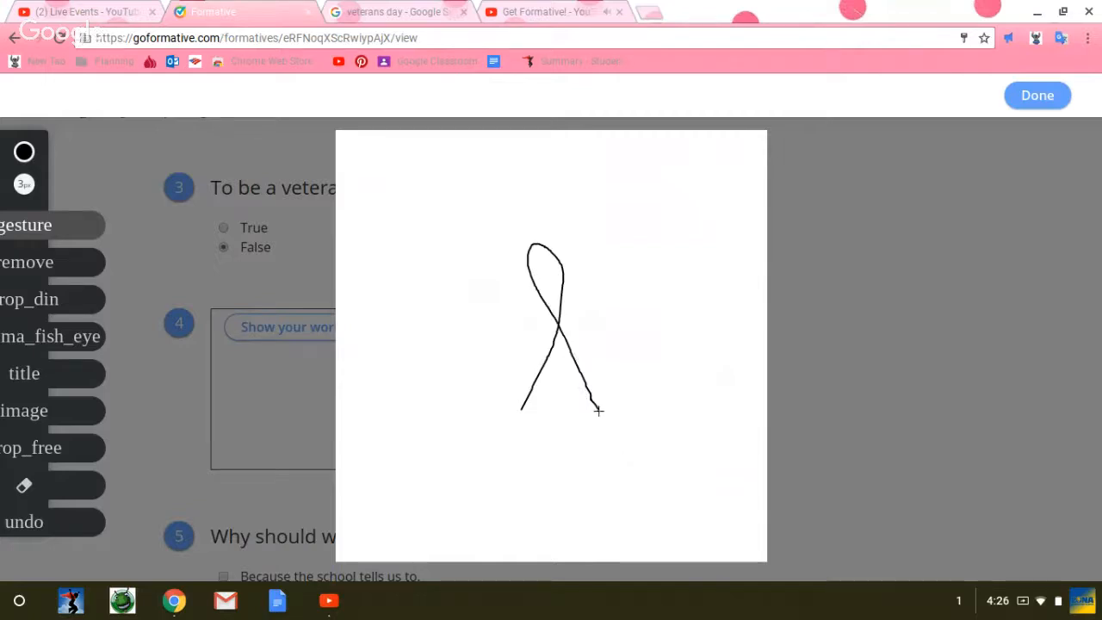
click(1038, 97)
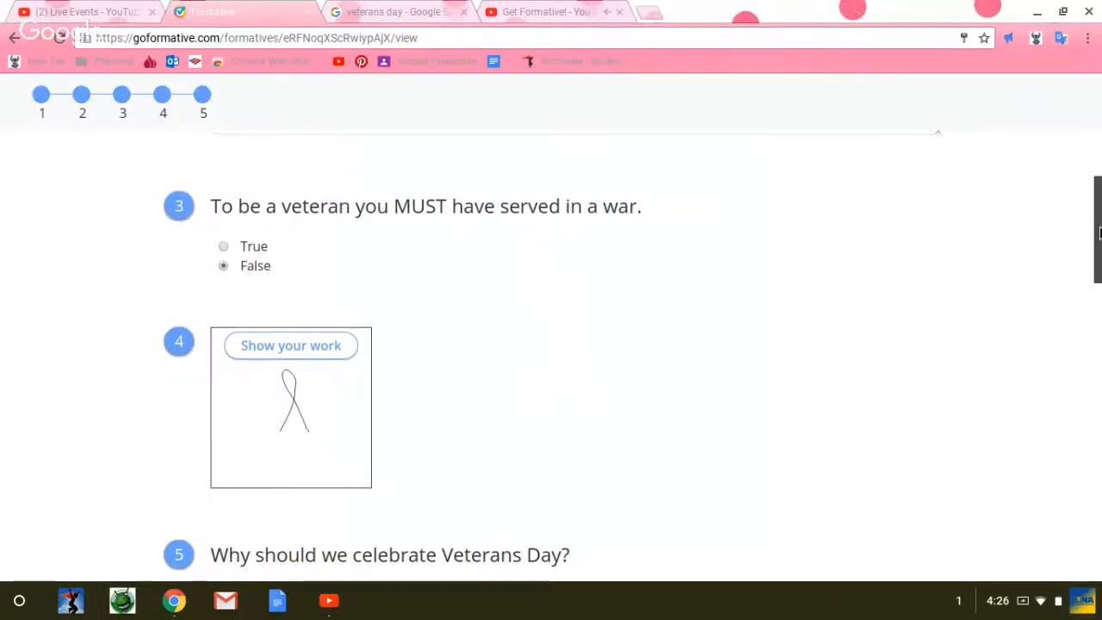
Step: Submit the Veteran's Day responses, confirm the submission and close the resulting message
drag(1097, 186, 1090, 498)
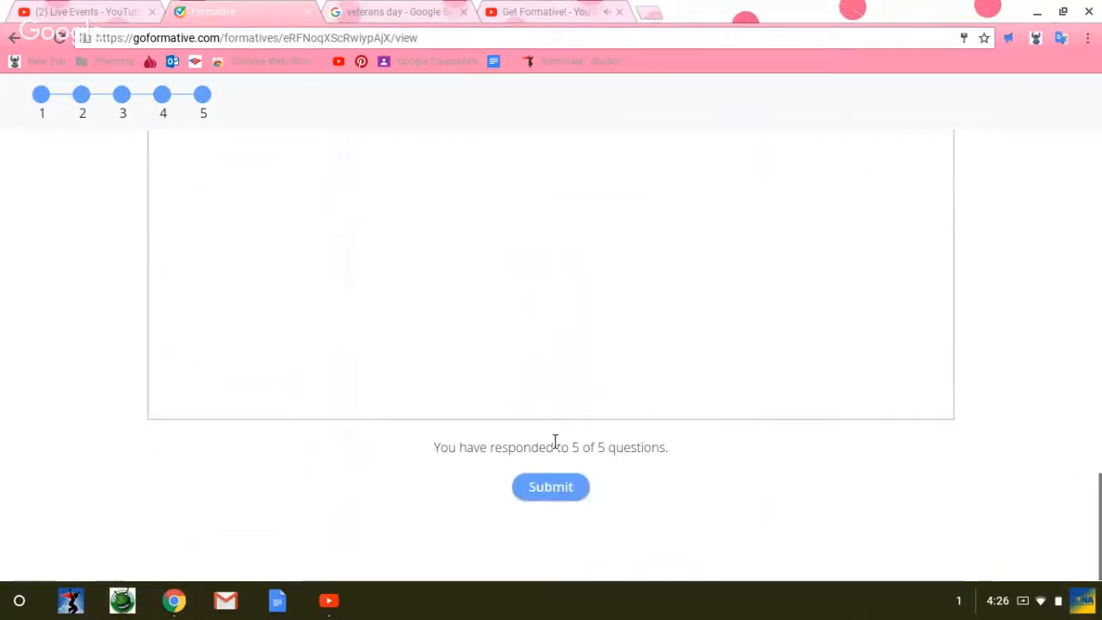
click(556, 490)
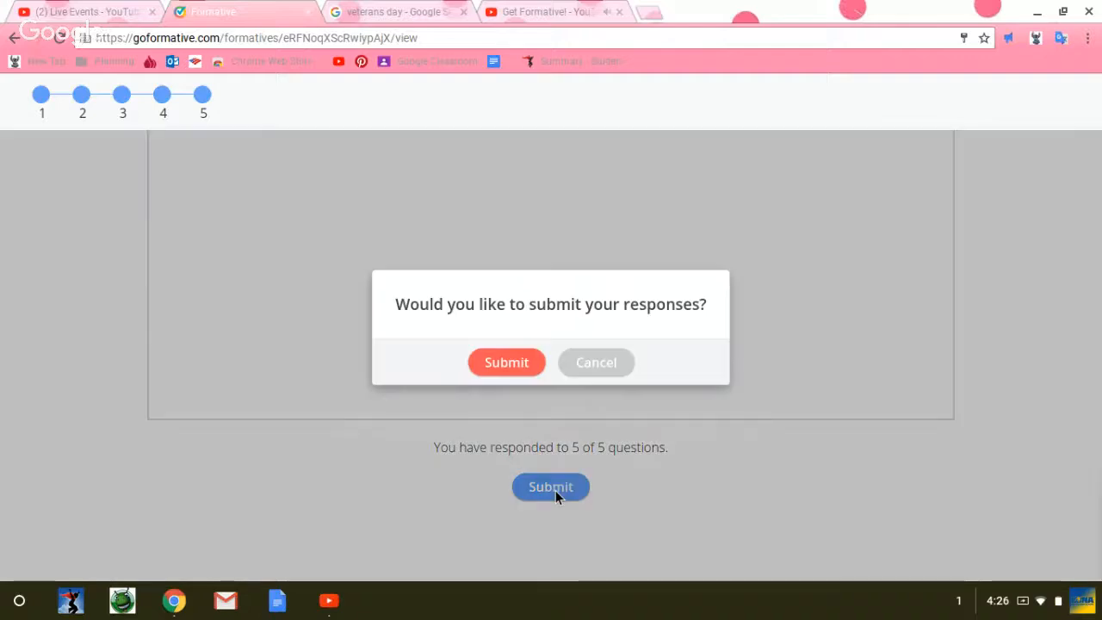
click(511, 372)
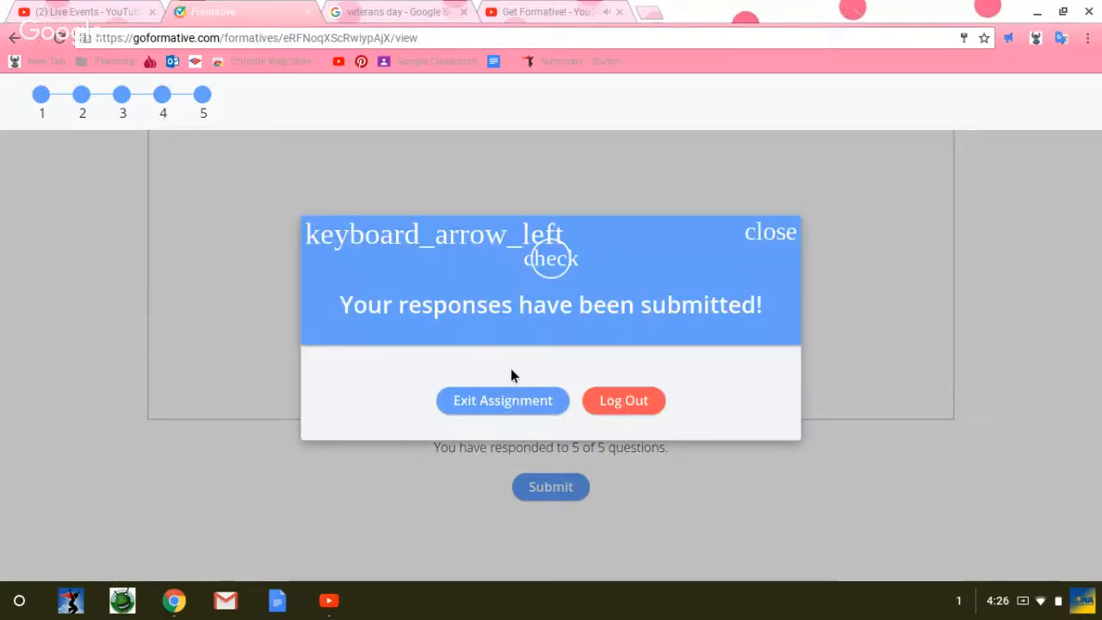
click(772, 234)
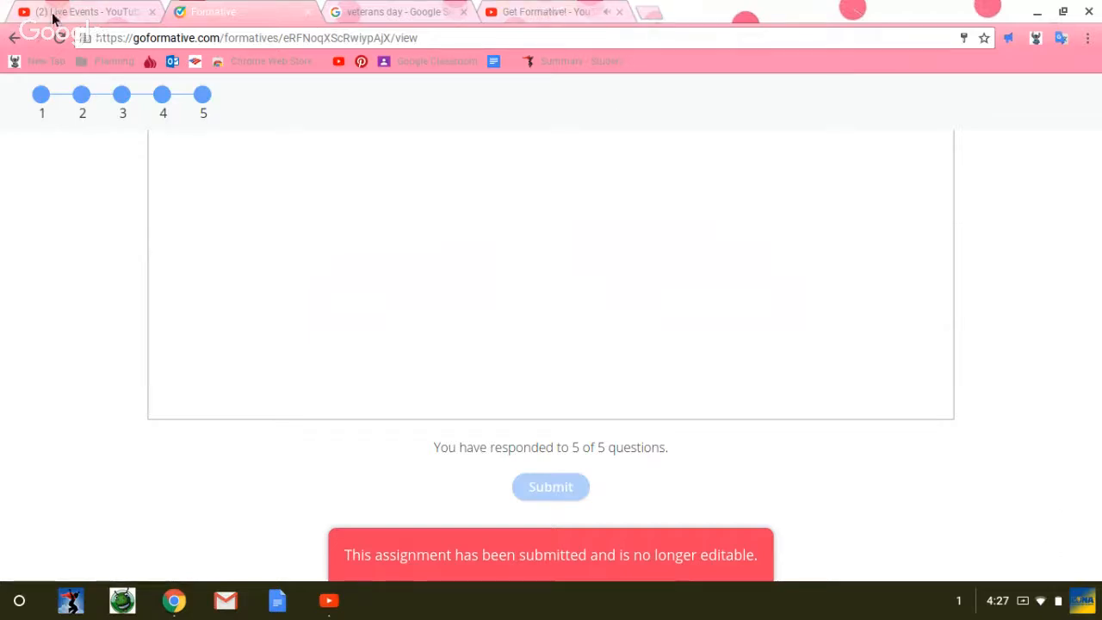
Step: Reopen the submitted Veteran's Day assignment from the student's list to view it, and return to the list
click(14, 38)
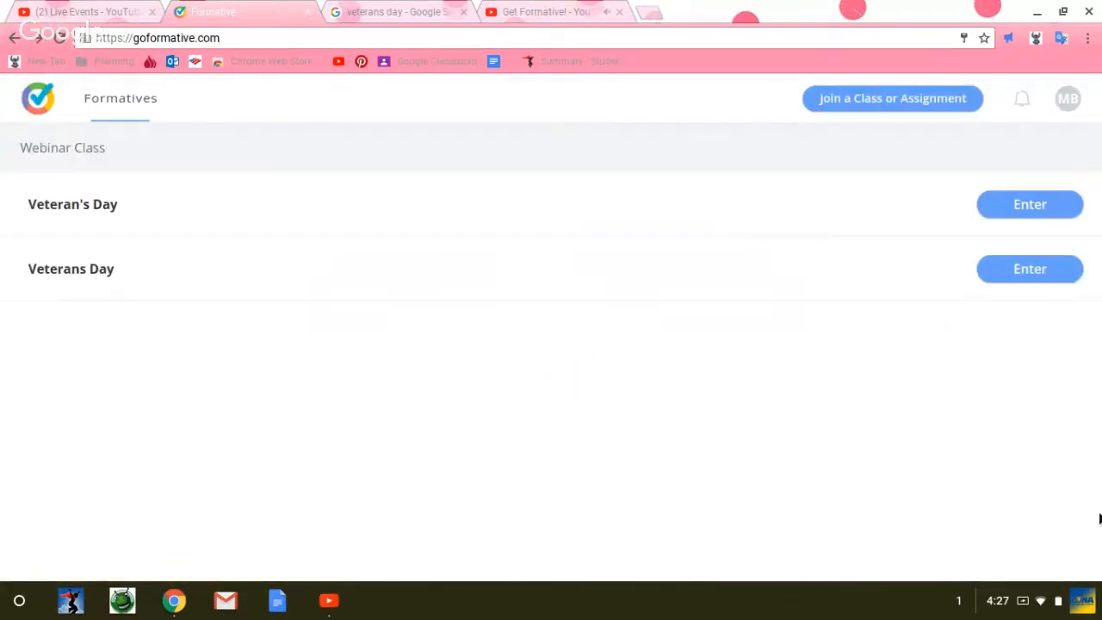
click(1031, 206)
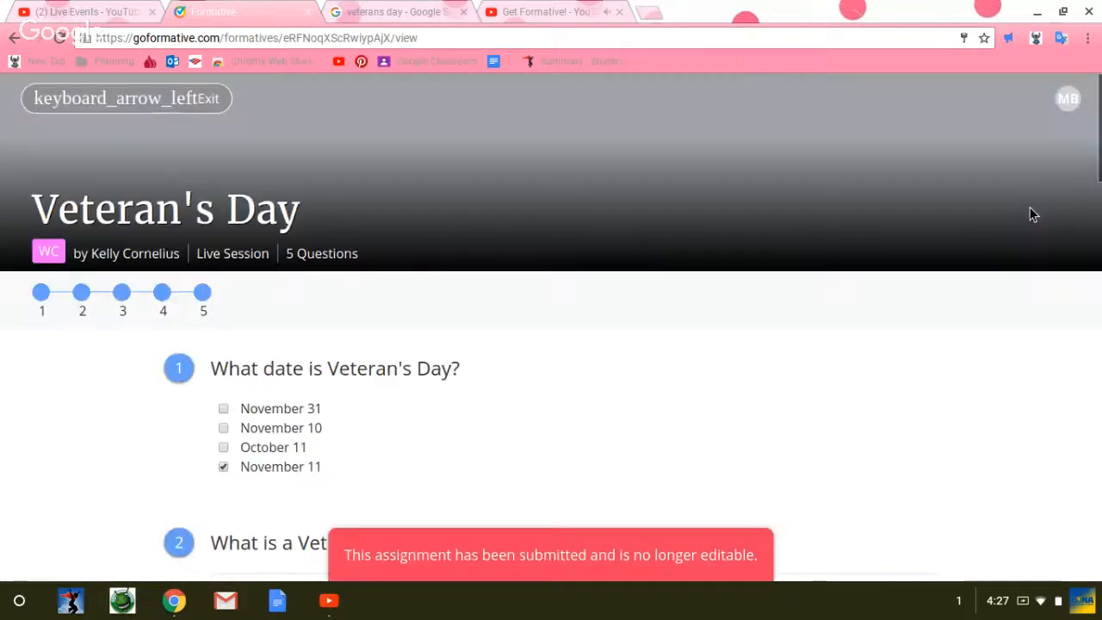
click(16, 42)
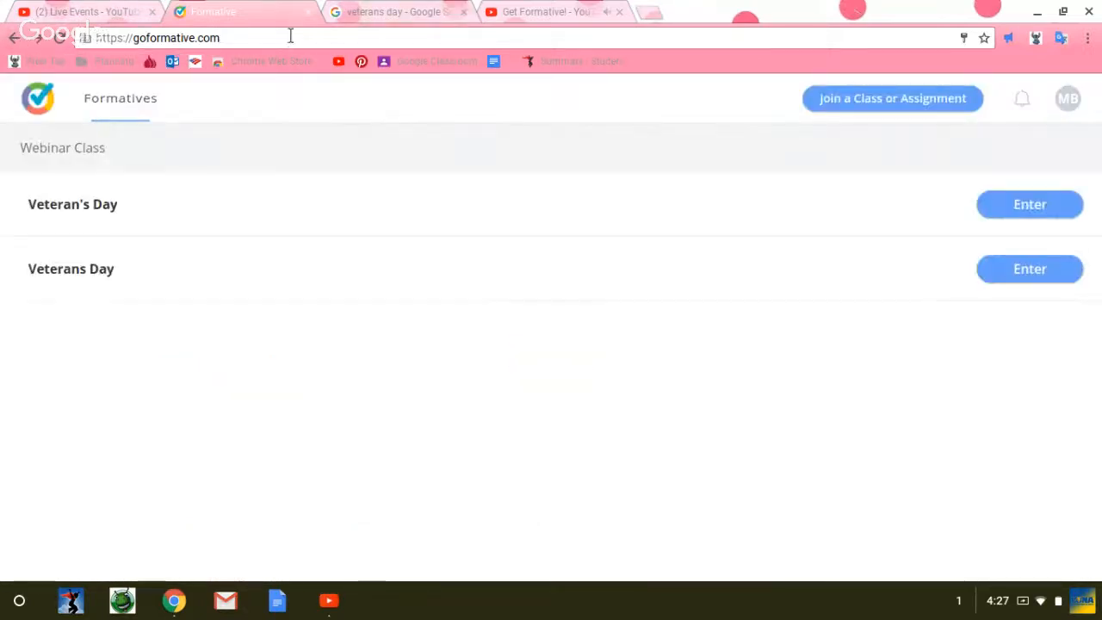
Step: Search the web for "goformative" and open Formative's login page from the results
click(290, 36)
text(goformative)
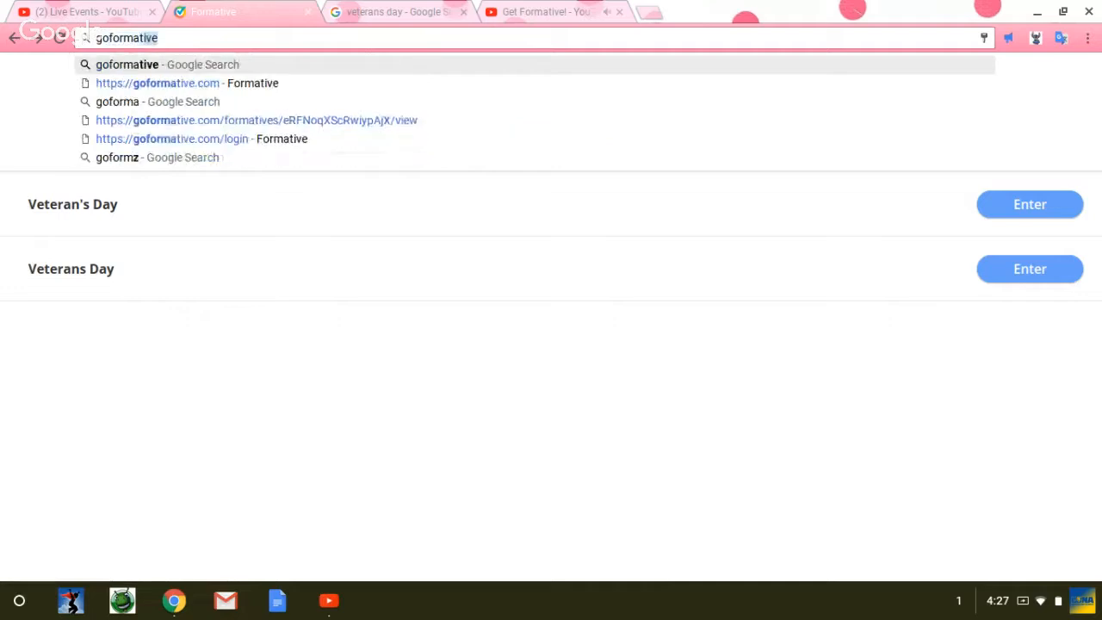
key(Return)
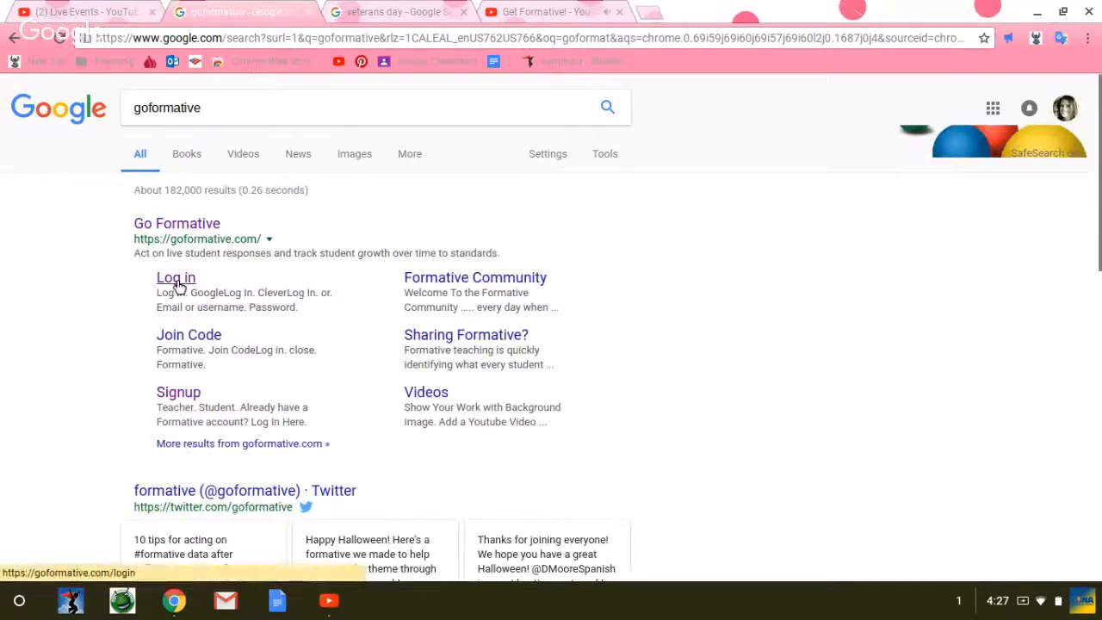
right_click(177, 285)
click(168, 281)
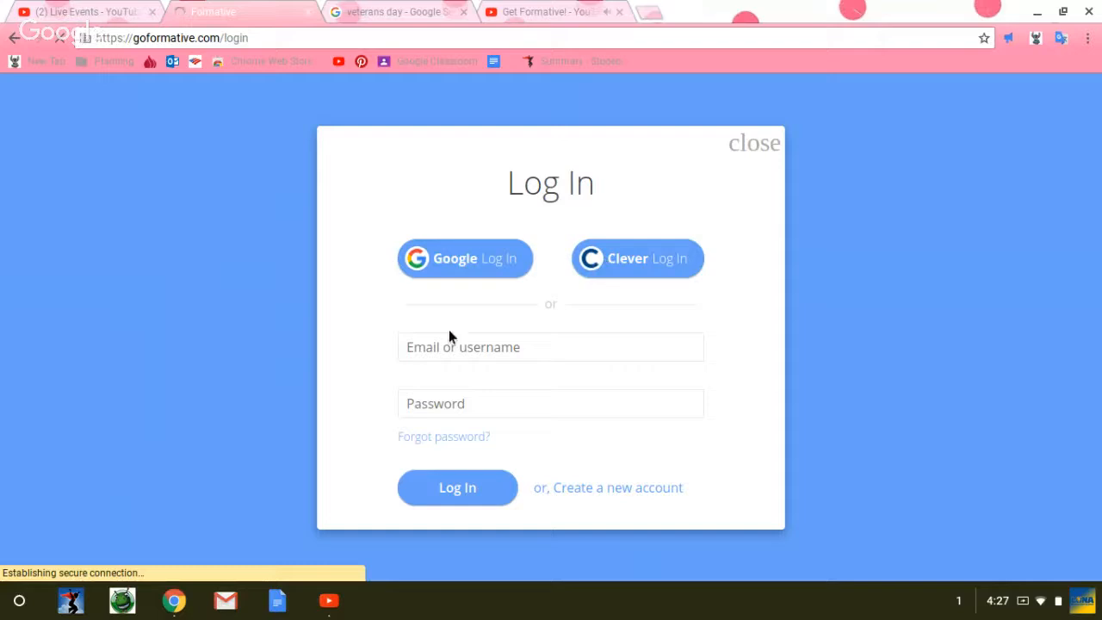
Step: Log in to Formative as the teacher with the account e-mail and password
click(406, 355)
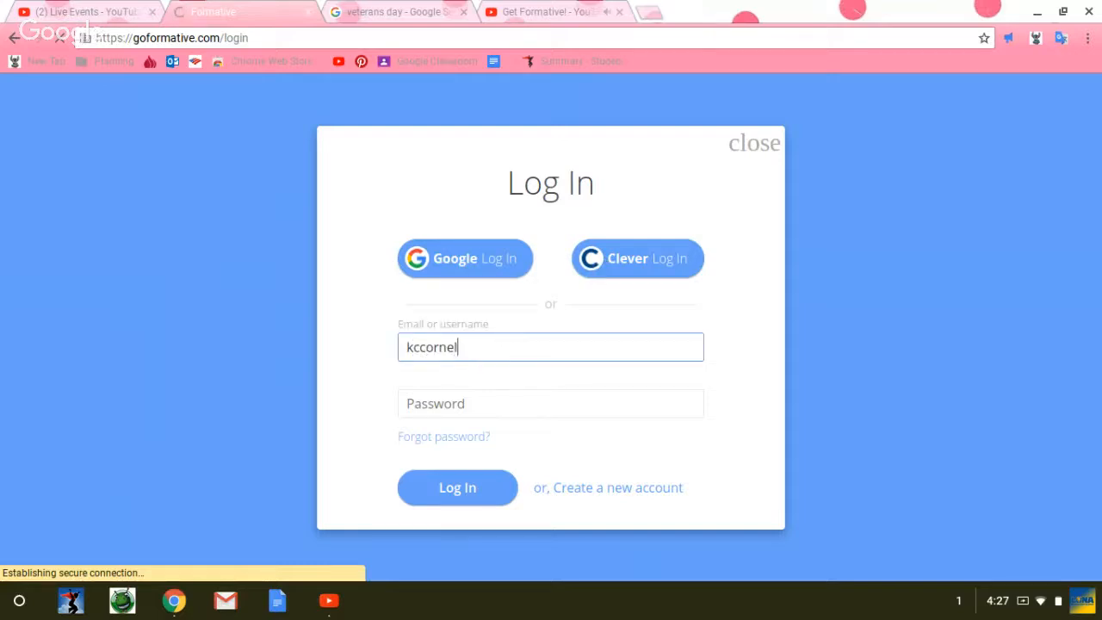
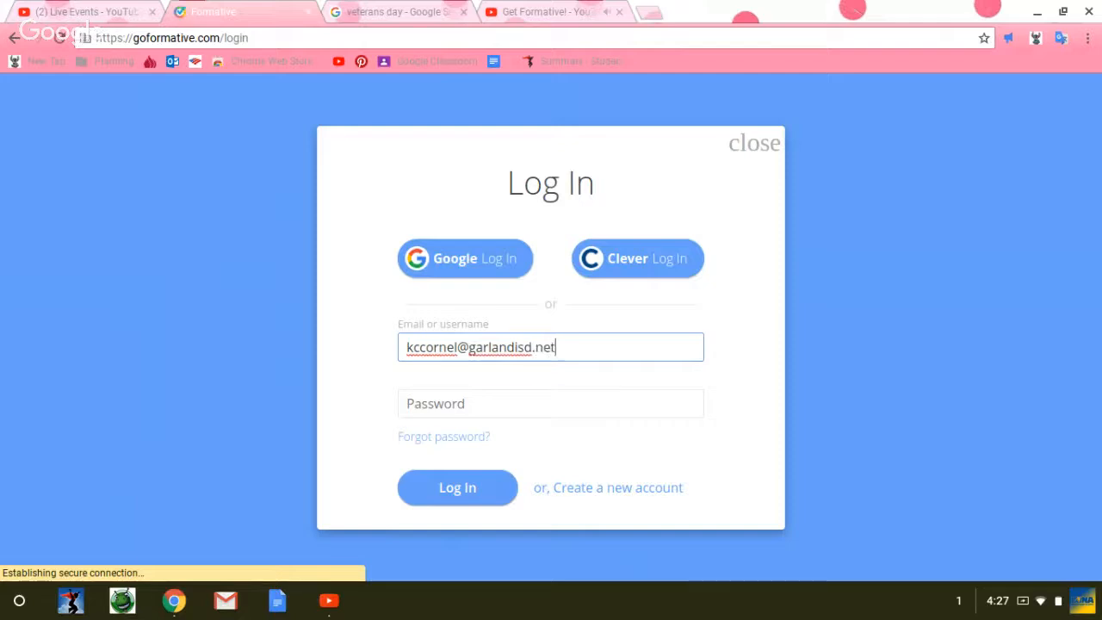
key(Tab)
text(•••)
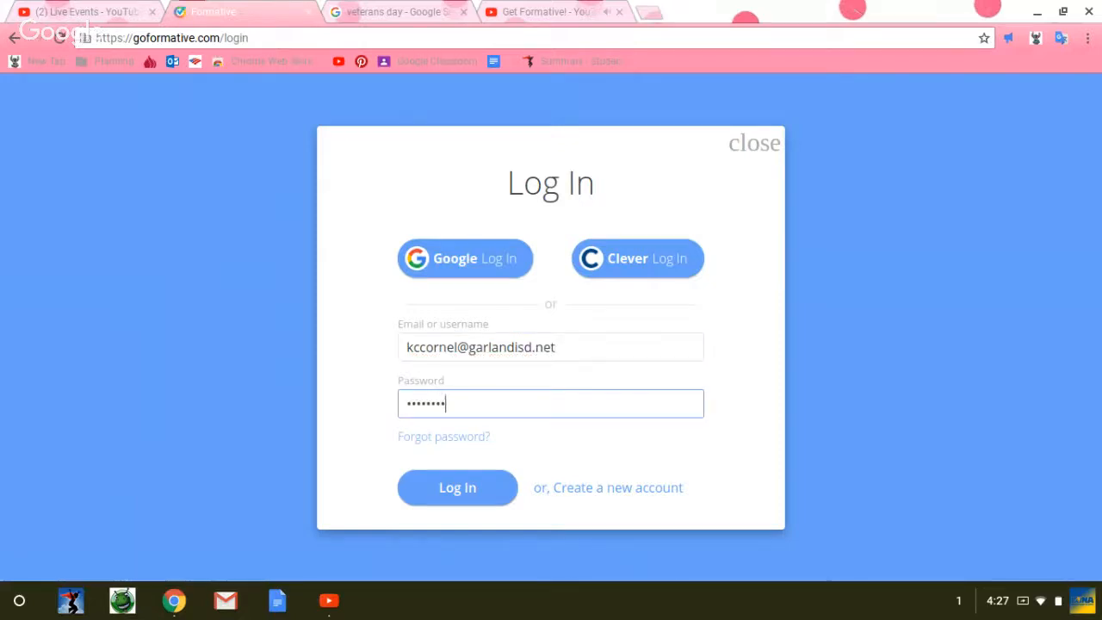
text(•••••)
key(Return)
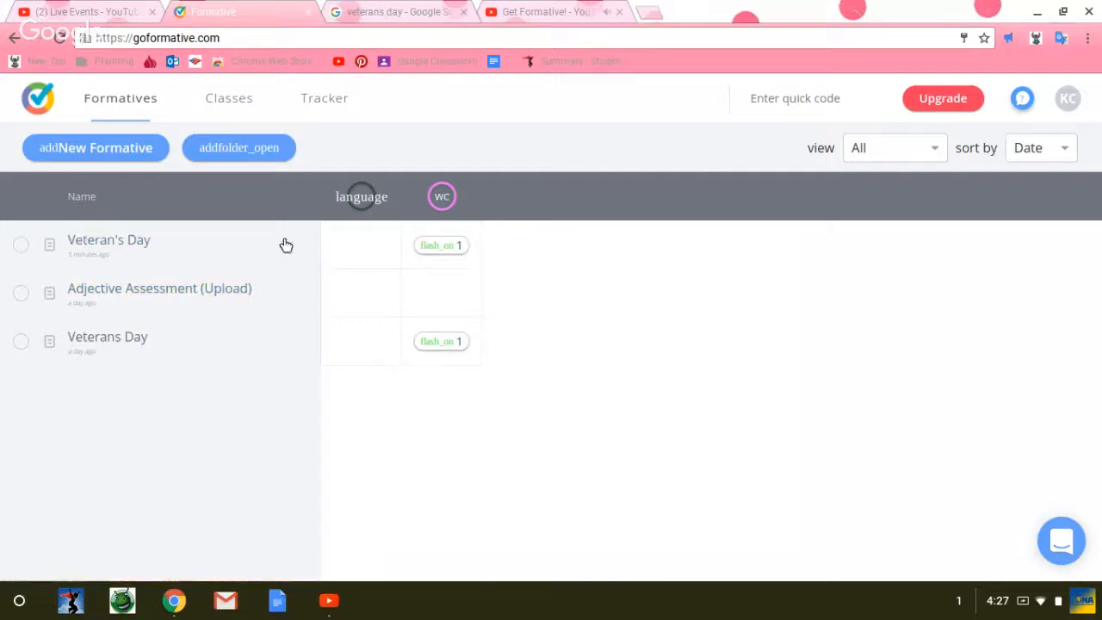
Step: Open the Veteran's Day formative to look over its questions, and return to the formatives list
click(131, 243)
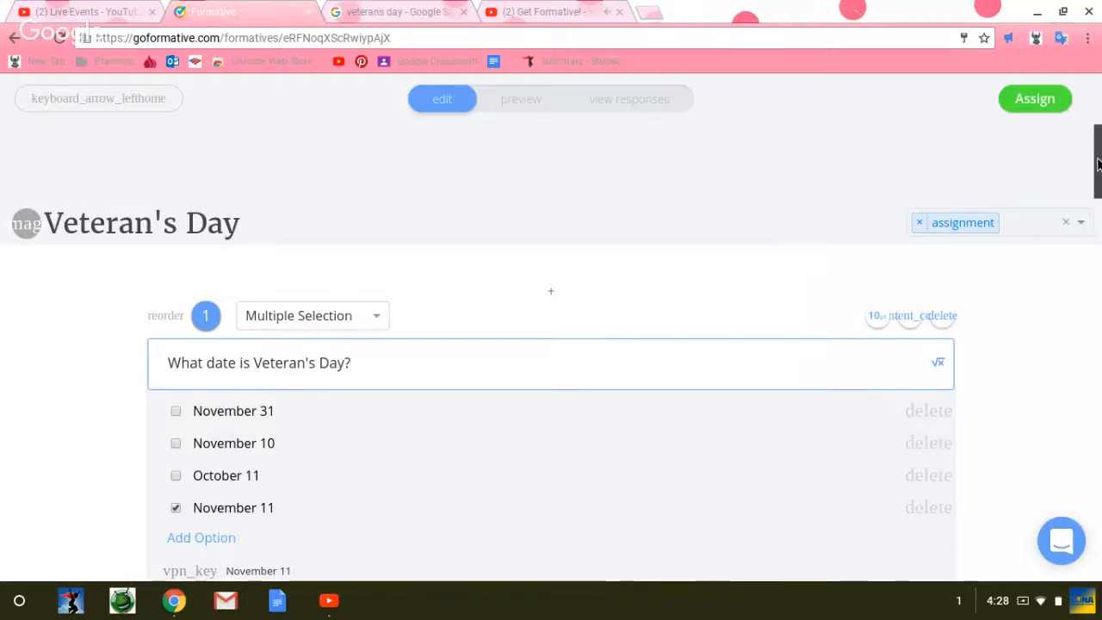
mouse_move(1099, 163)
mouse_down()
mouse_move(1099, 189)
mouse_move(1099, 153)
mouse_up()
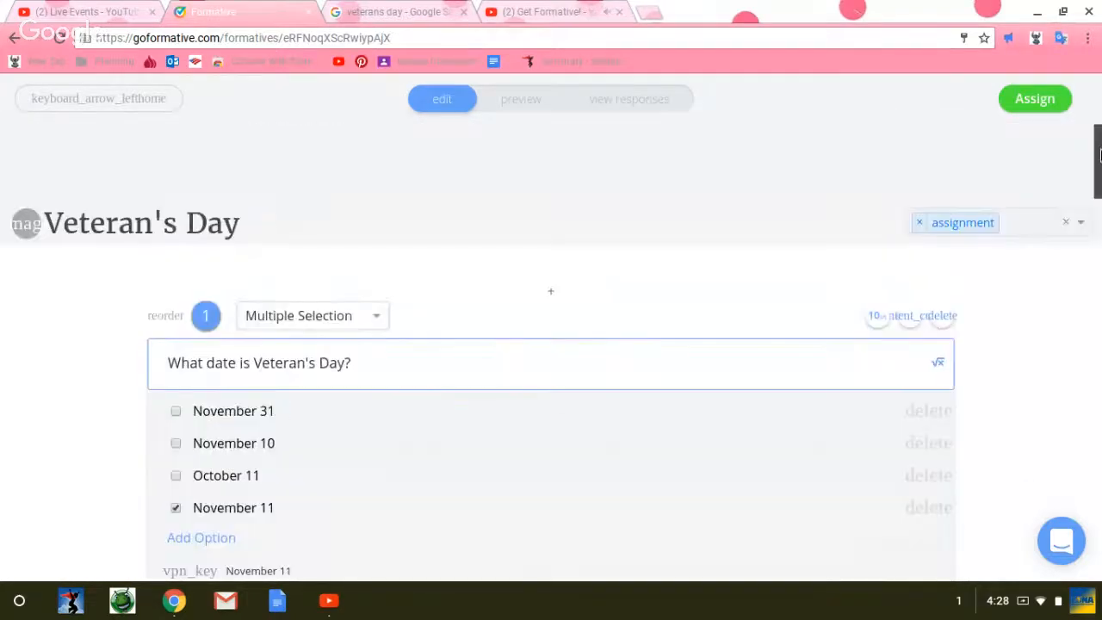
click(17, 40)
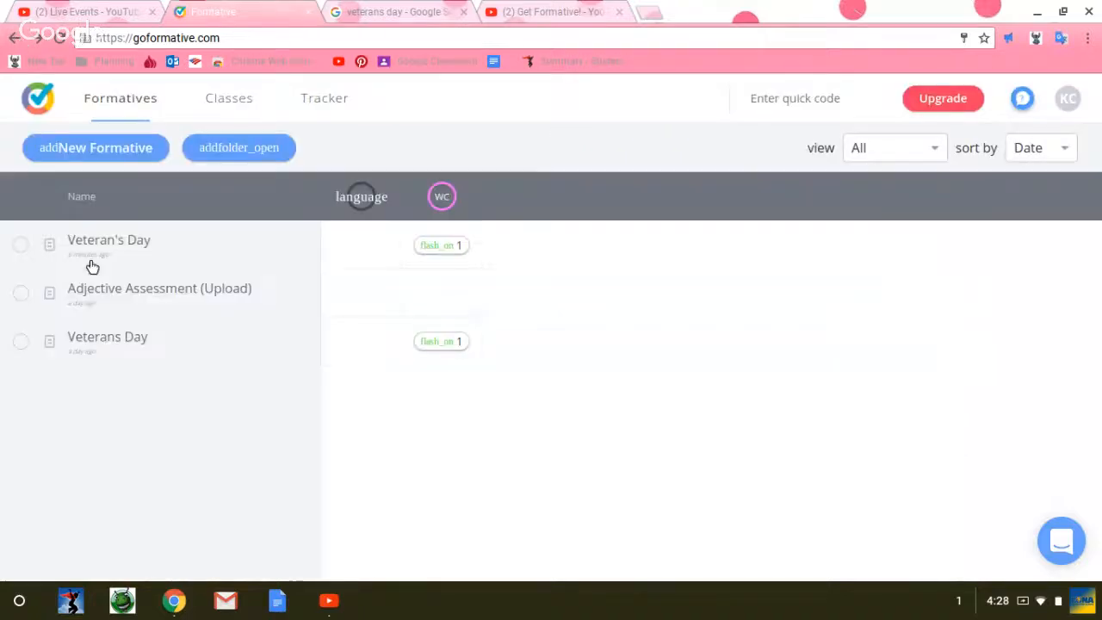
Step: Open the WC class's Veteran's Day responses, call up removal of the last listed student's responses and cancel it
click(442, 246)
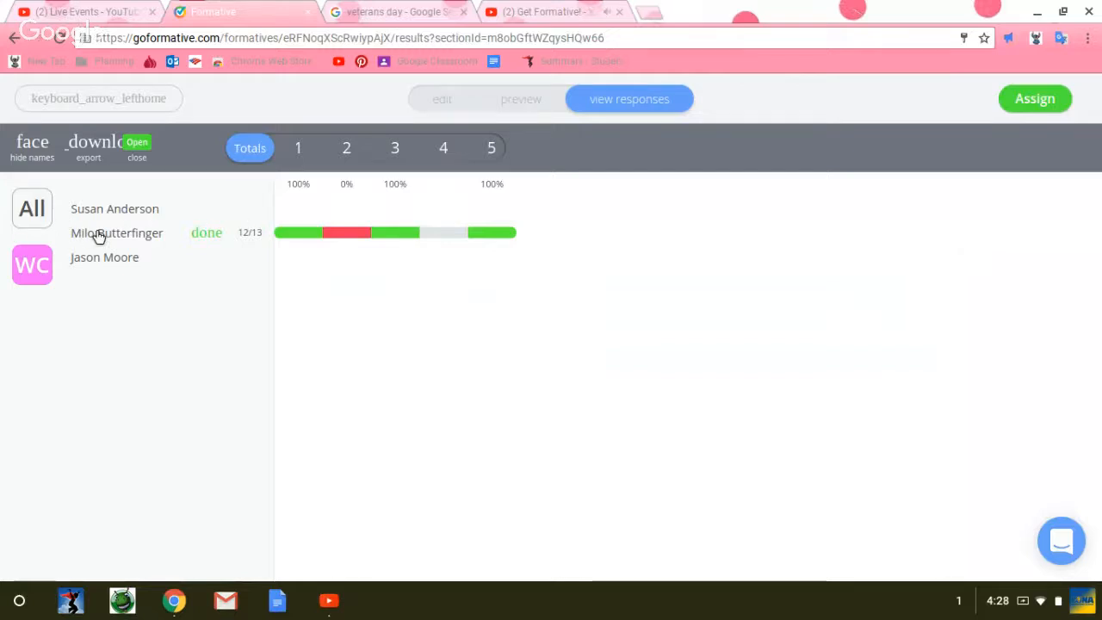
mouse_move(99, 236)
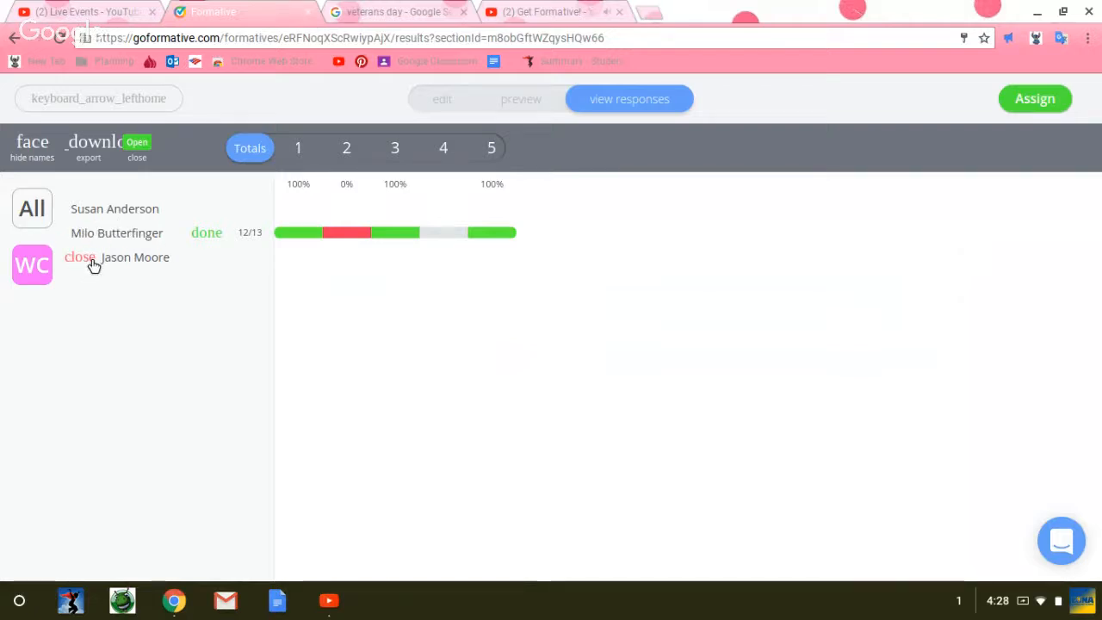
click(86, 260)
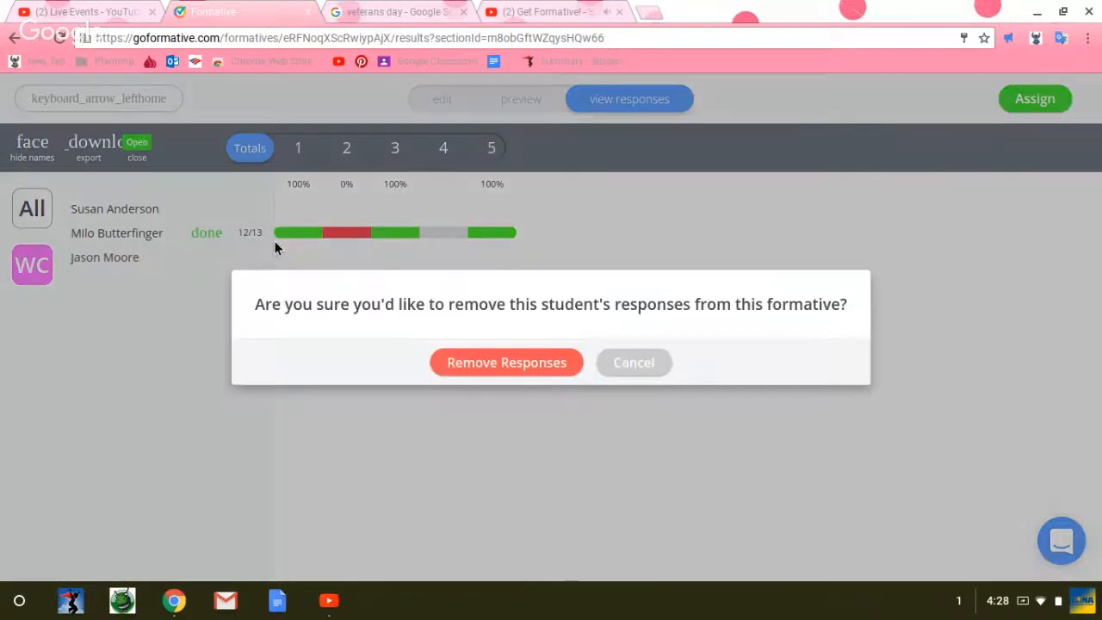
click(634, 362)
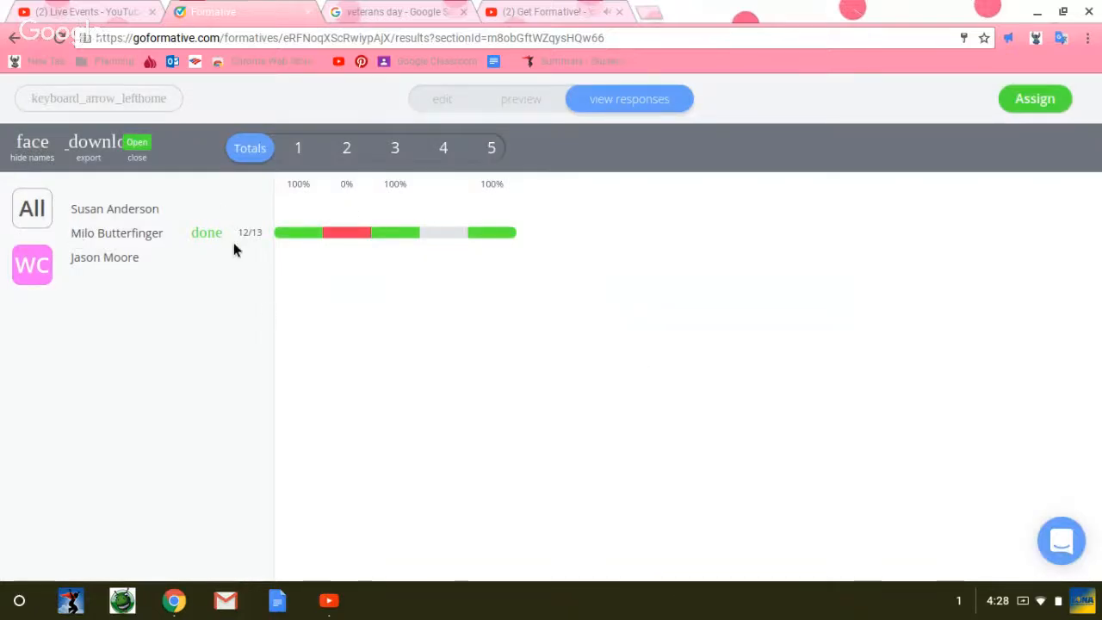
Step: View the submitted student's response to question 2, "What is a Veteran?", and return to the formatives list
click(349, 242)
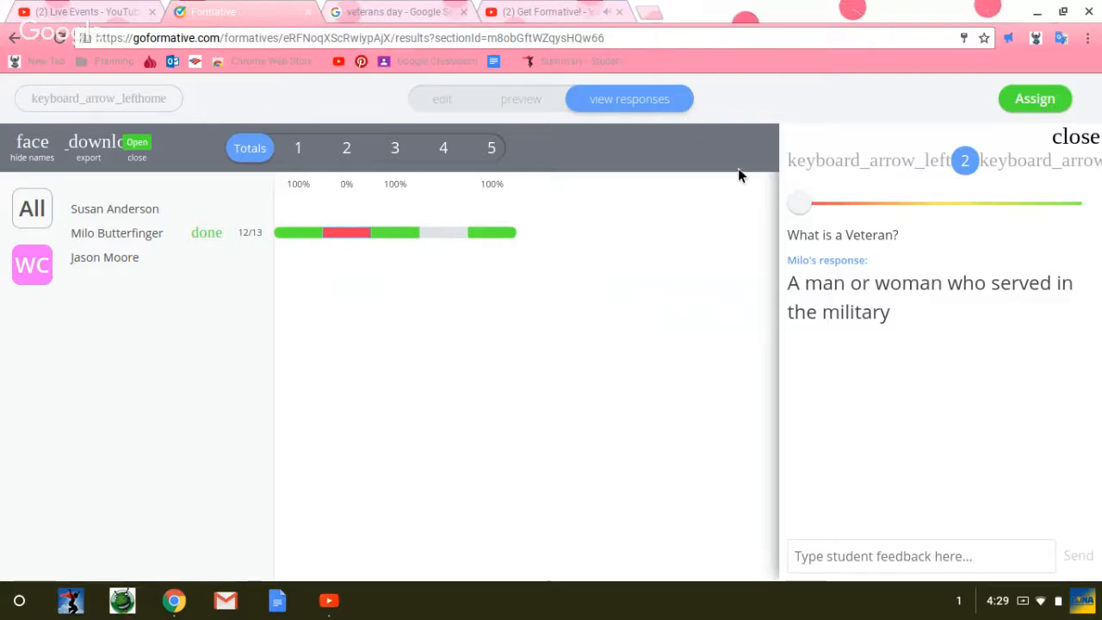
scroll(738, 176, left, 5)
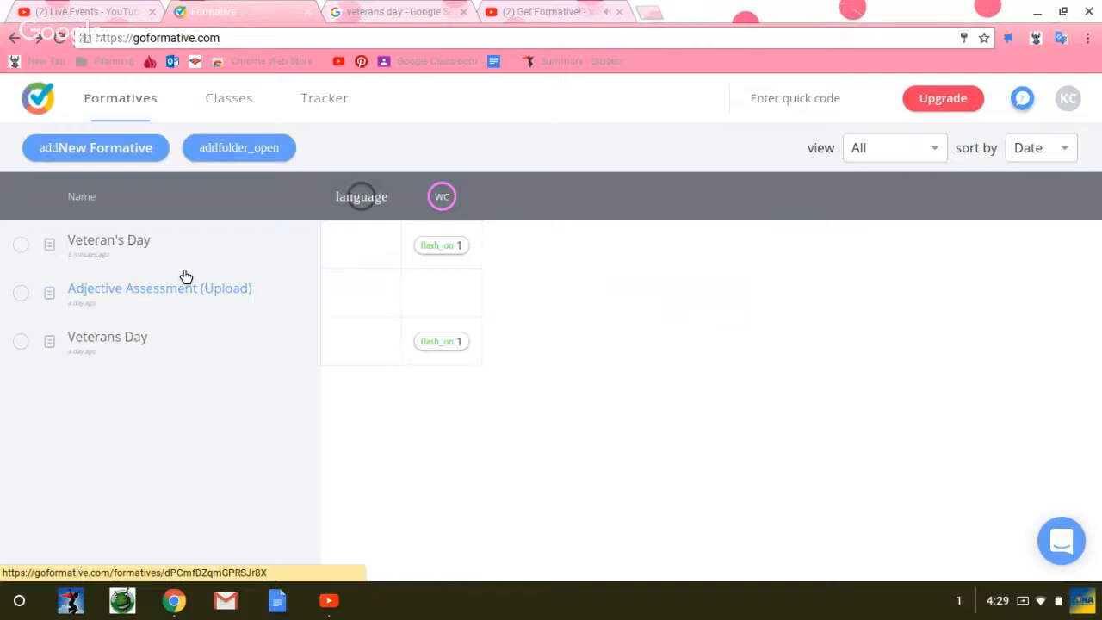
Step: Open the Adjective Assessment (Upload) formative and examine how questions are placed on the uploaded worksheet
click(181, 276)
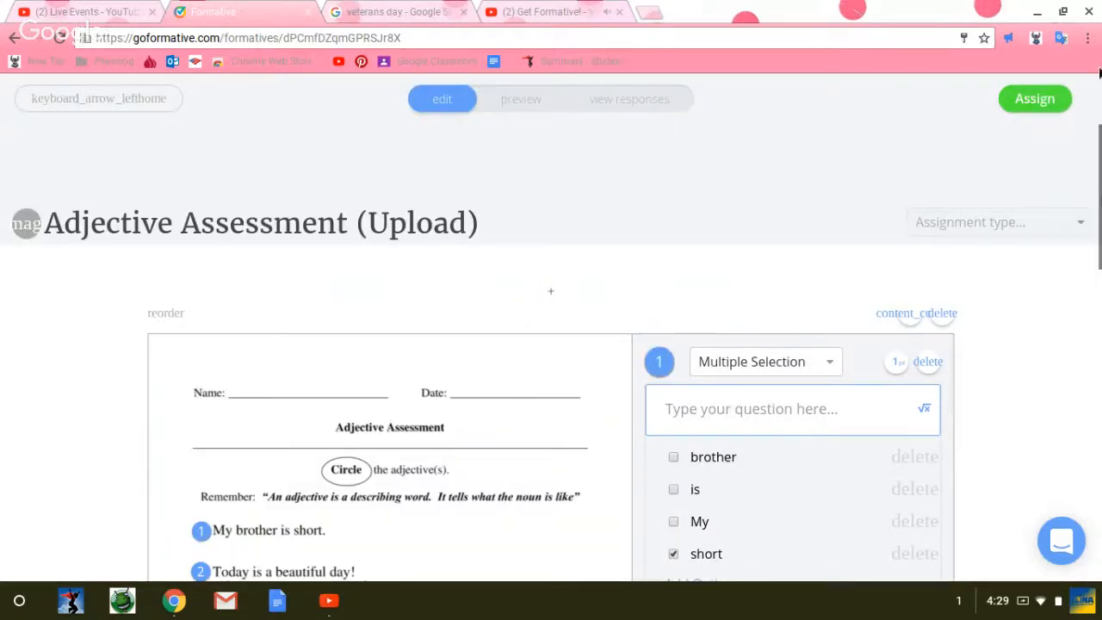
drag(1099, 153, 1097, 211)
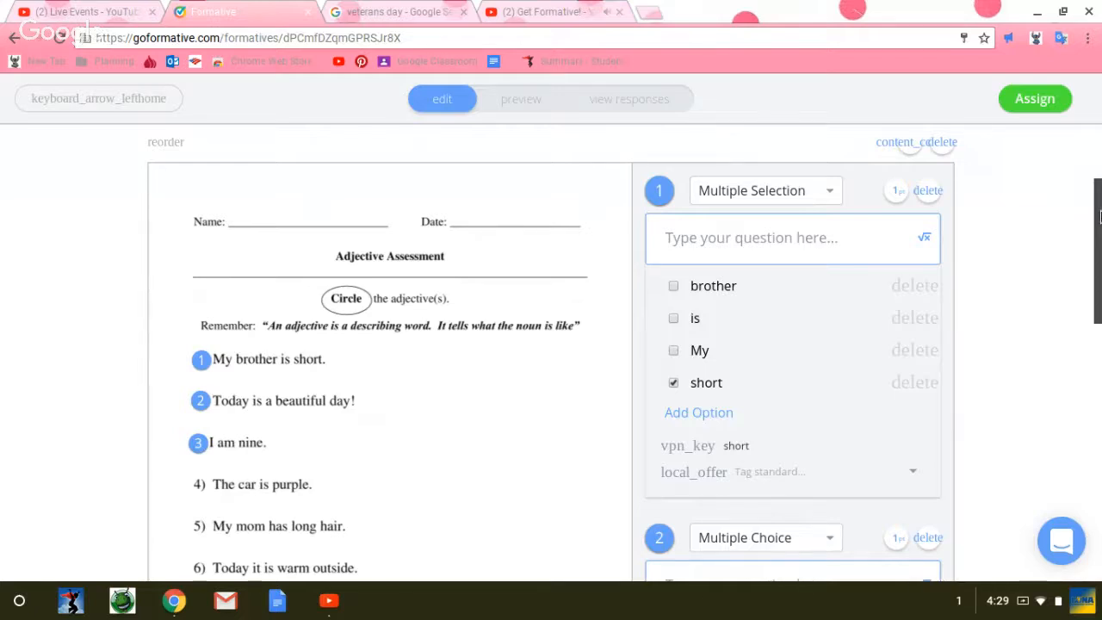
scroll(1099, 218, down, 1)
scroll(1099, 207, up, 3)
right_click(1097, 172)
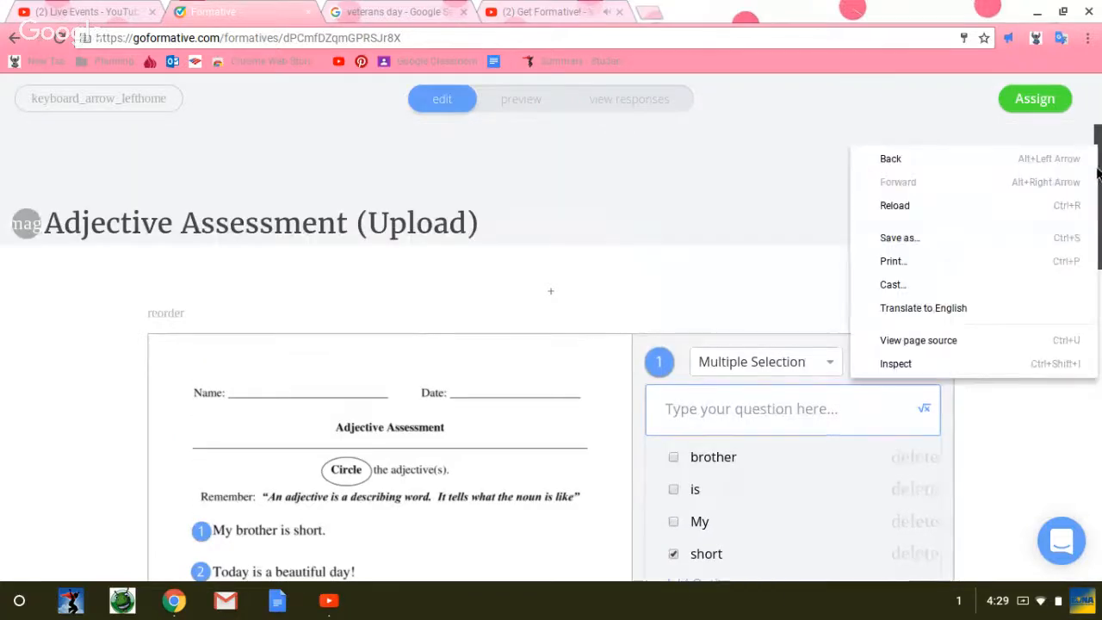
scroll(1098, 198, down, 2)
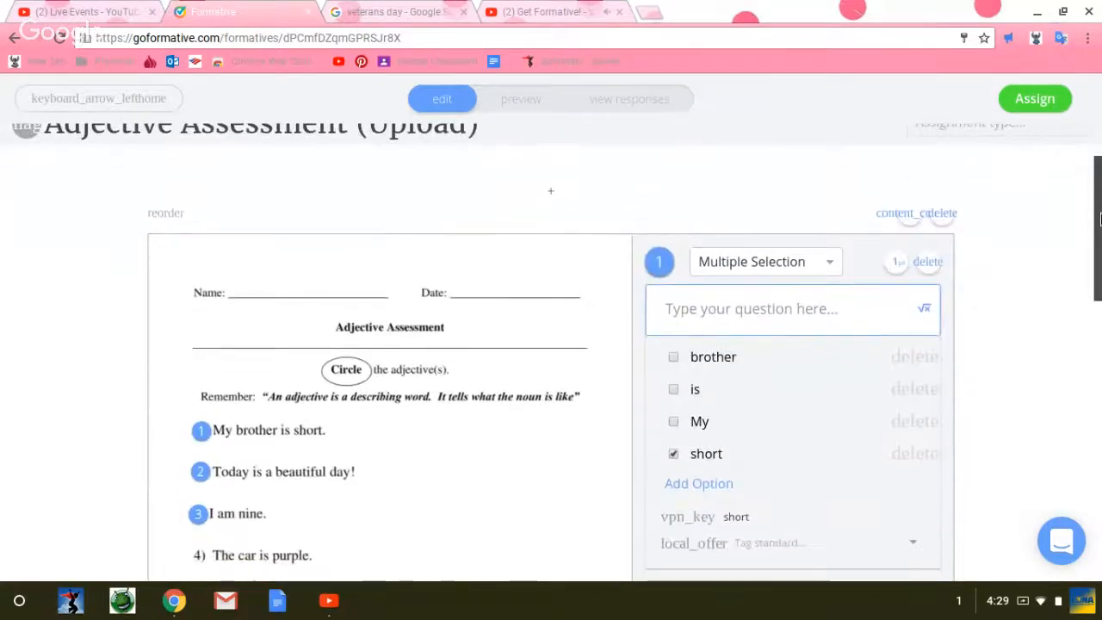
drag(1099, 219, 1099, 261)
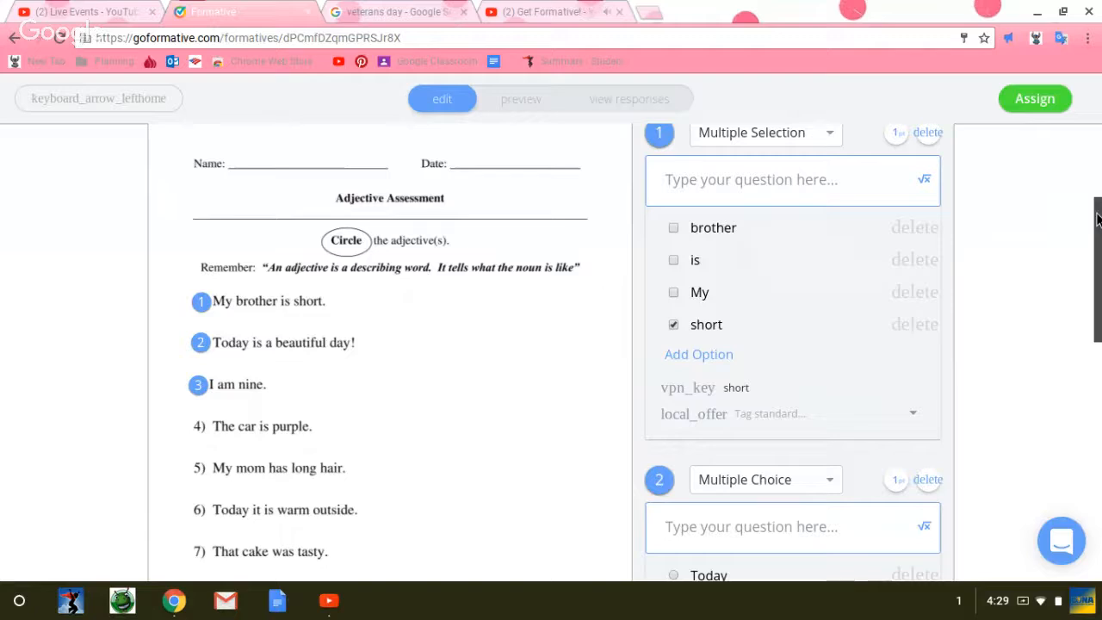
drag(1099, 220, 1094, 294)
scroll(1093, 293, up, 4)
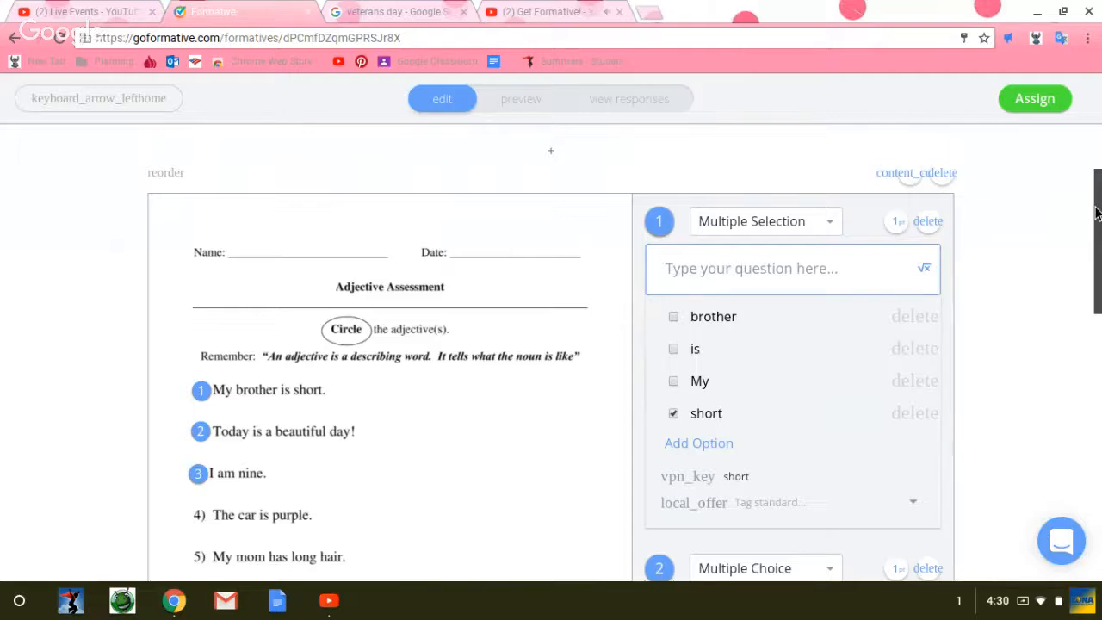
Step: Switch to the "Get Formative!" YouTube live page and minimize the browser window to reach the Google Hangouts broadcast
click(328, 600)
click(328, 600)
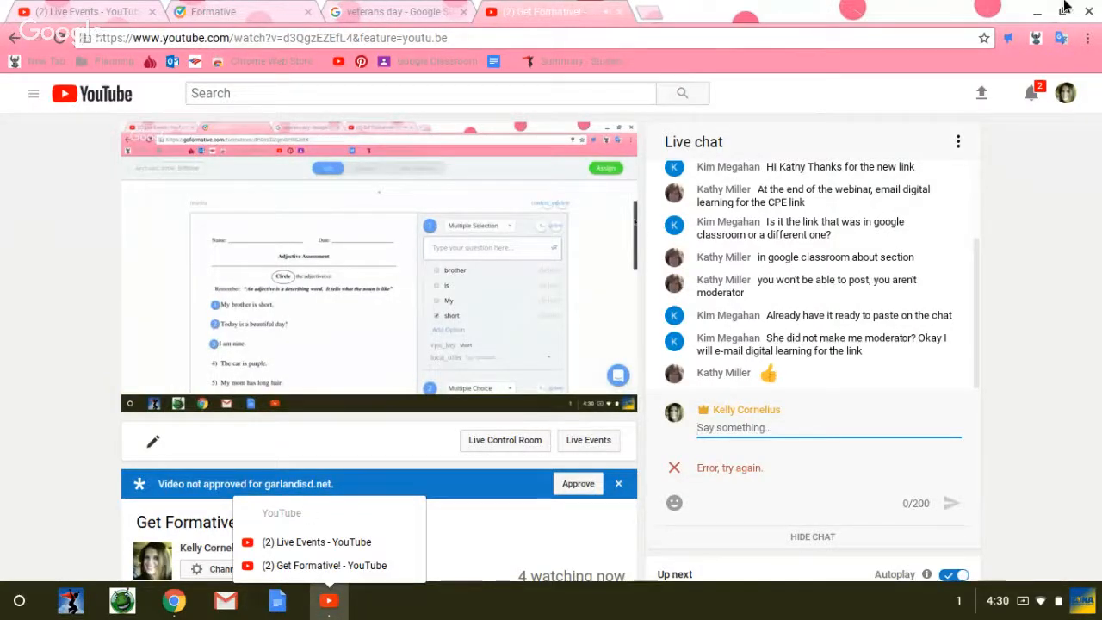
click(1041, 13)
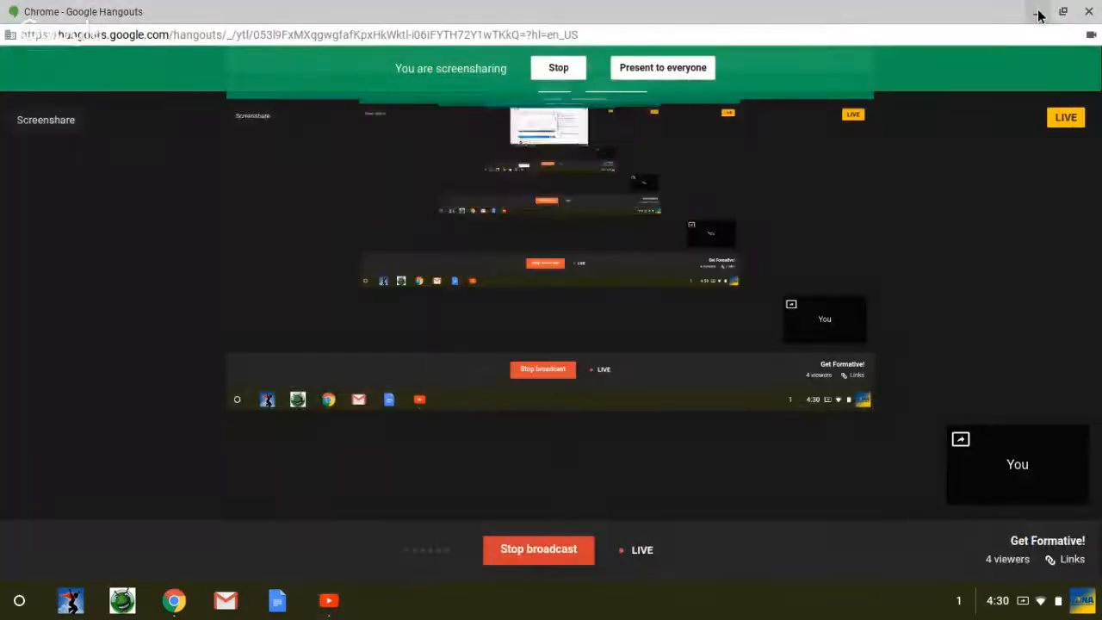